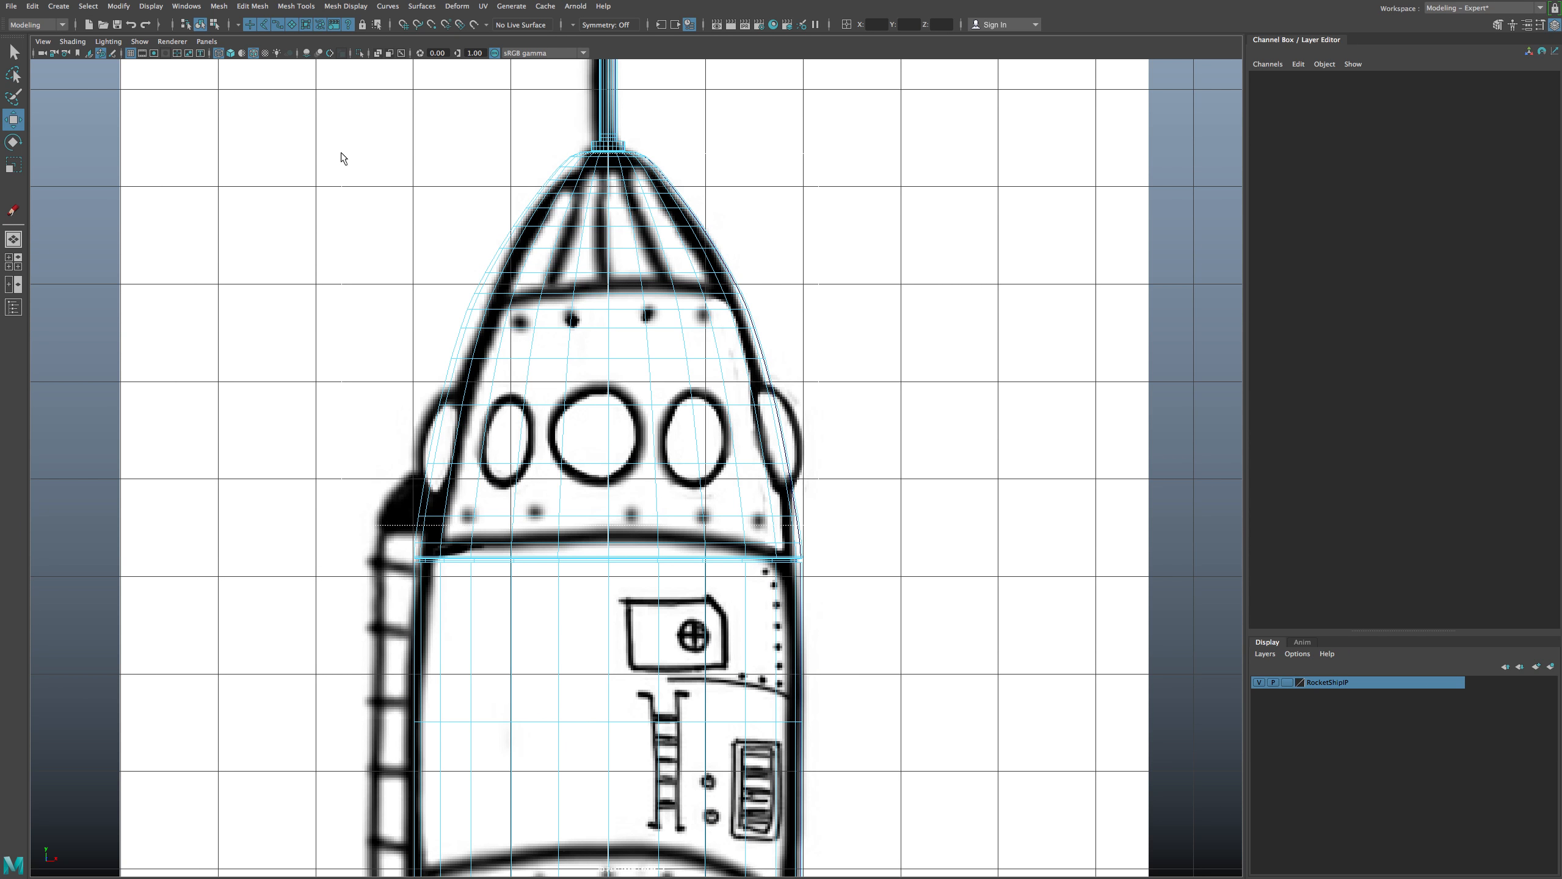
Extract the selected nose cone faces from the revolved rocket body as a separate mesh.
{"action": "left_click", "coordinate": [456, 241]}
{"action": "scroll", "coordinate": [478, 249], "scroll_direction": "up", "scroll_amount": 2}
{"action": "middle_click_drag", "start_coordinate": [527, 290], "coordinate": [527, 349], "text": "alt"}
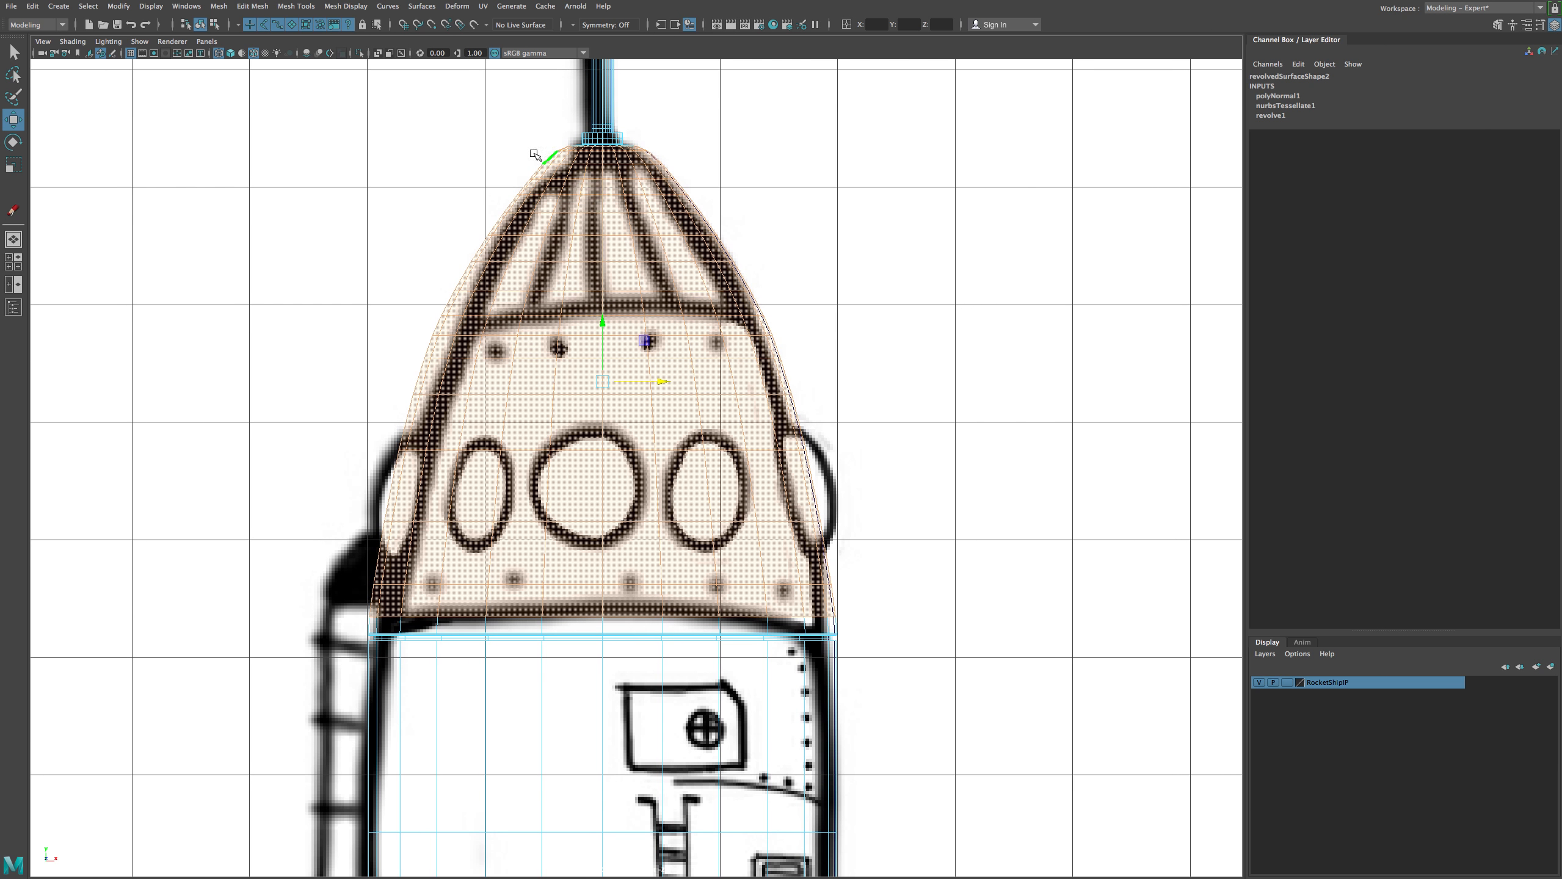
{"action": "left_click", "coordinate": [252, 6]}
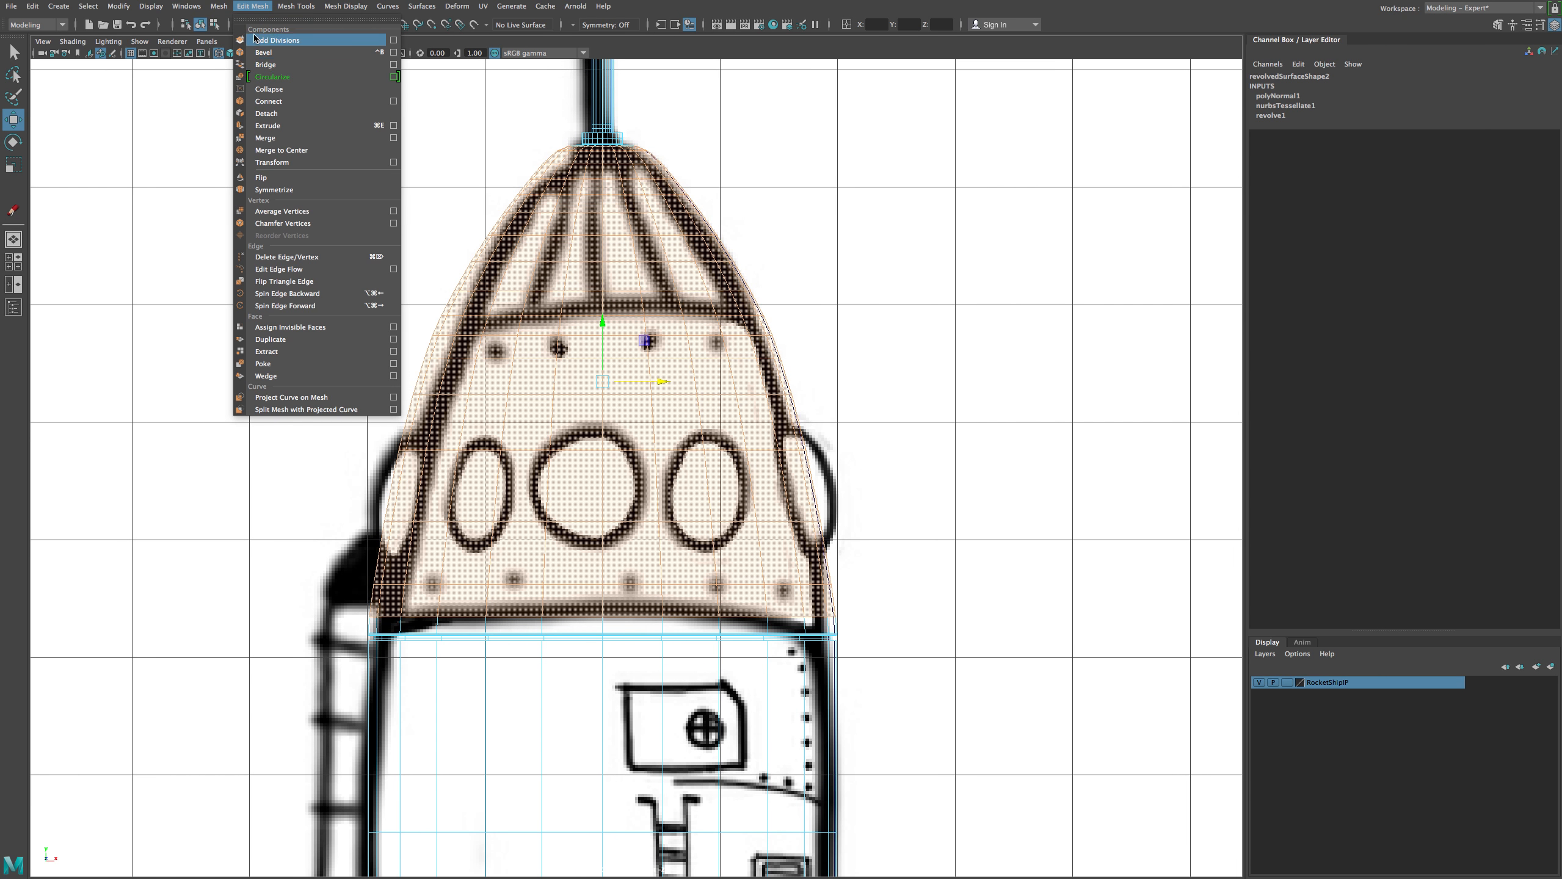
{"action": "left_click", "coordinate": [283, 352]}
{"action": "key", "text": "w"}
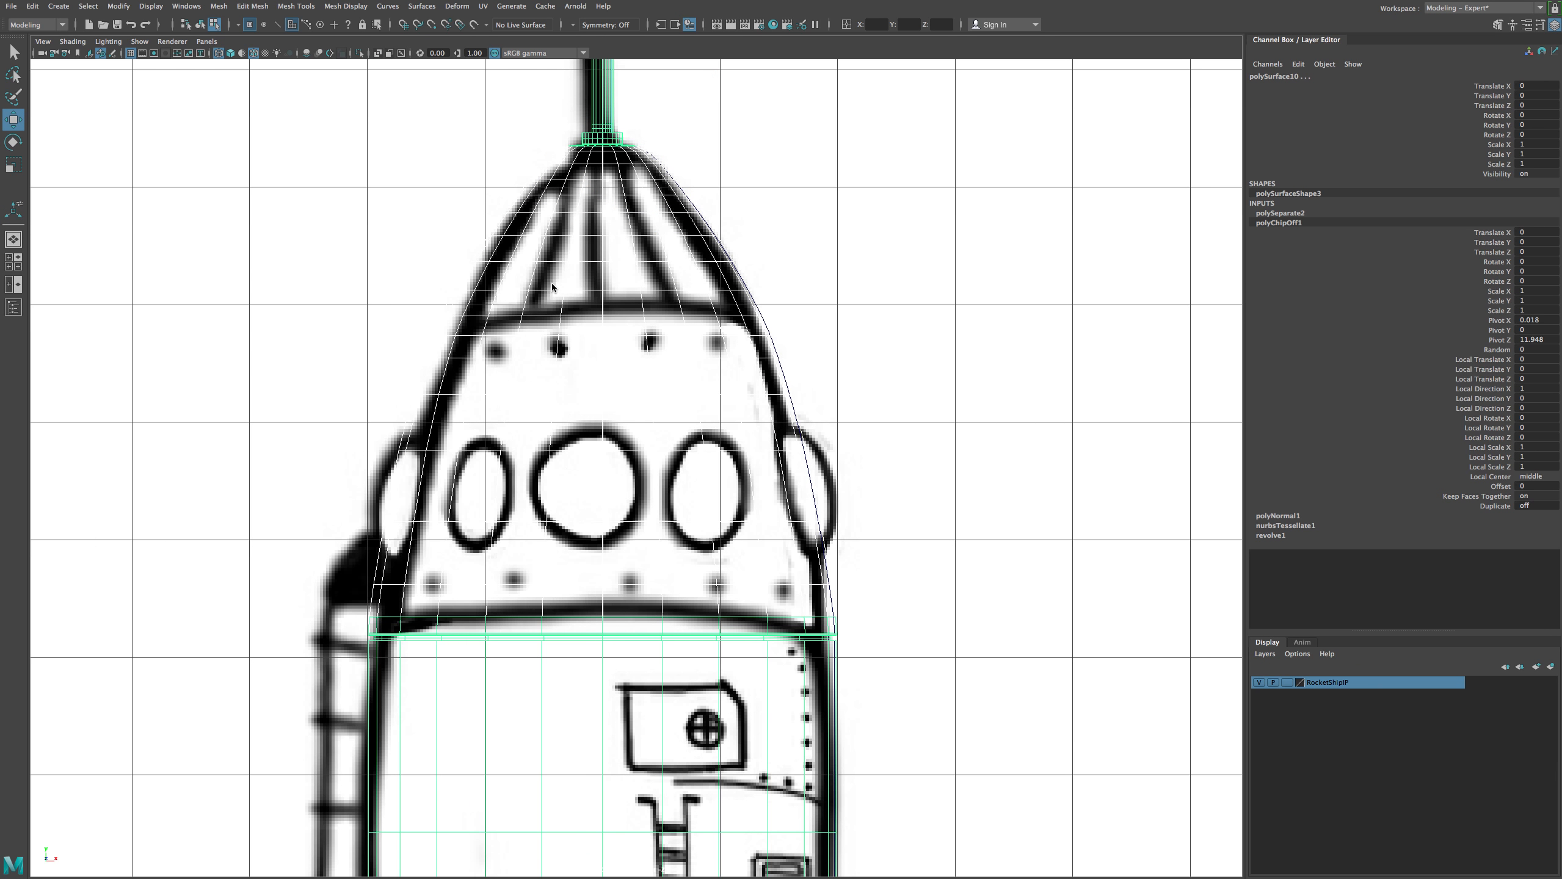
Display the rocket shaded with wireframe, return to object selection and select the extracted nose cone.
{"action": "key", "text": "5"}
{"action": "mouse_move", "coordinate": [566, 254]}
{"action": "right_mouse_down"}
{"action": "mouse_move", "coordinate": [628, 246]}
{"action": "mouse_move", "coordinate": [630, 261]}
{"action": "right_mouse_up"}
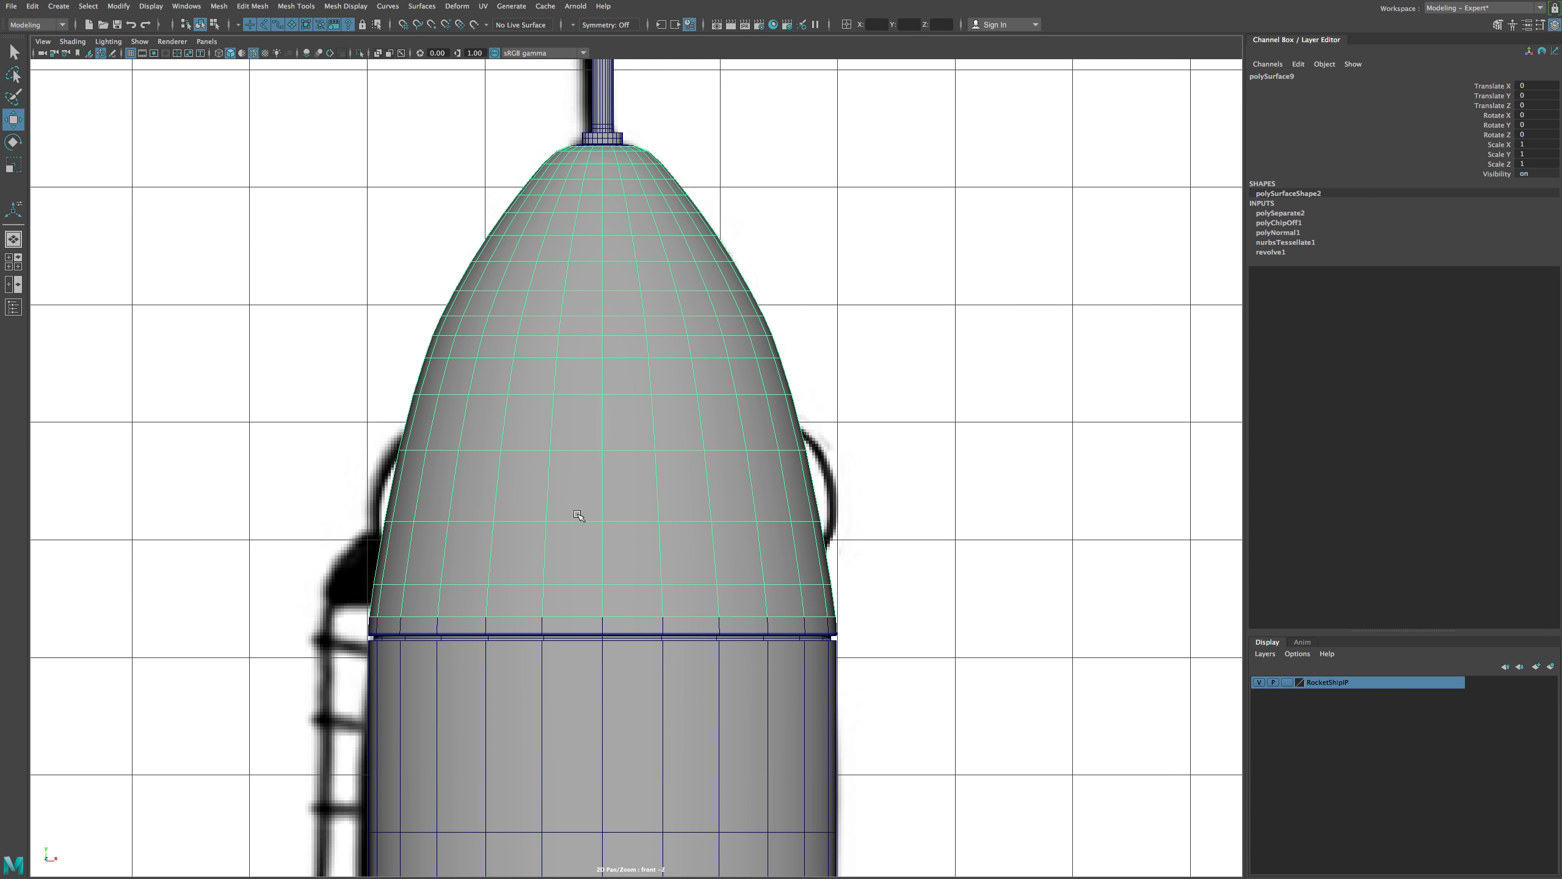
{"action": "middle_click_drag", "start_coordinate": [601, 297], "coordinate": [600, 345], "text": "alt"}
{"action": "left_click", "coordinate": [599, 174]}
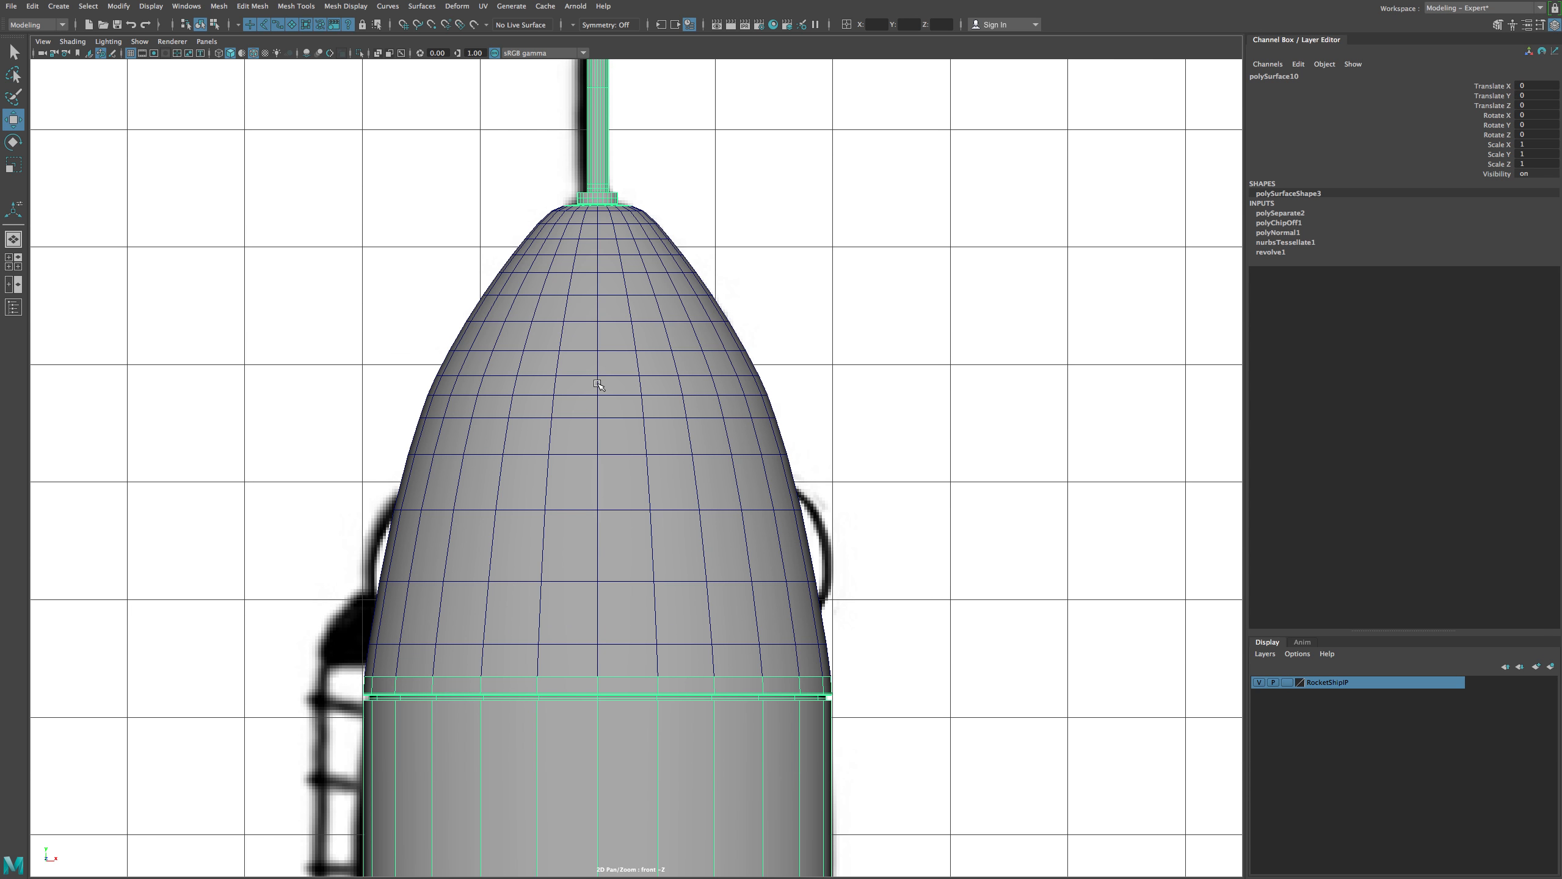
{"action": "left_click", "coordinate": [600, 409]}
Center the nose cone's pivot, working in the perspective view.
{"action": "key", "text": "space"}
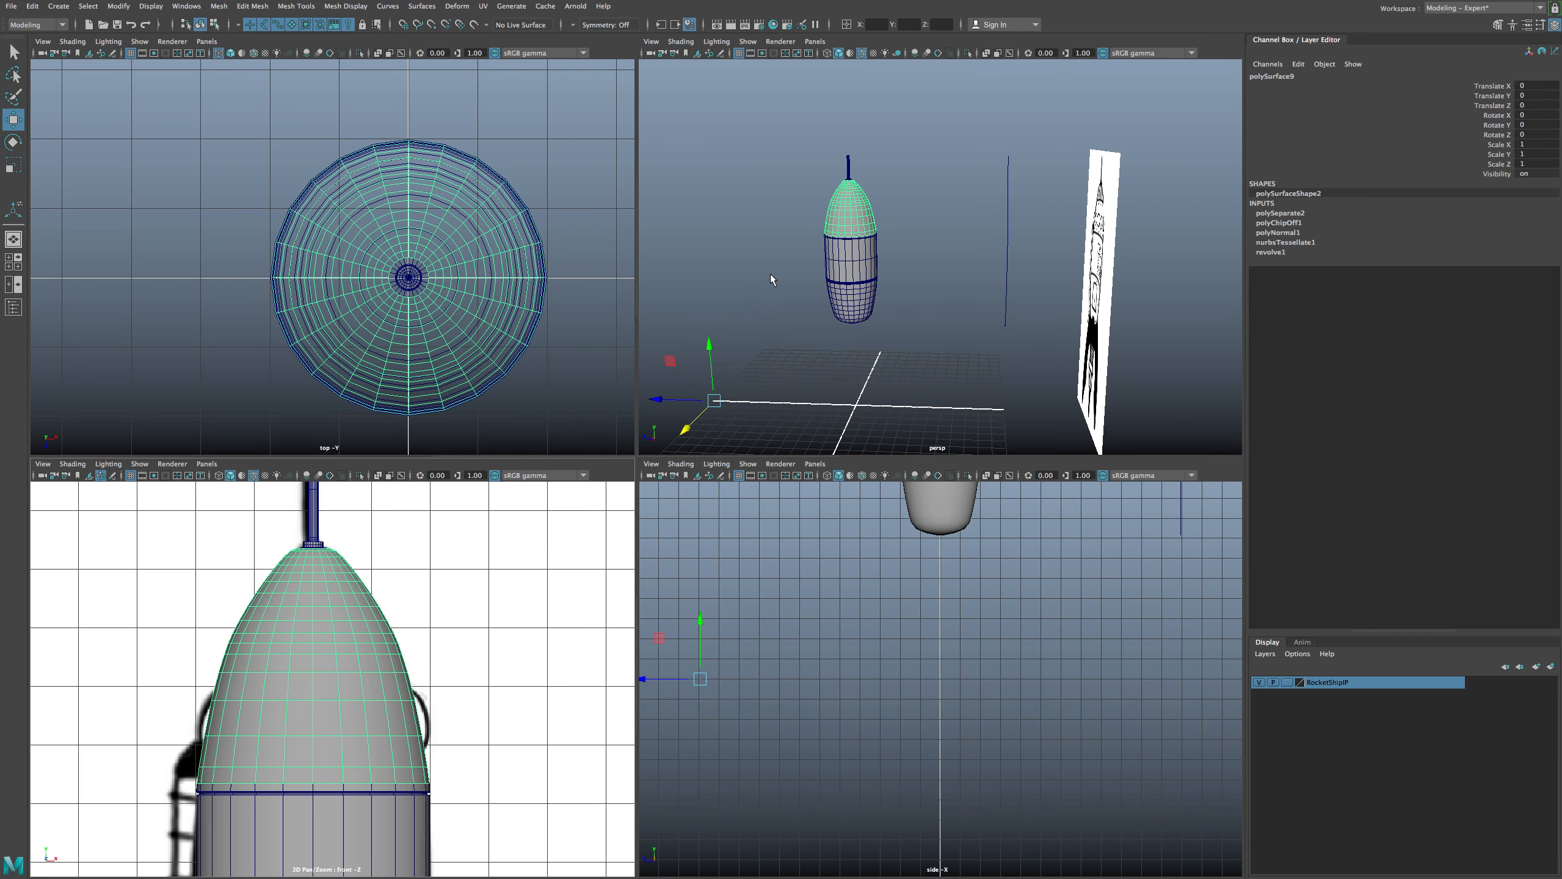
{"action": "key", "text": "space"}
{"action": "left_click_drag", "start_coordinate": [739, 351], "coordinate": [324, 561], "text": "alt"}
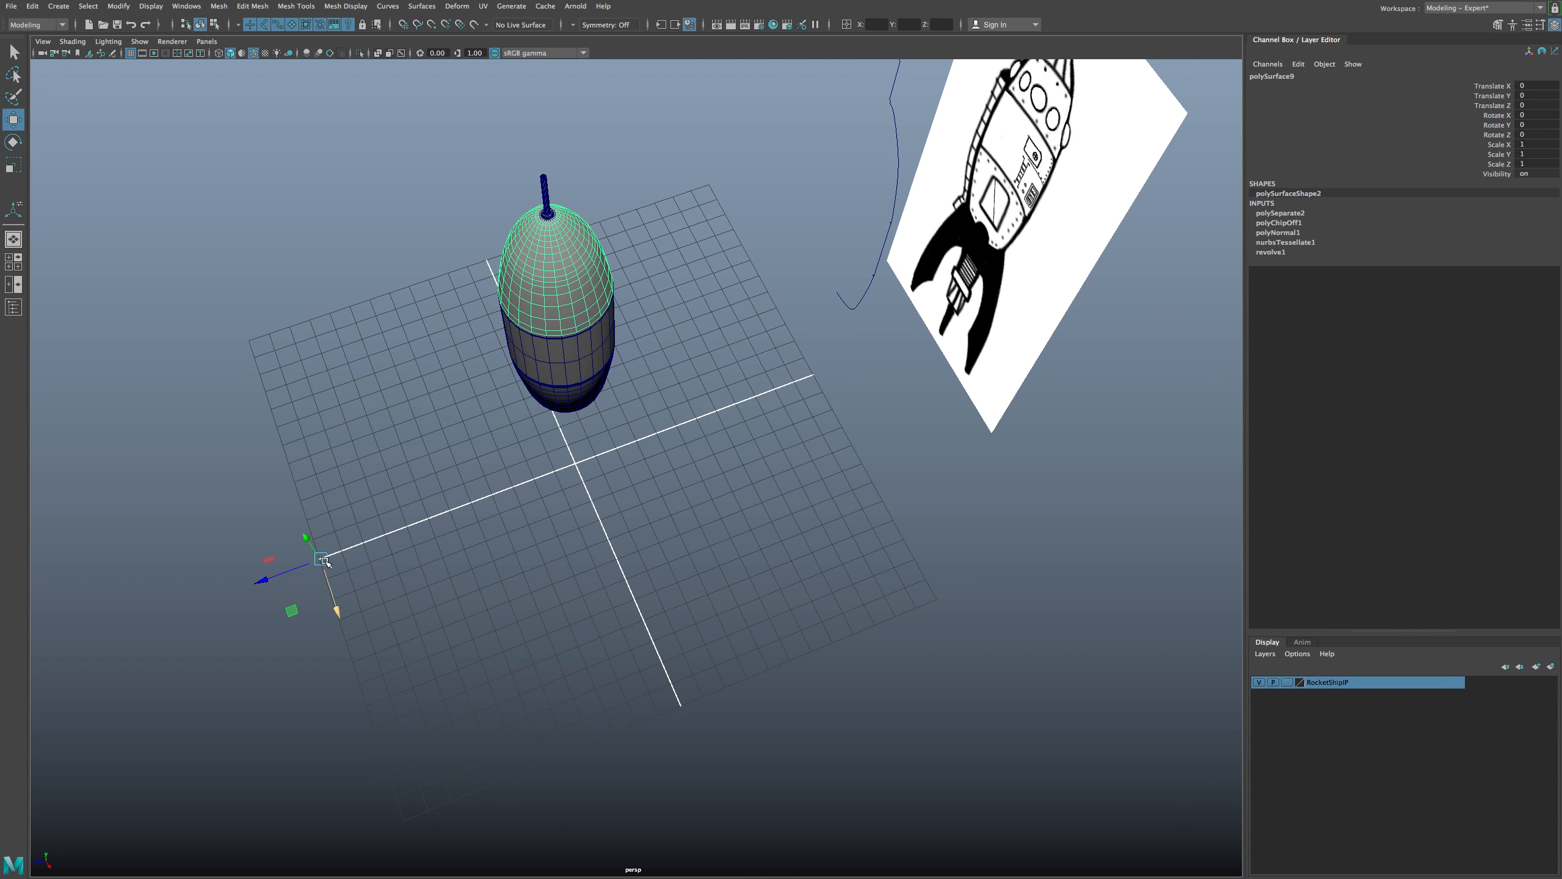
{"action": "scroll", "coordinate": [381, 181], "scroll_direction": "up", "scroll_amount": 5}
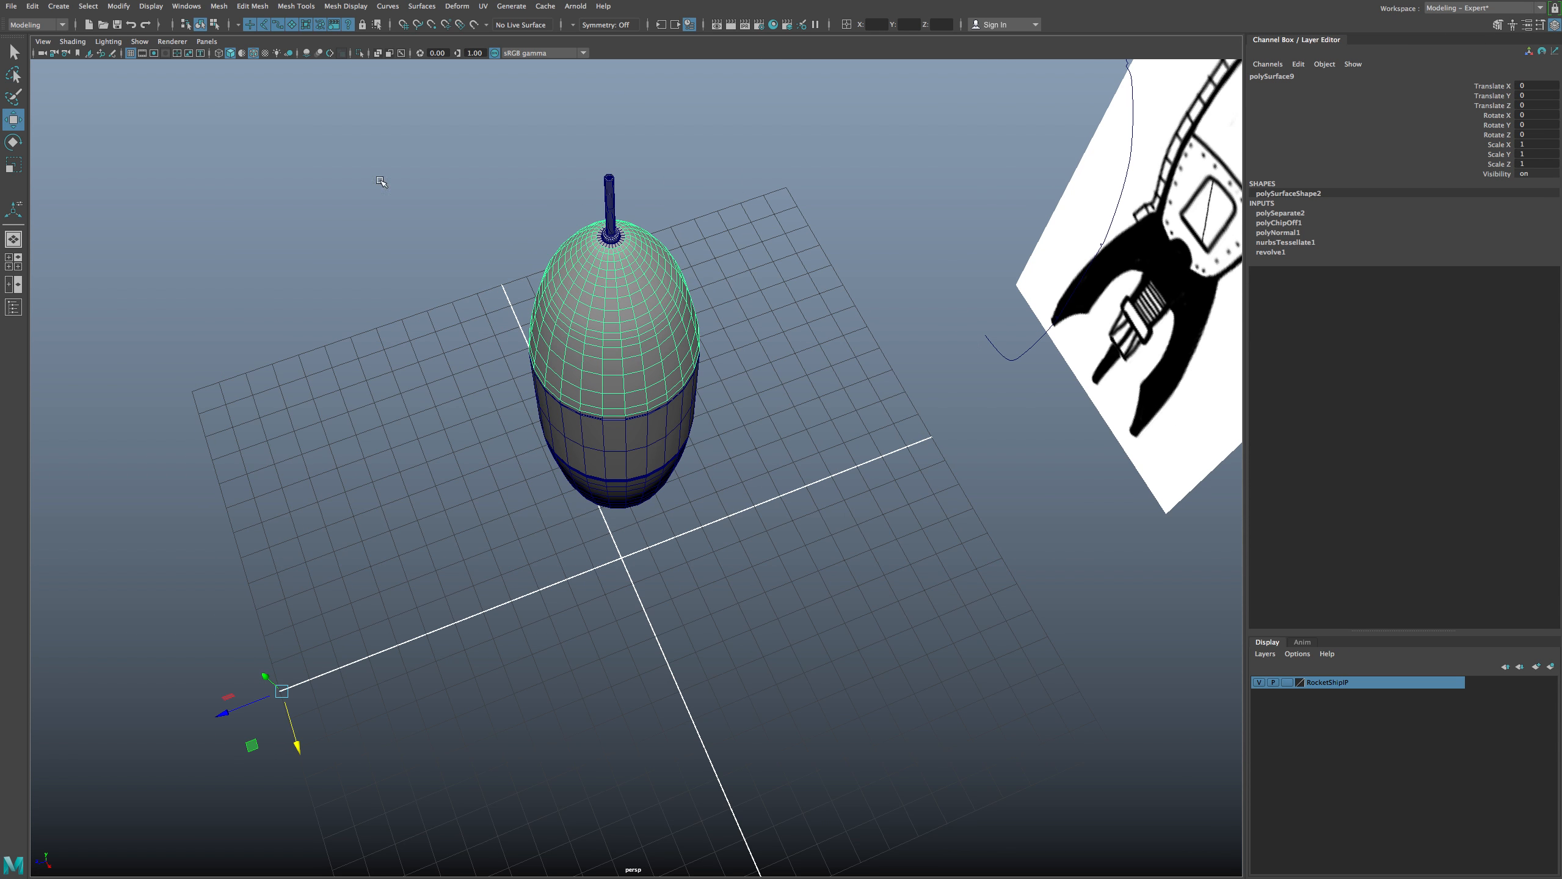
{"action": "left_click", "coordinate": [119, 6]}
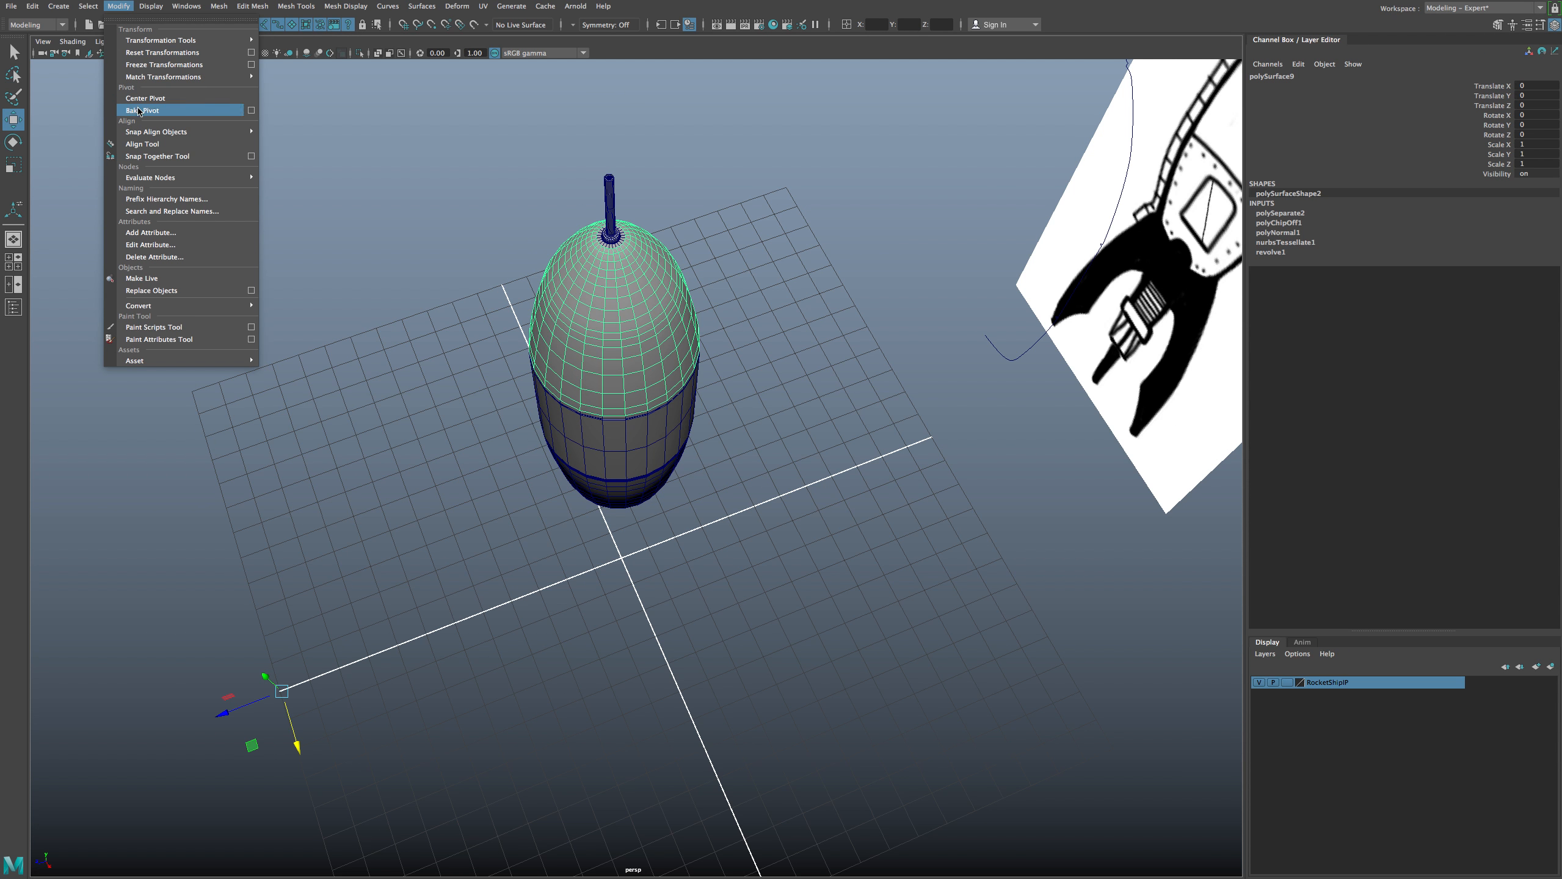
{"action": "left_click", "coordinate": [140, 101]}
Examine the nose cone and its centered pivot from the top view.
{"action": "key", "text": "space"}
{"action": "key", "text": "space"}
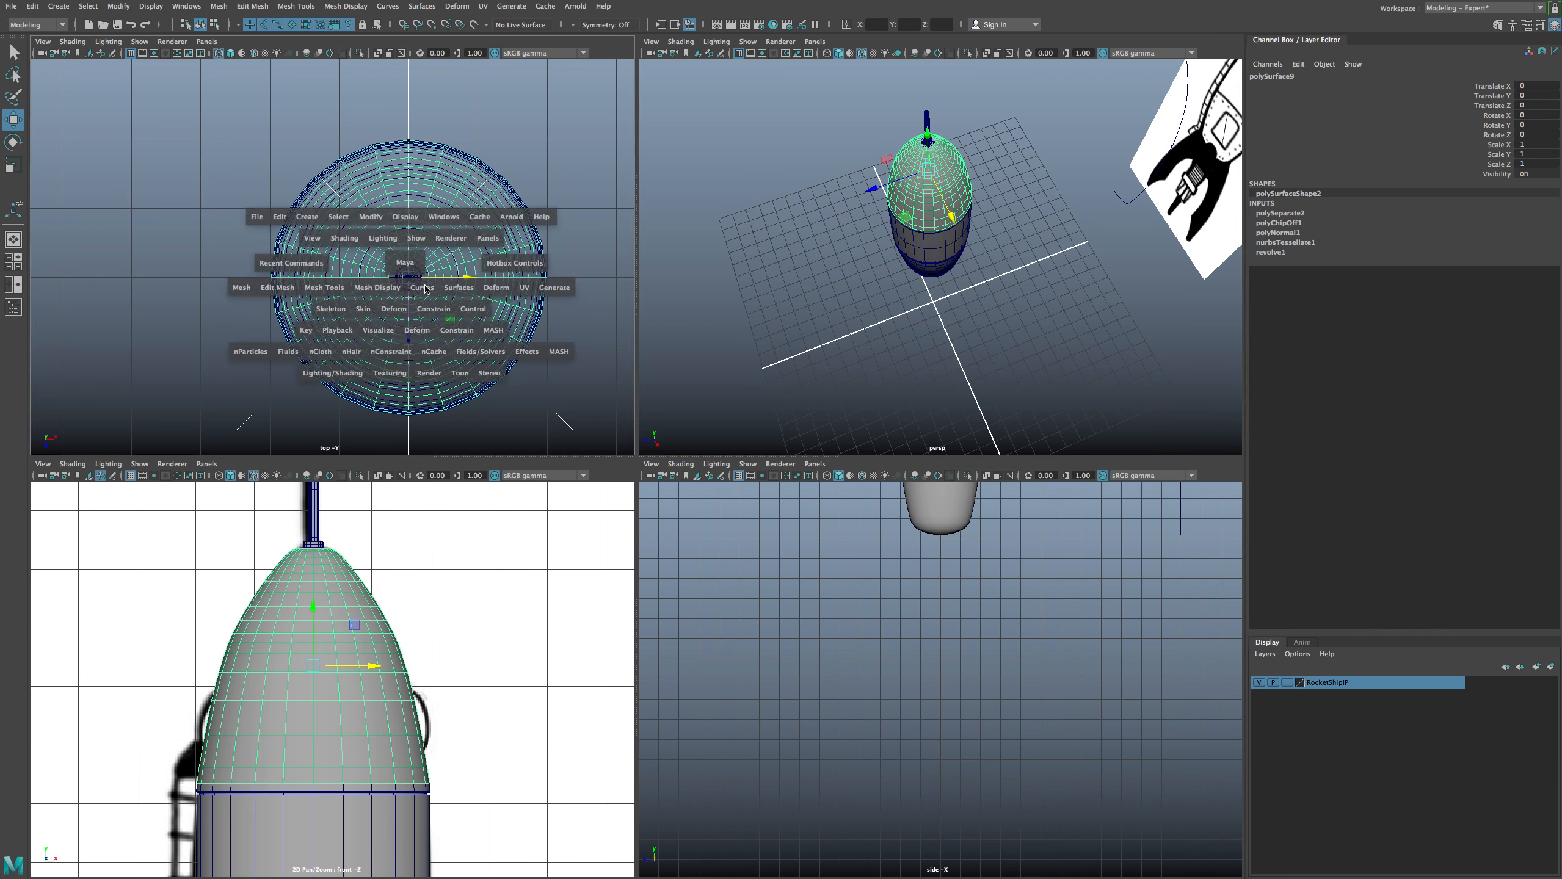
{"action": "middle_click_drag", "start_coordinate": [641, 411], "coordinate": [529, 386], "text": "alt"}
{"action": "right_click_drag", "start_coordinate": [529, 386], "coordinate": [616, 409], "text": "alt"}
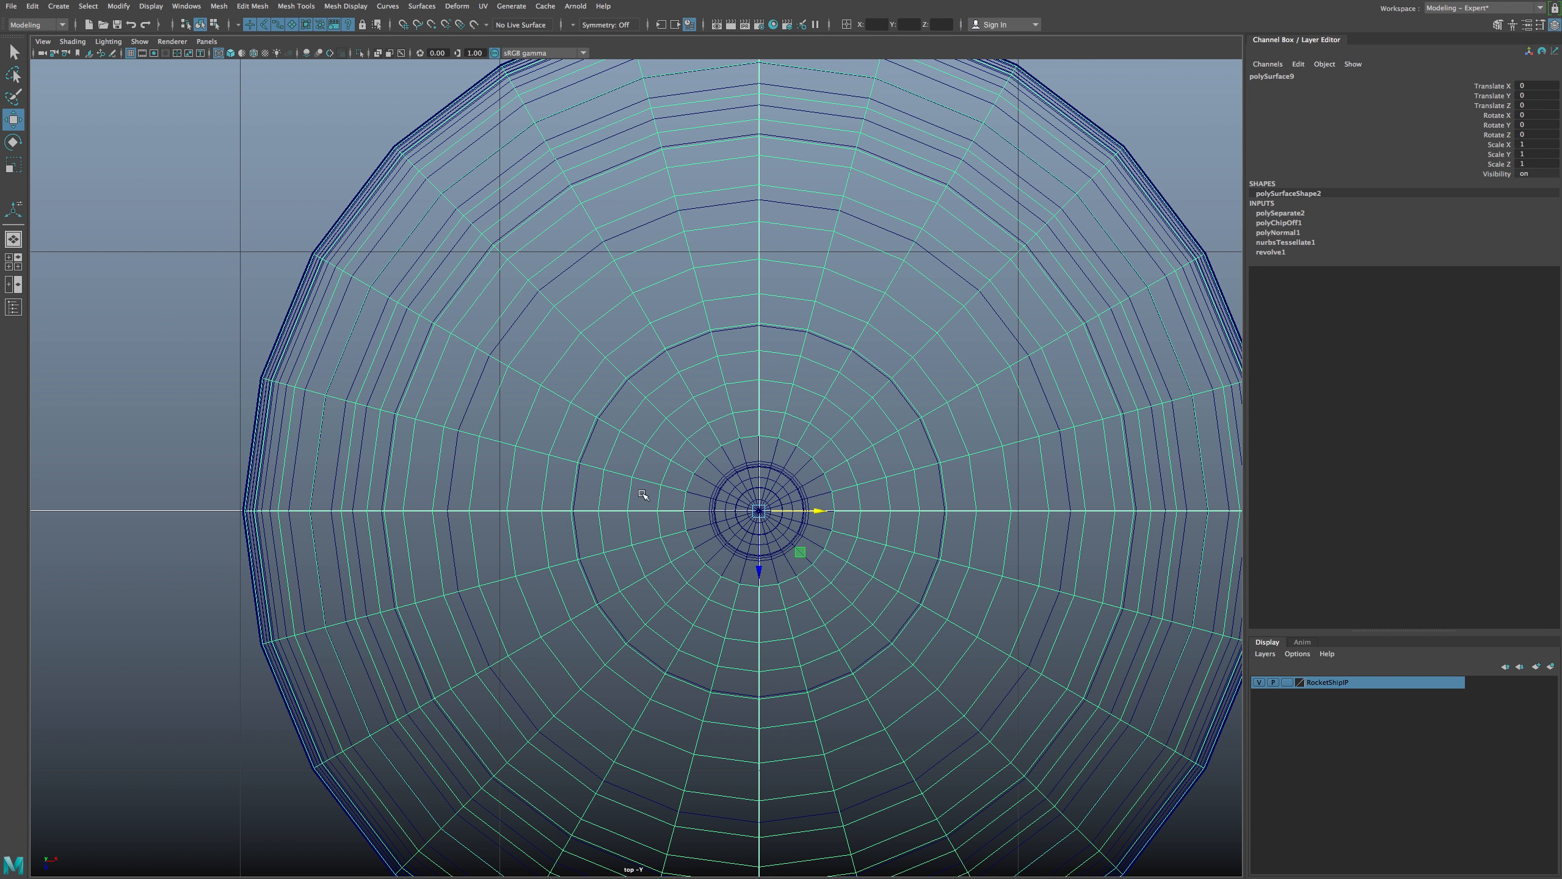
{"action": "scroll", "coordinate": [653, 493], "scroll_direction": "down", "scroll_amount": 5}
{"action": "scroll", "coordinate": [742, 555], "scroll_direction": "up", "scroll_amount": 2}
{"action": "middle_click_drag", "start_coordinate": [742, 590], "coordinate": [731, 511], "text": "alt"}
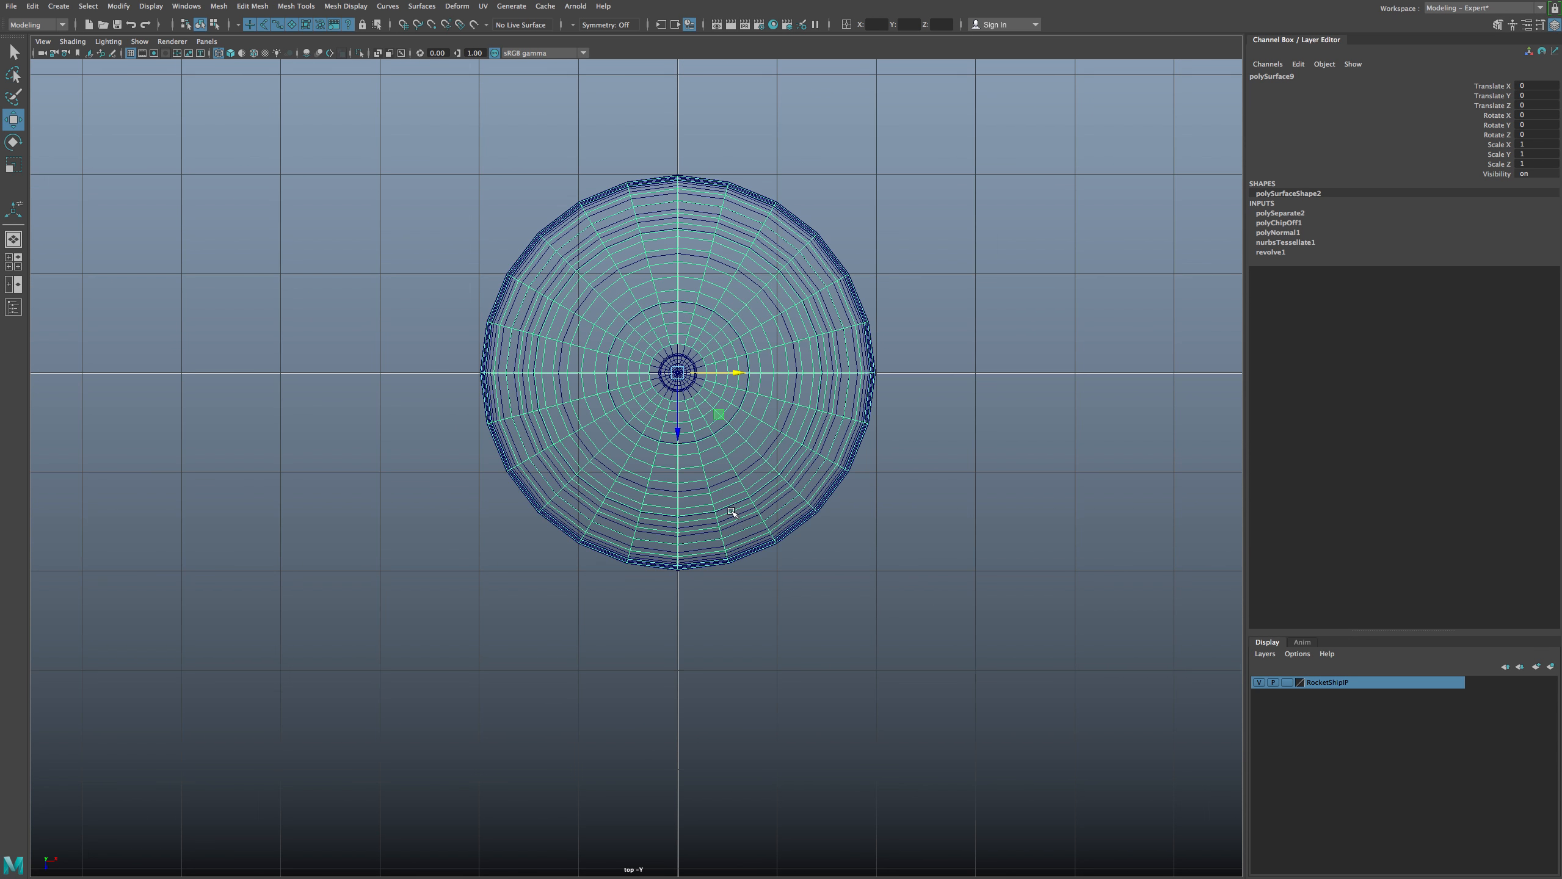
{"action": "scroll", "coordinate": [731, 511], "scroll_direction": "up", "scroll_amount": 2}
{"action": "middle_click_drag", "start_coordinate": [673, 122], "coordinate": [659, 172], "text": "alt"}
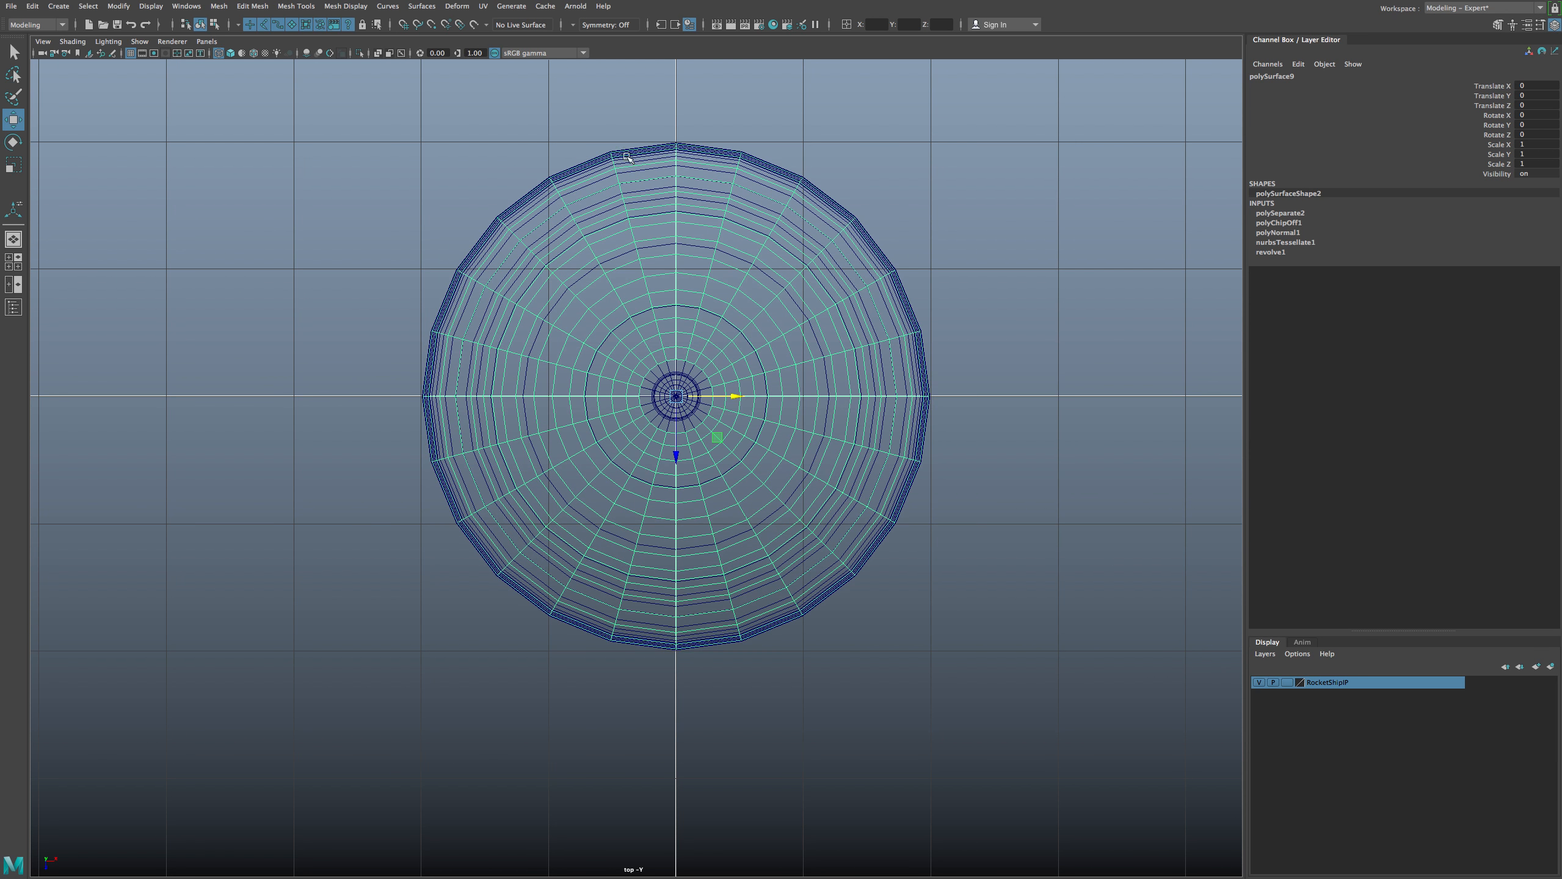
{"action": "key", "text": "space"}
{"action": "key", "text": "space"}
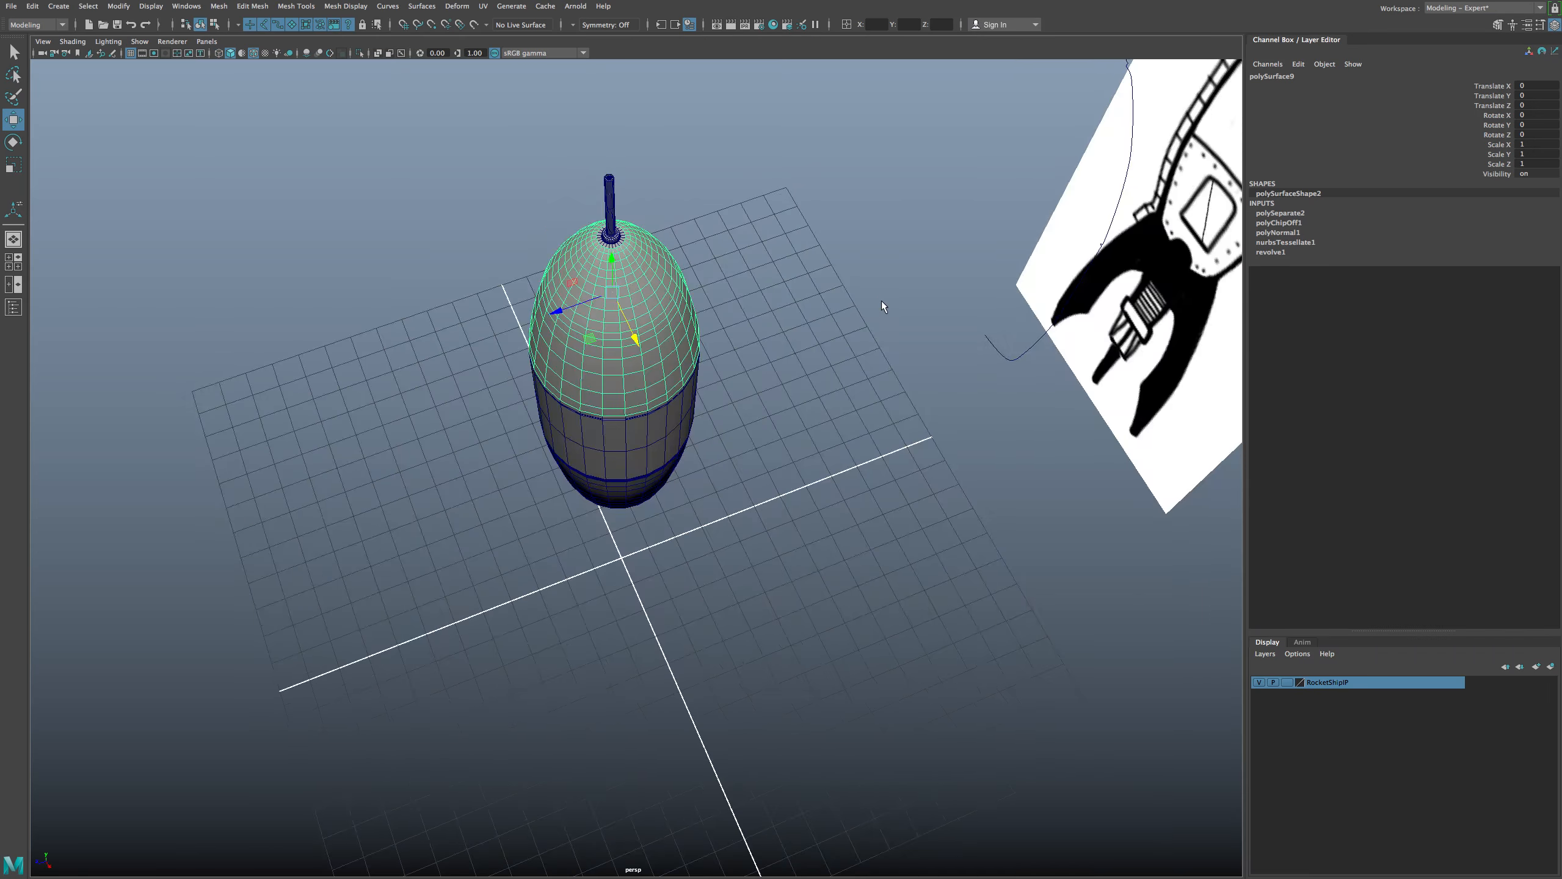
Select the remaining rocket body piece and examine how it meets the nose cone from several angles.
{"action": "left_click_drag", "start_coordinate": [881, 300], "coordinate": [794, 408], "text": "alt"}
{"action": "left_click", "coordinate": [739, 465]}
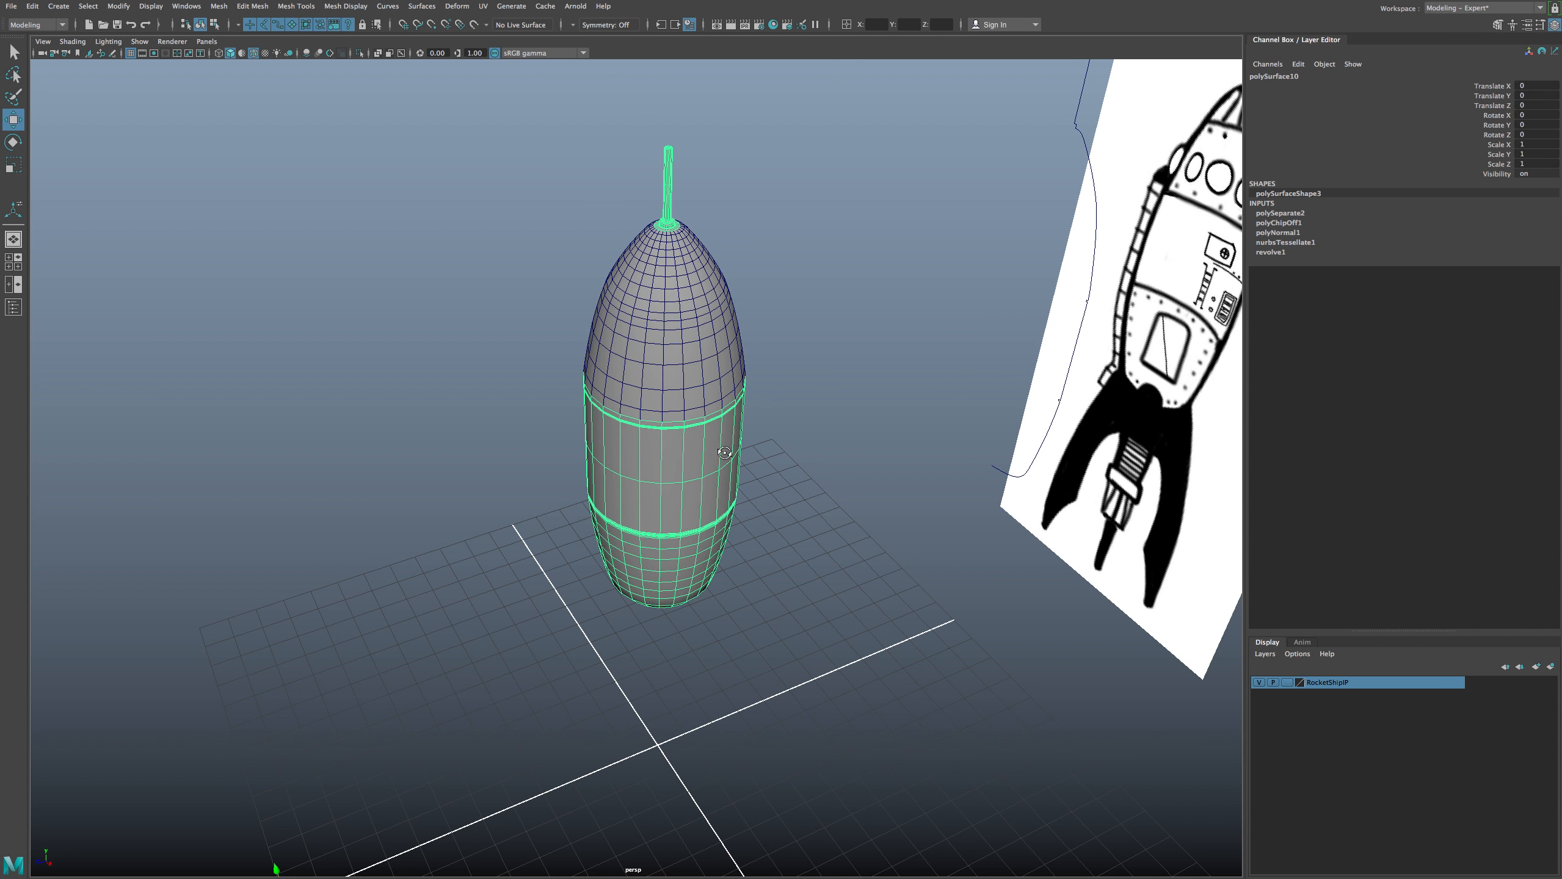
{"action": "left_click_drag", "start_coordinate": [724, 452], "coordinate": [735, 416], "text": "alt"}
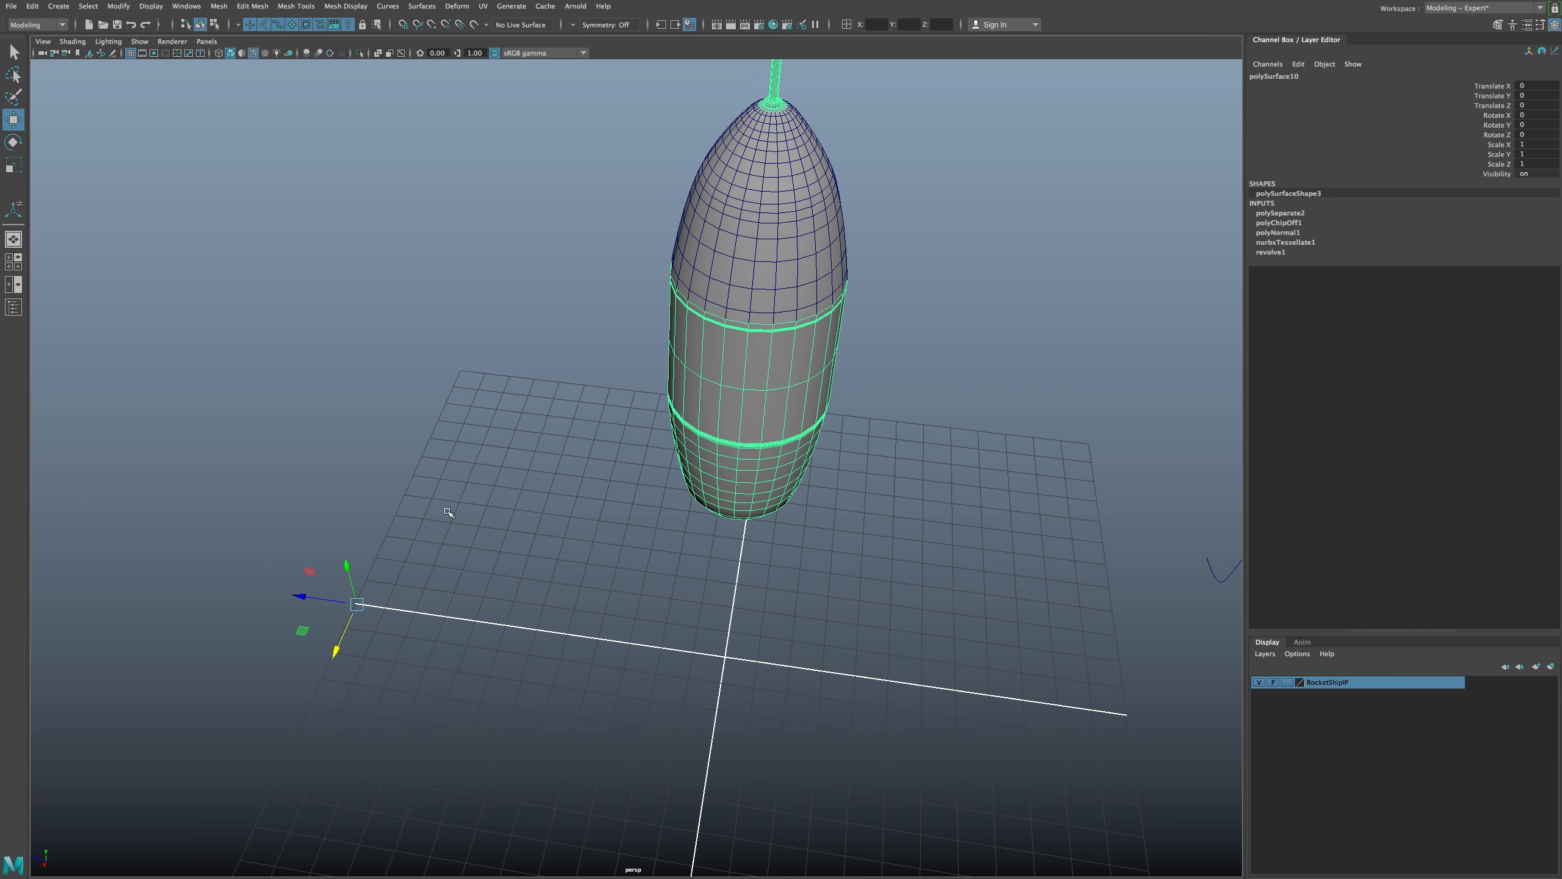
{"action": "left_click_drag", "start_coordinate": [603, 546], "coordinate": [637, 432], "text": "alt"}
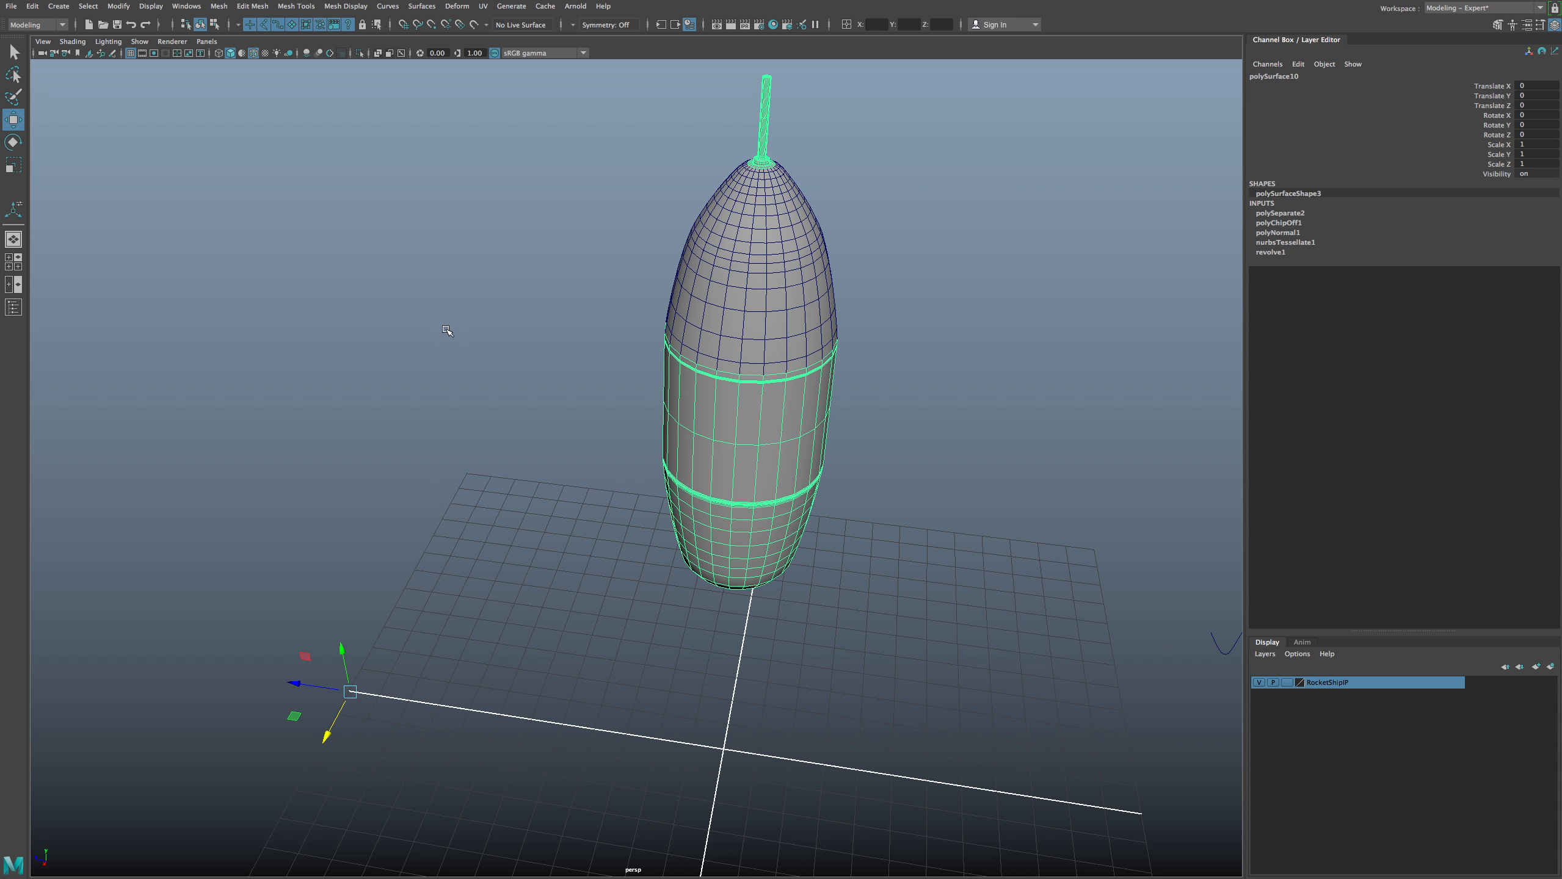
{"action": "left_click_drag", "start_coordinate": [528, 356], "coordinate": [696, 318], "text": "alt"}
Try to move the whole revolved rocket group, and undo the move.
{"action": "key", "text": "Up"}
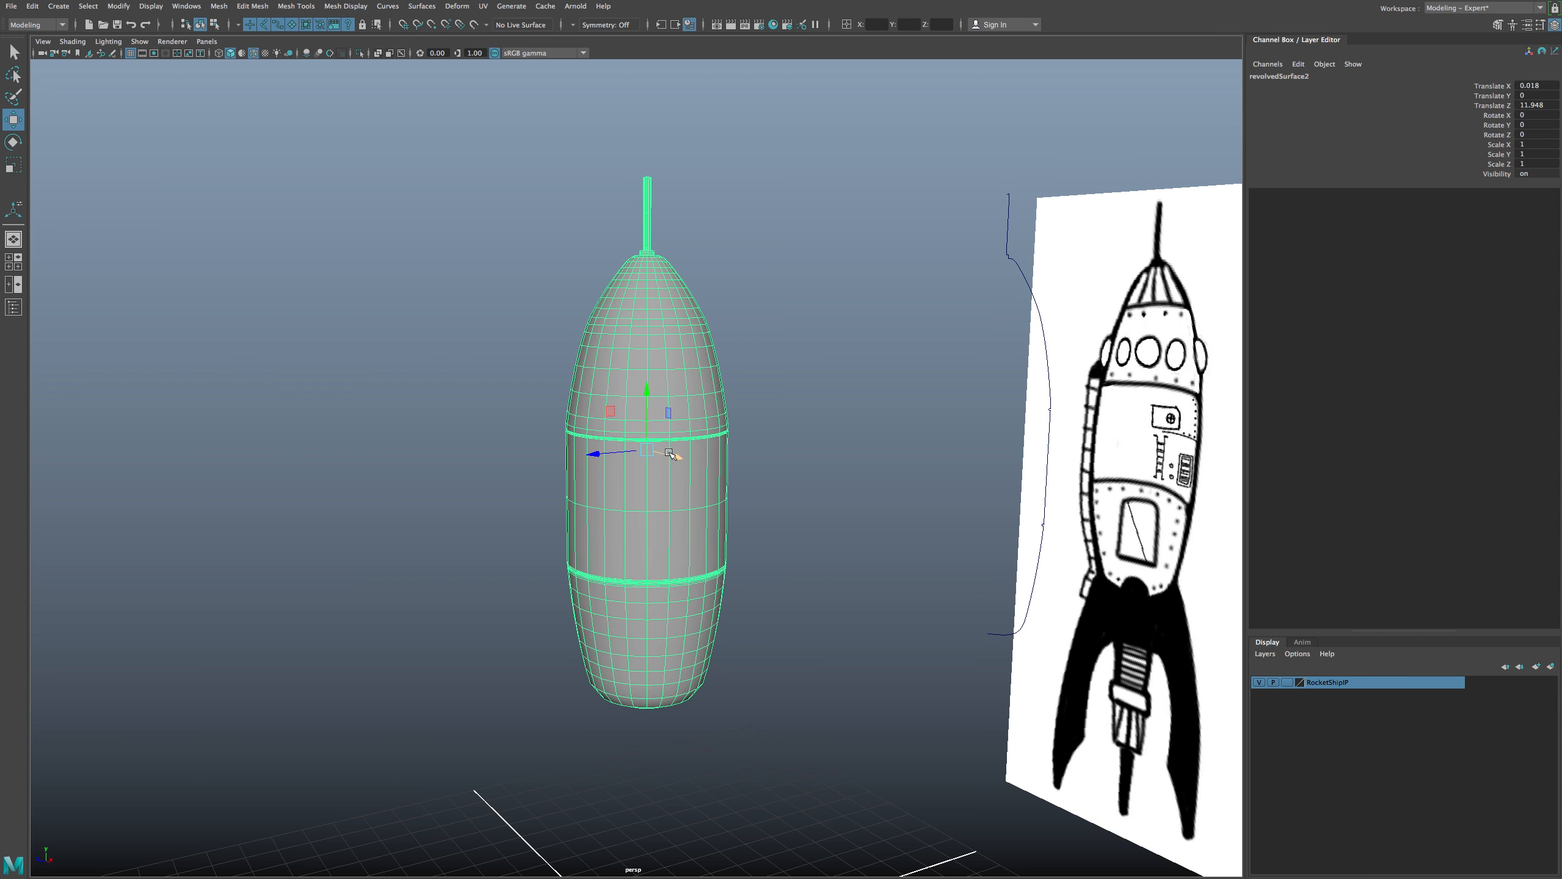
{"action": "mouse_move", "coordinate": [669, 452]}
{"action": "left_mouse_down"}
{"action": "mouse_move", "coordinate": [594, 438]}
{"action": "mouse_move", "coordinate": [689, 452]}
{"action": "mouse_move", "coordinate": [693, 493]}
{"action": "mouse_move", "coordinate": [665, 424]}
{"action": "left_mouse_up"}
{"action": "key", "text": "ctrl+z"}
Select only the nose cone and switch it to face selection in the front view.
{"action": "left_click", "coordinate": [663, 419]}
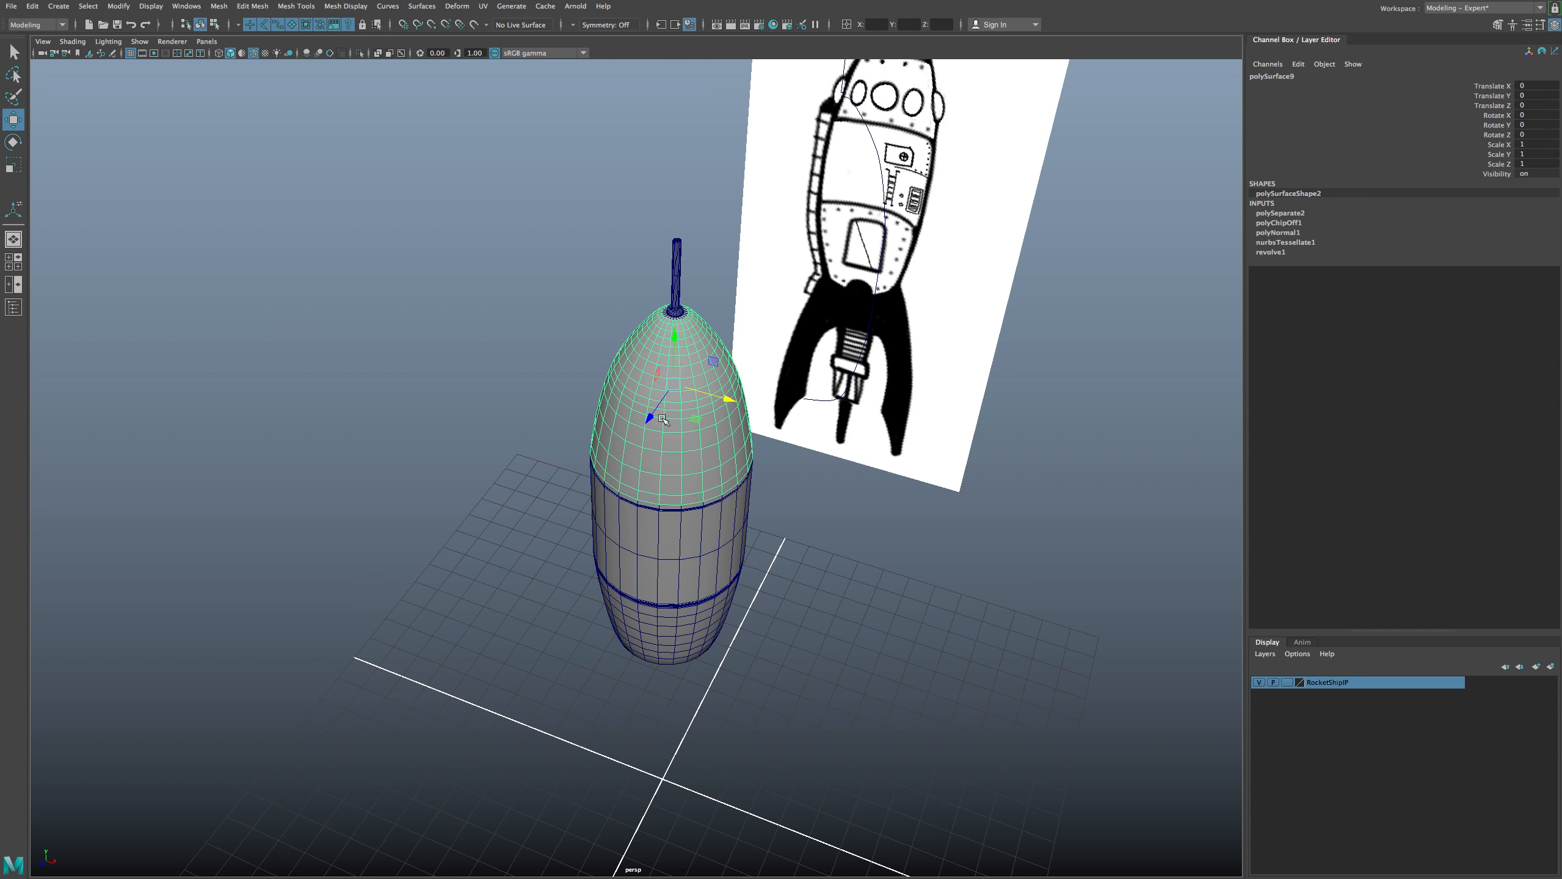
{"action": "key", "text": "space"}
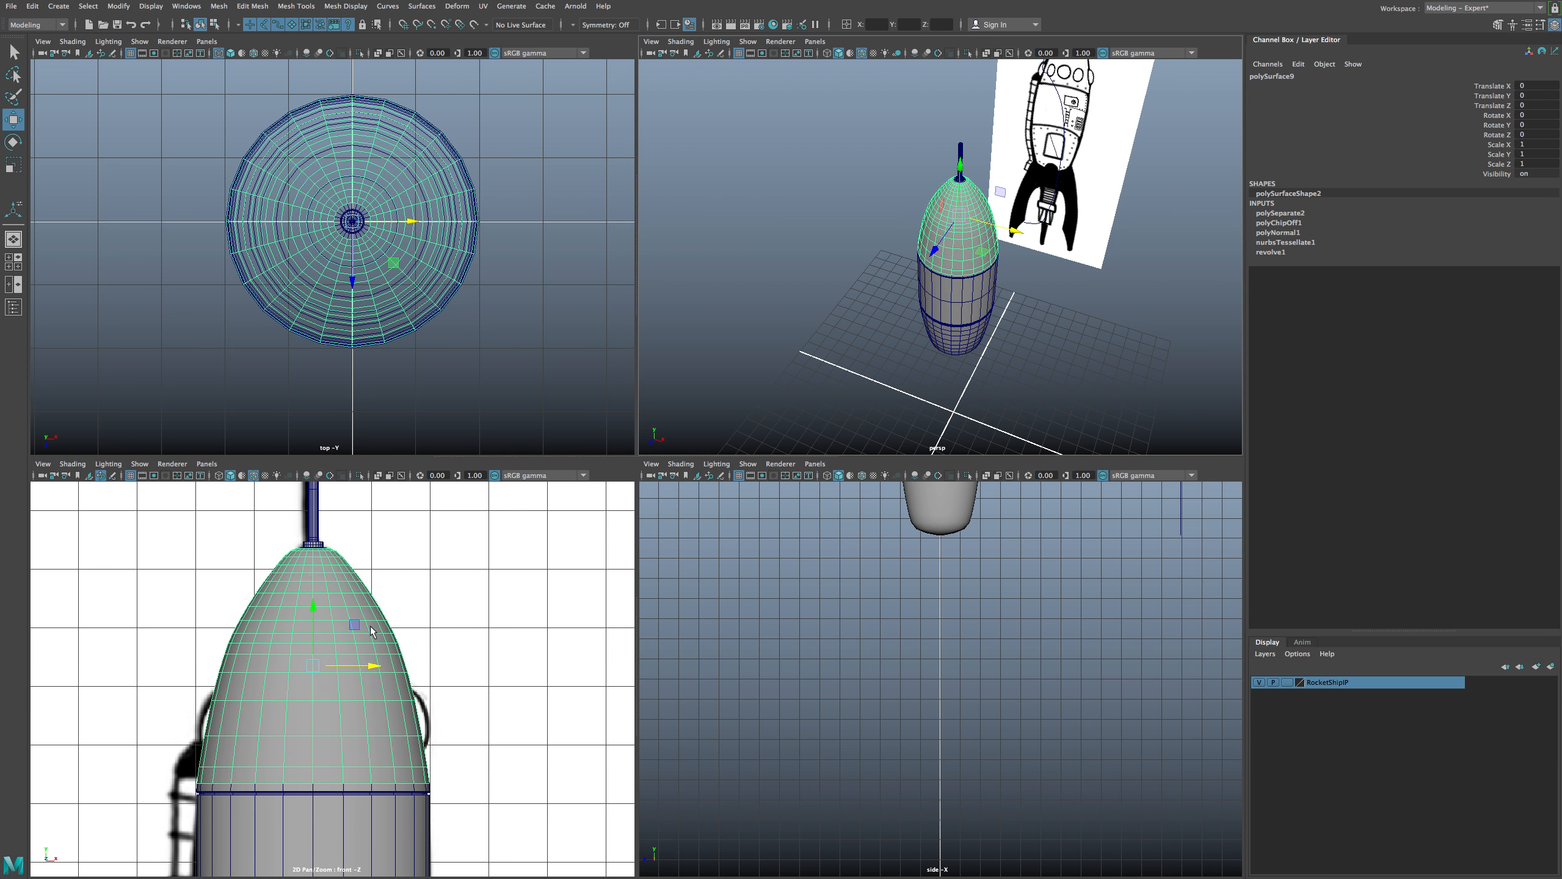
{"action": "key", "text": "space"}
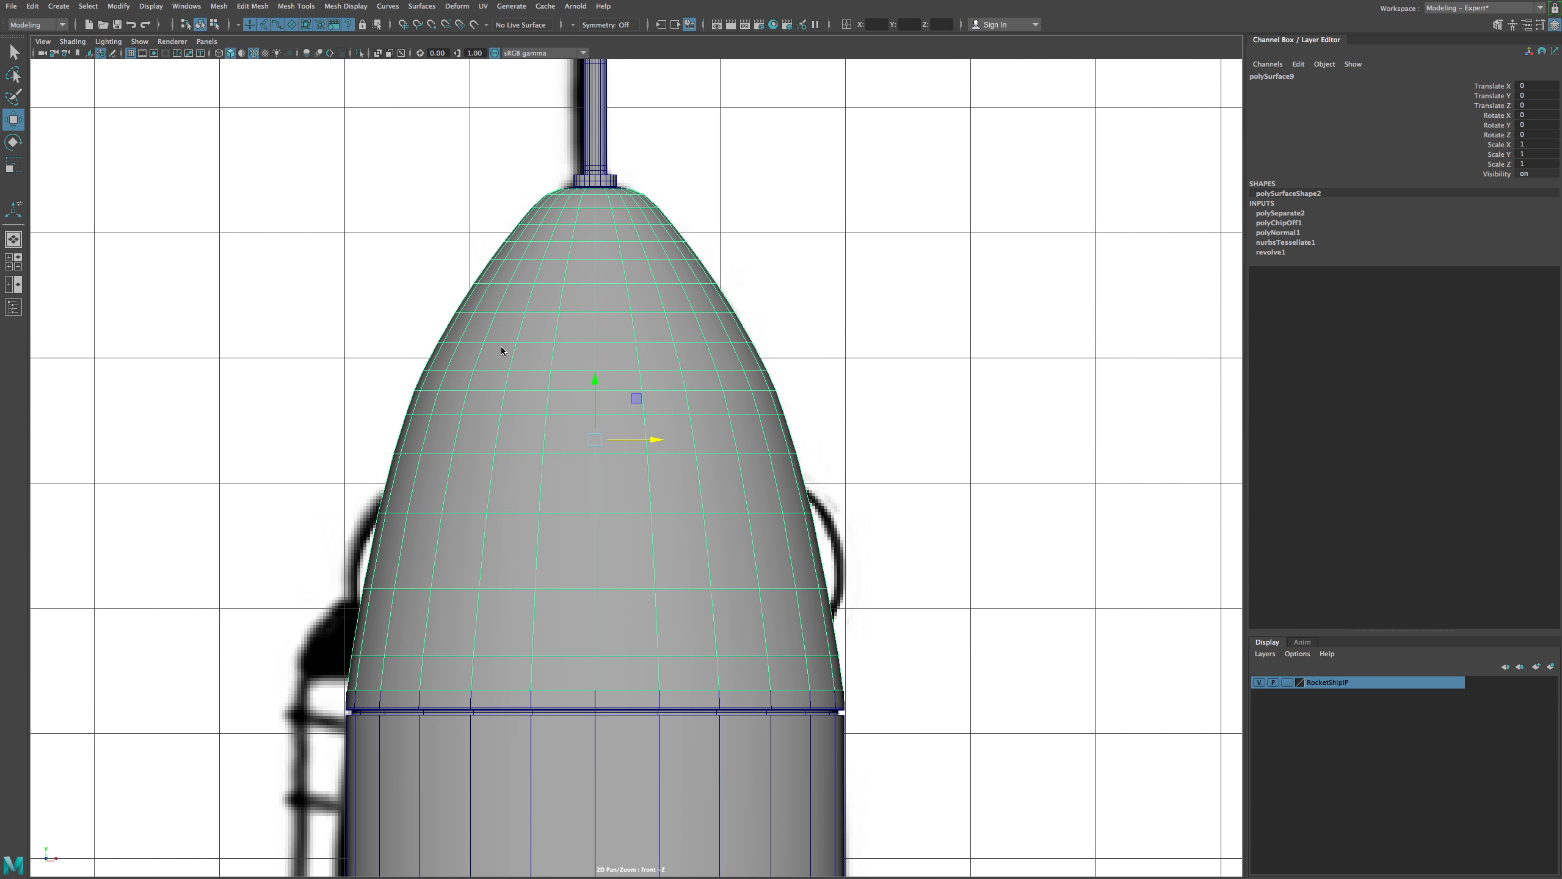
{"action": "right_click_drag", "start_coordinate": [501, 351], "coordinate": [502, 374]}
{"action": "scroll", "coordinate": [512, 222], "scroll_direction": "up", "scroll_amount": 3}
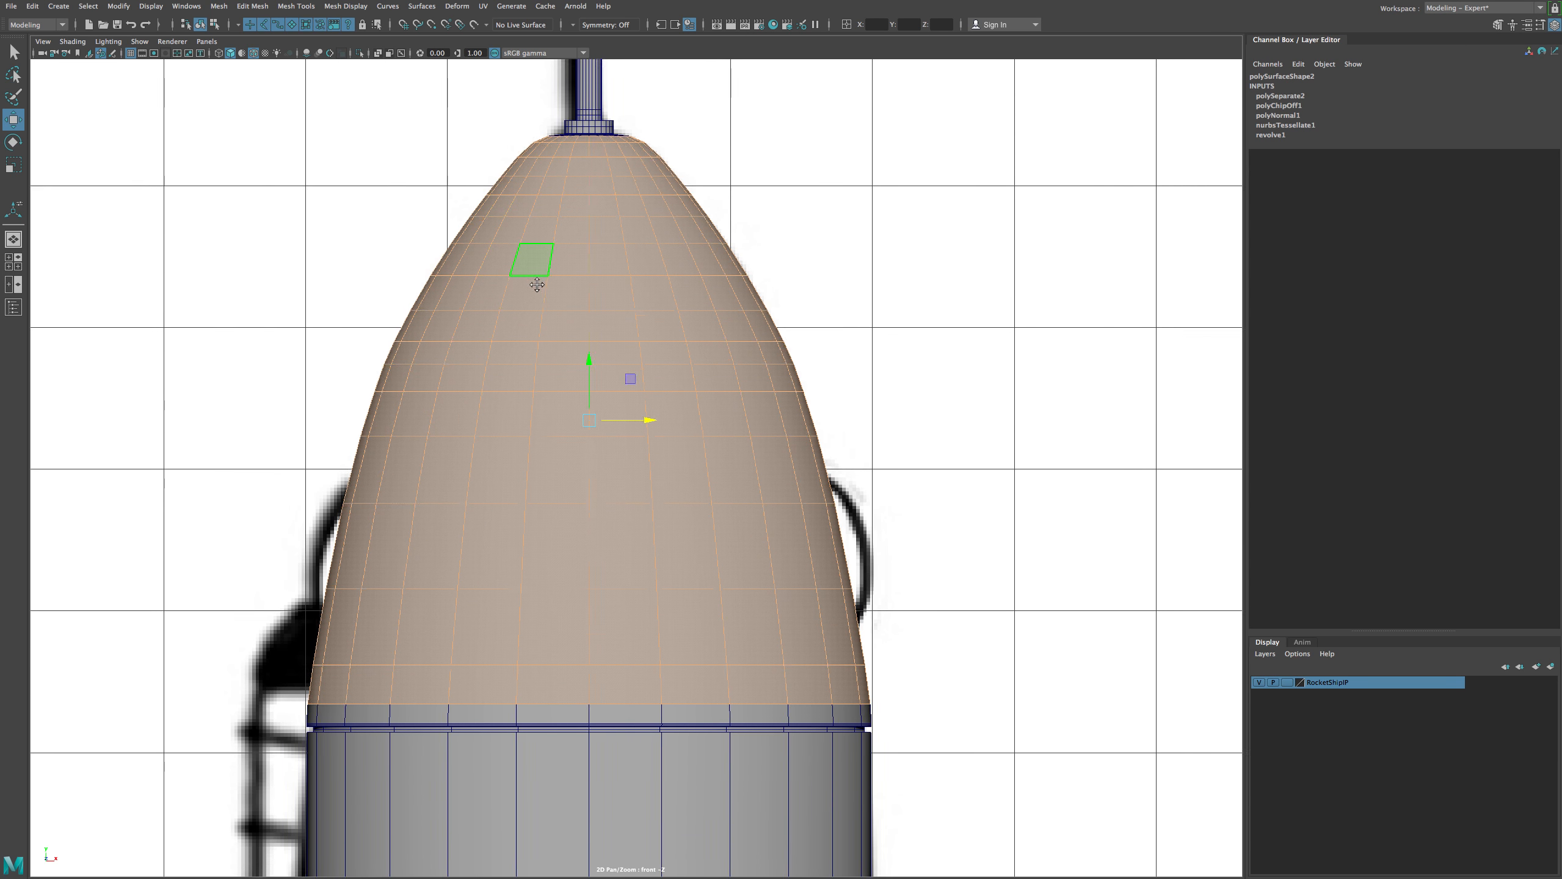
{"action": "middle_click_drag", "start_coordinate": [537, 284], "coordinate": [529, 241], "text": "alt"}
Try to delete the block of faces along the nose cone's left side, and undo the deletion.
{"action": "left_click_drag", "start_coordinate": [265, 297], "coordinate": [432, 700]}
{"action": "key", "text": "Delete"}
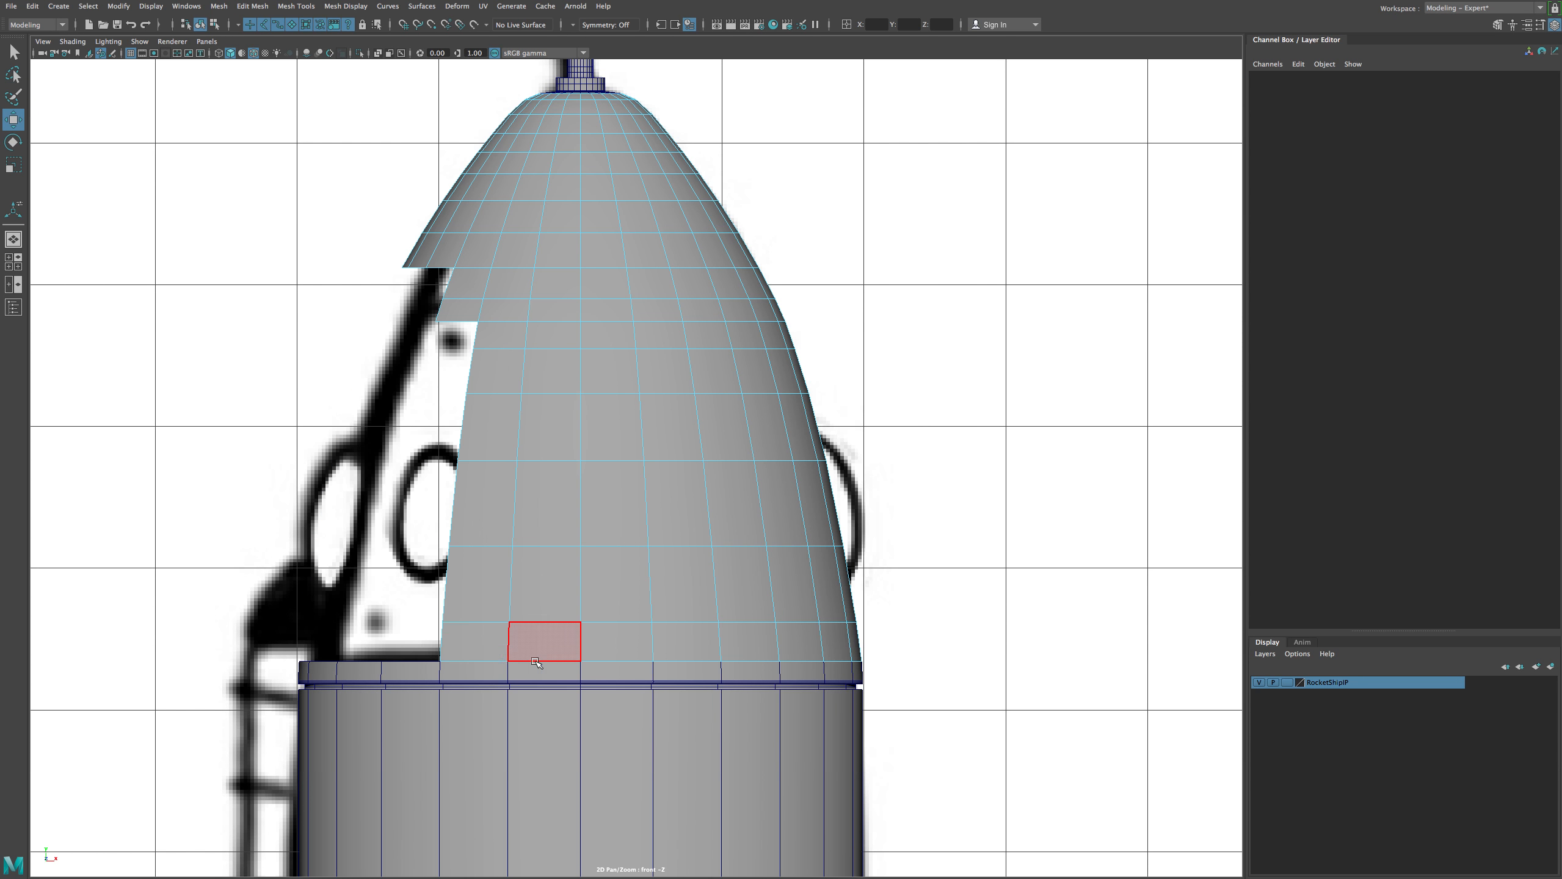
{"action": "left_click", "coordinate": [493, 651]}
{"action": "left_click", "coordinate": [542, 645]}
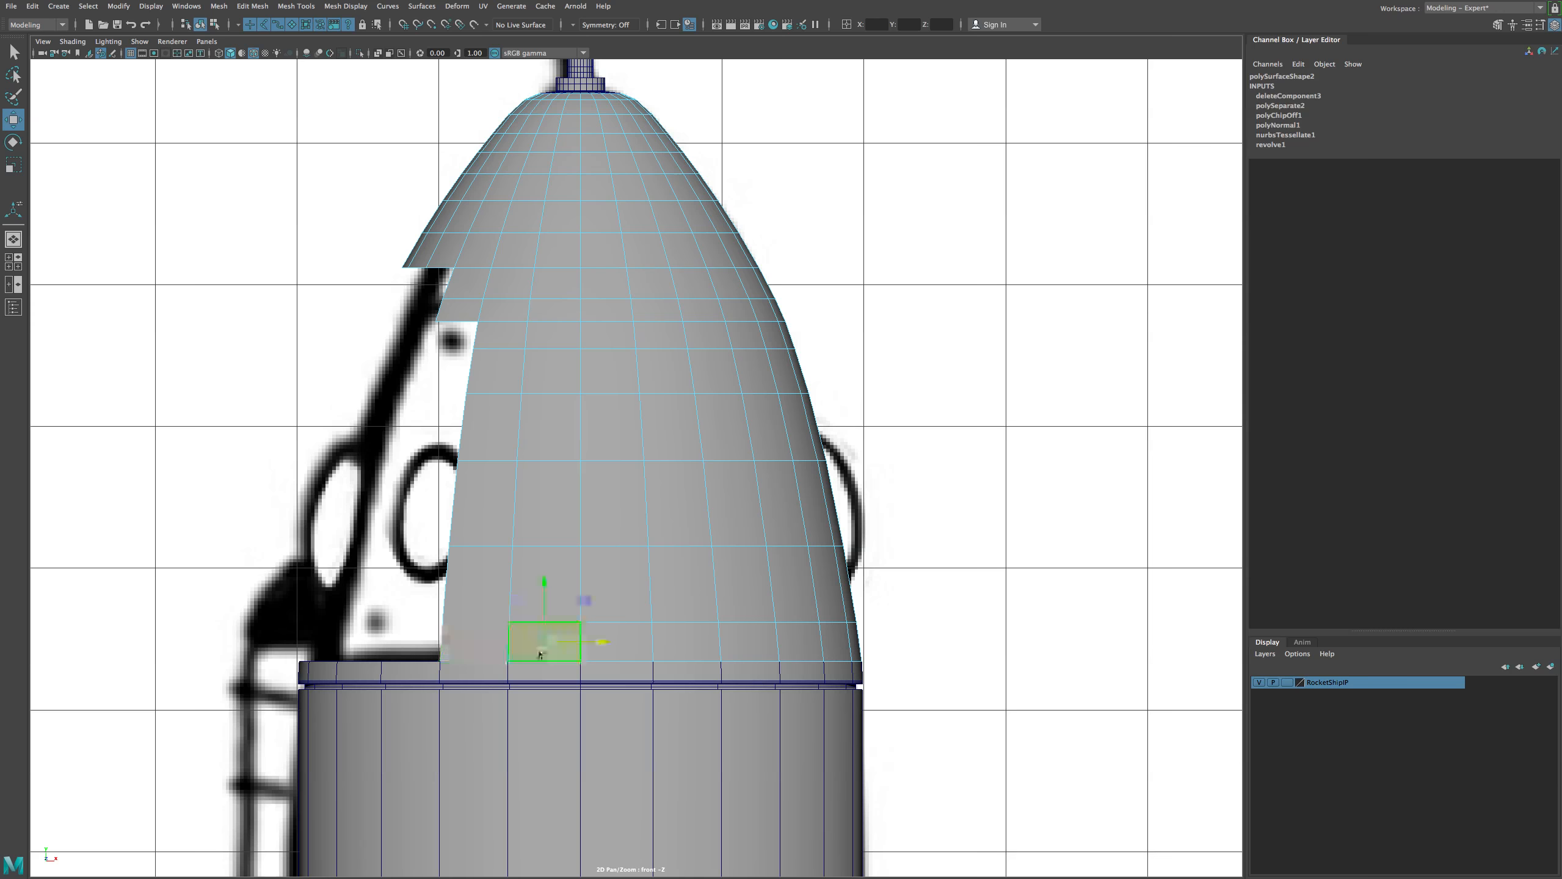
{"action": "left_click", "coordinate": [600, 644]}
{"action": "key", "text": "ctrl+z"}
{"action": "key", "text": "ctrl+z"}
{"action": "key", "text": "ctrl+z"}
{"action": "key", "text": "ctrl+z"}
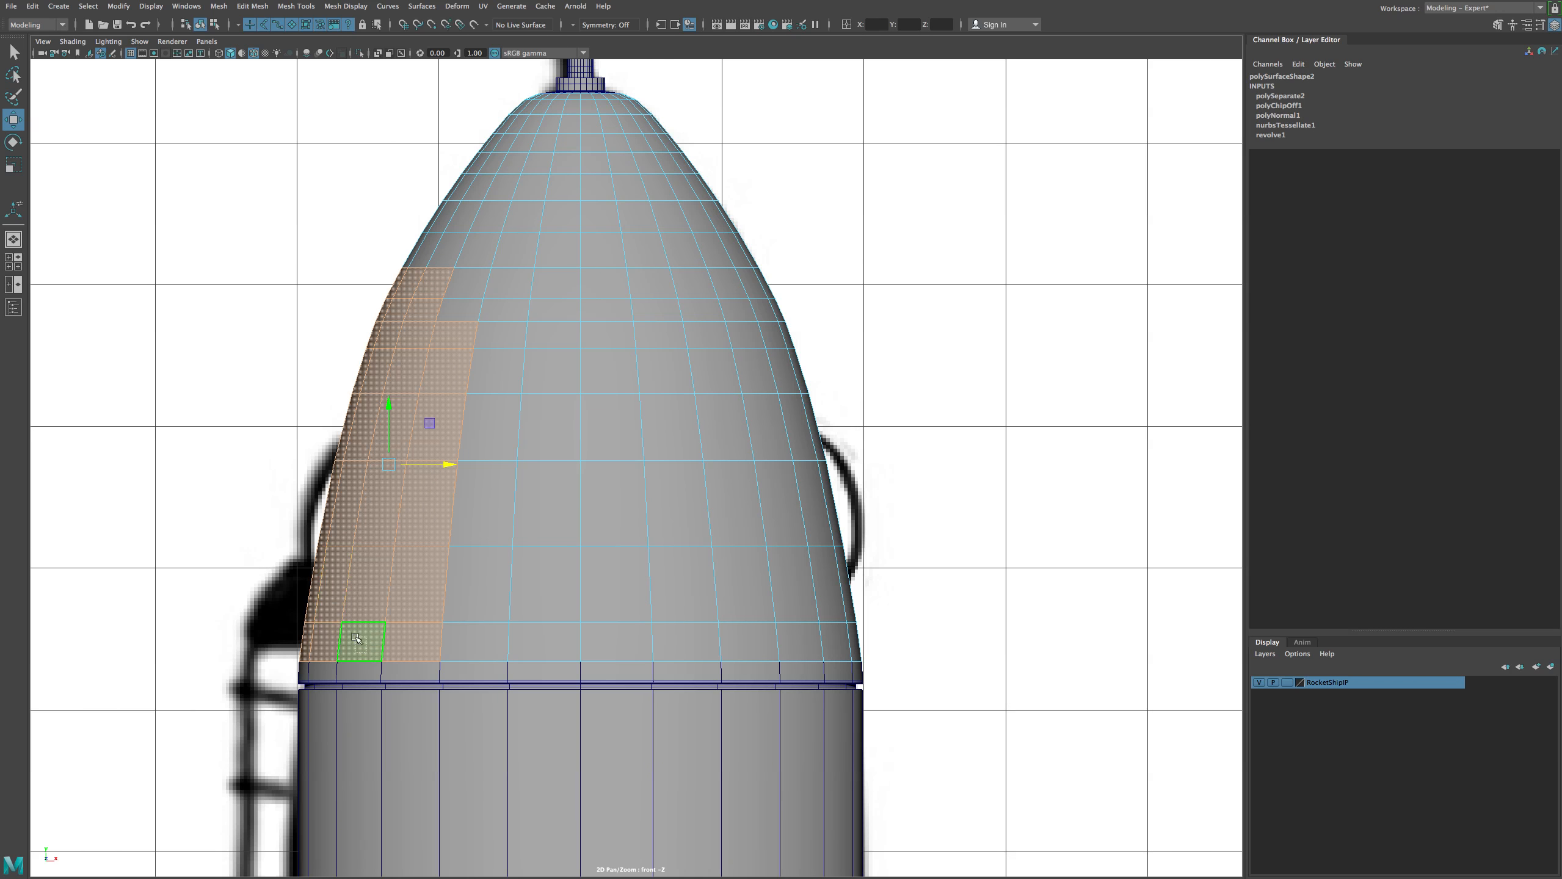
Delete the outer faces along the lower and middle left side of the nose cone.
{"action": "key", "text": "Delete"}
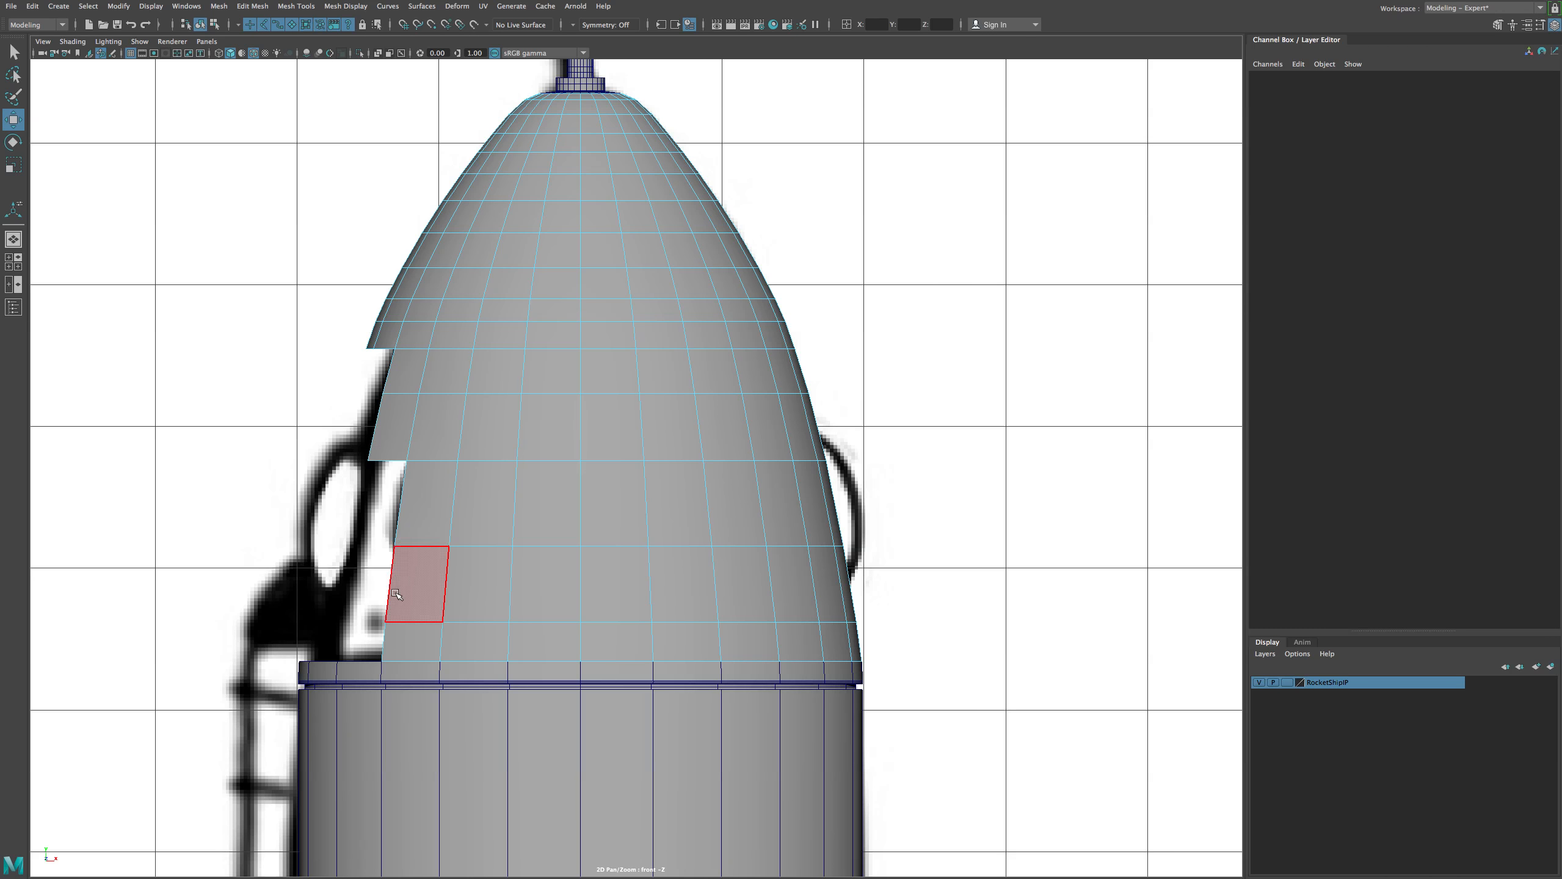
{"action": "left_click", "coordinate": [555, 641]}
{"action": "left_click", "coordinate": [645, 647]}
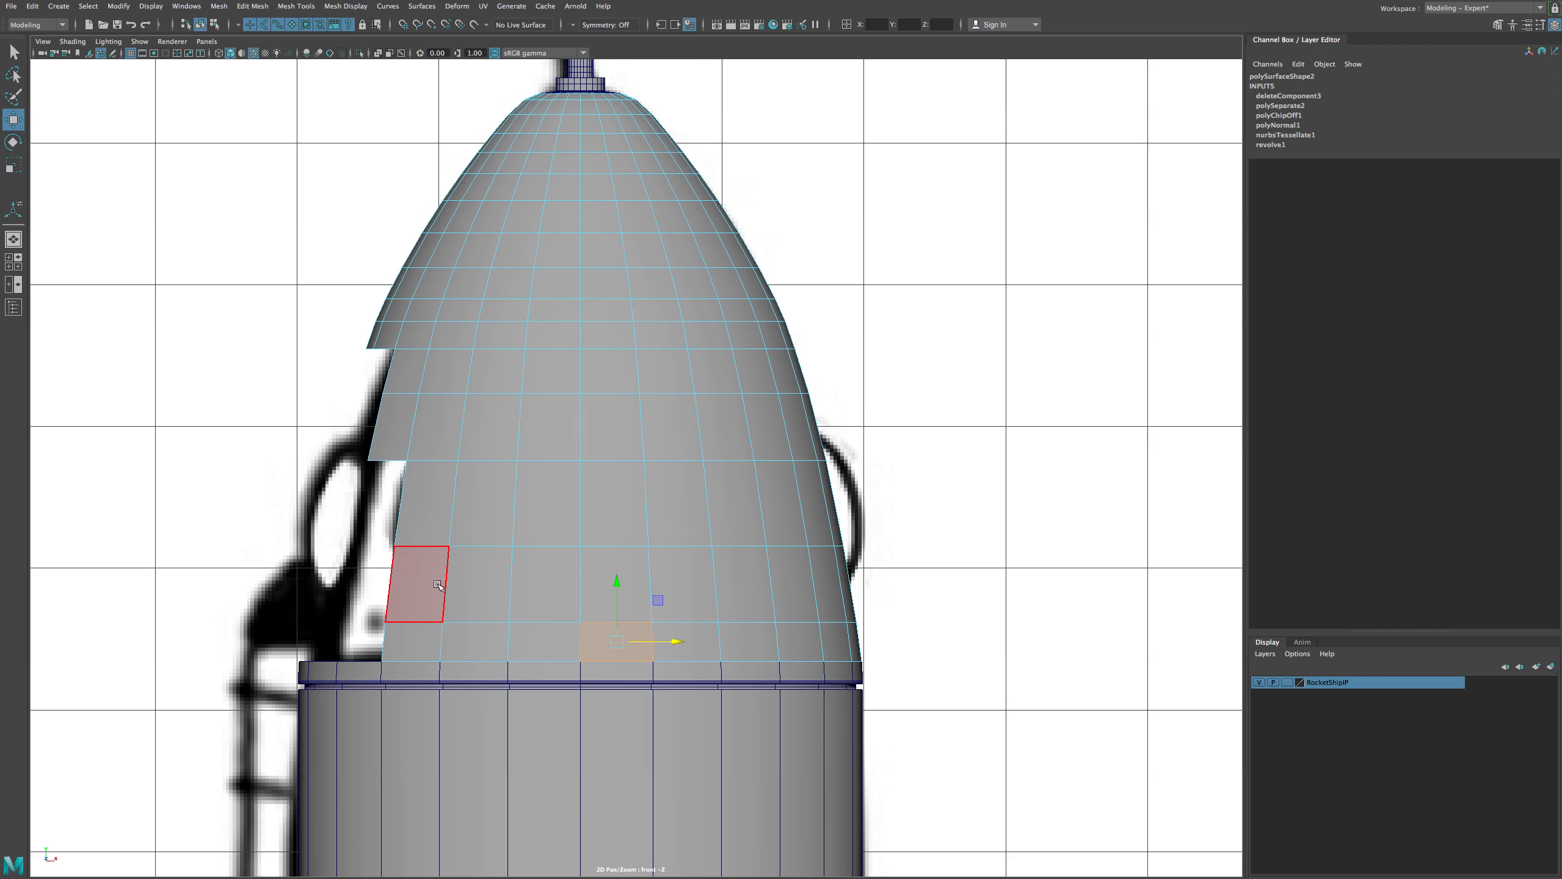
{"action": "left_click_drag", "start_coordinate": [388, 428], "coordinate": [347, 300]}
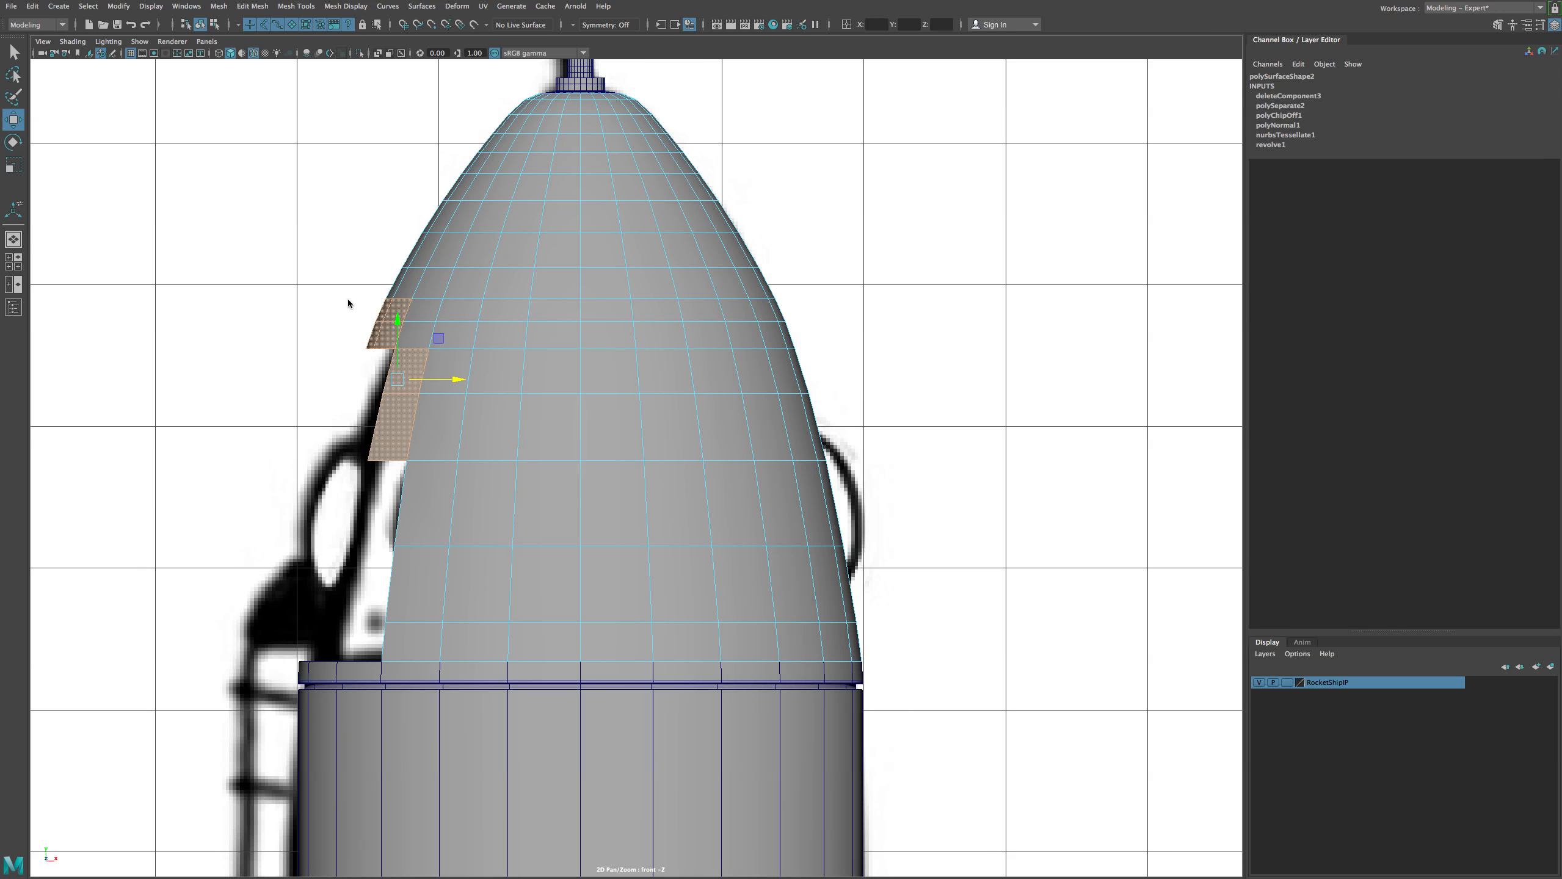
{"action": "key", "text": "Delete"}
{"action": "left_click_drag", "start_coordinate": [406, 254], "coordinate": [412, 343]}
{"action": "key", "text": "Delete"}
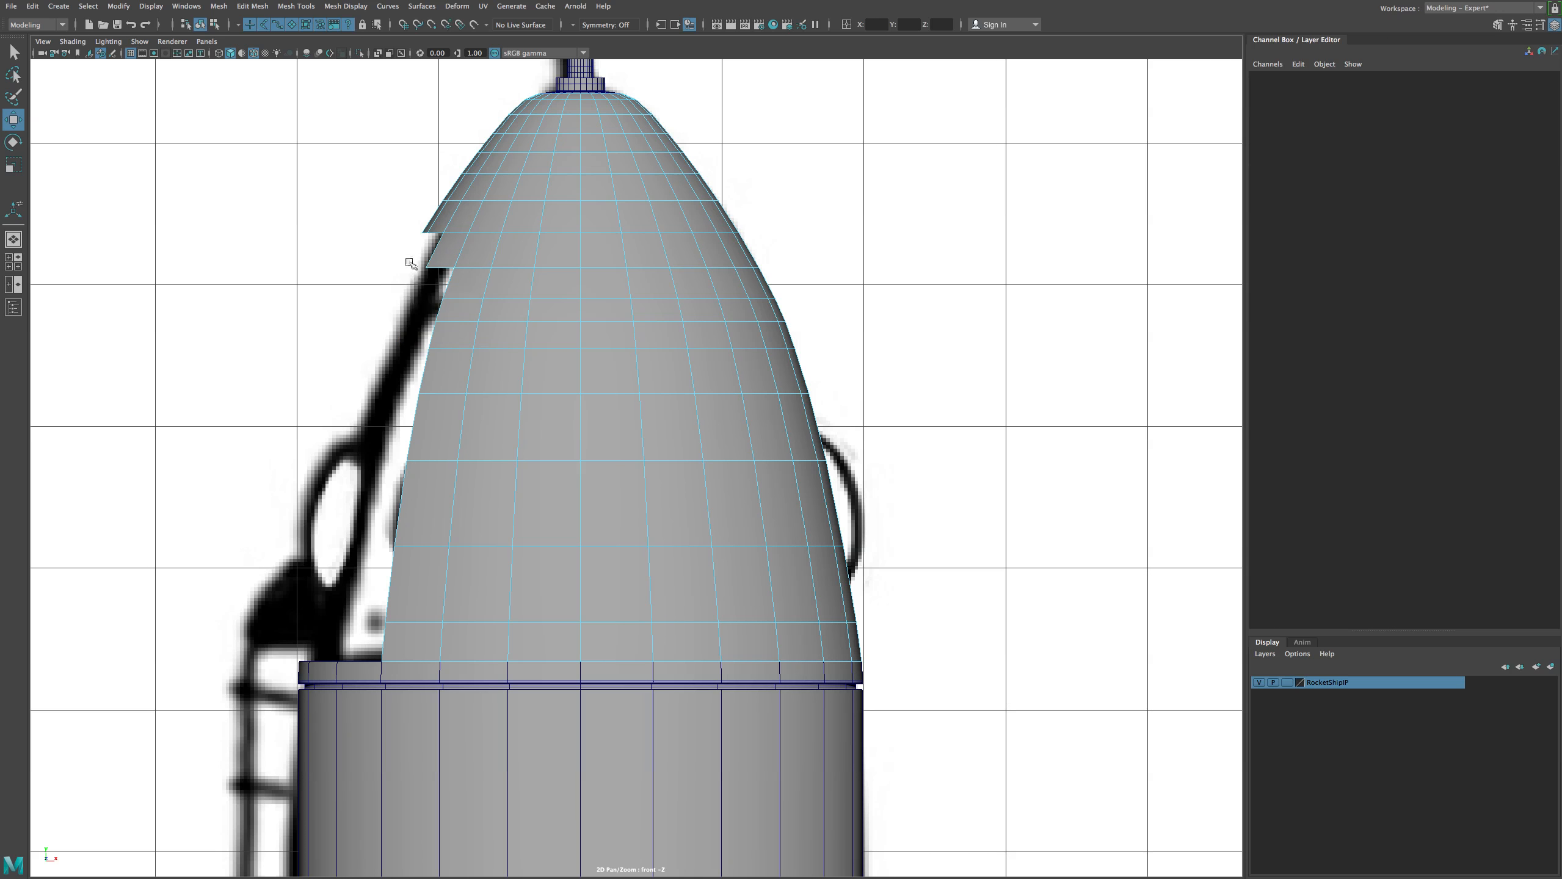
Delete the leftover outer faces along the nose cone's upper left side, all the way up to its tip.
{"action": "left_click_drag", "start_coordinate": [423, 245], "coordinate": [454, 230]}
{"action": "key", "text": "Delete"}
{"action": "left_click_drag", "start_coordinate": [418, 171], "coordinate": [495, 146]}
{"action": "key", "text": "Delete"}
{"action": "key", "text": "Delete"}
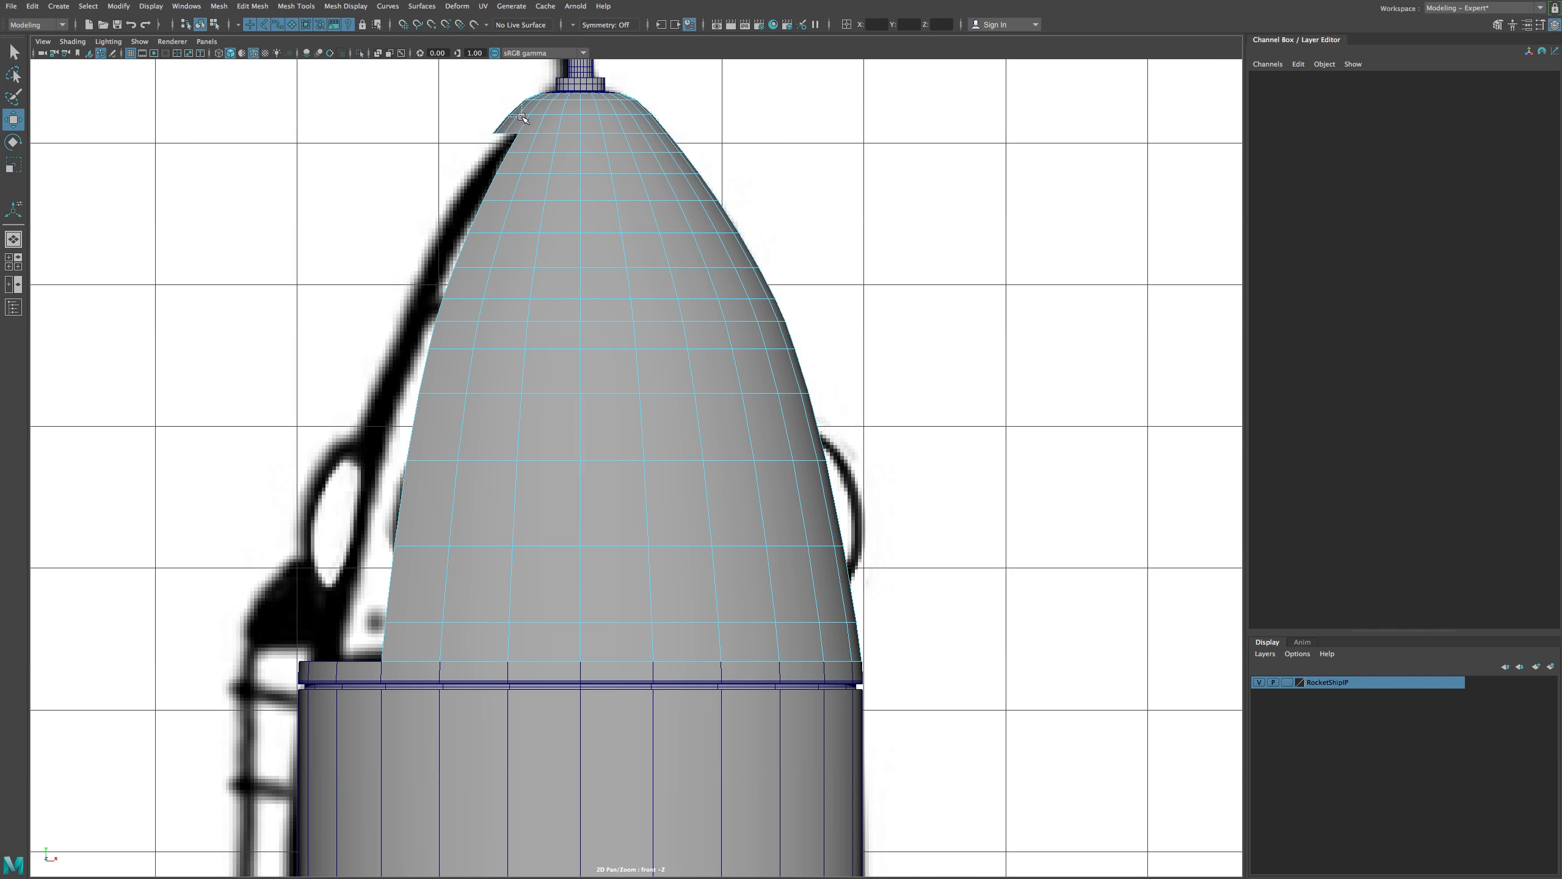
{"action": "left_click", "coordinate": [522, 117]}
{"action": "key", "text": "Delete"}
{"action": "left_click", "coordinate": [539, 98]}
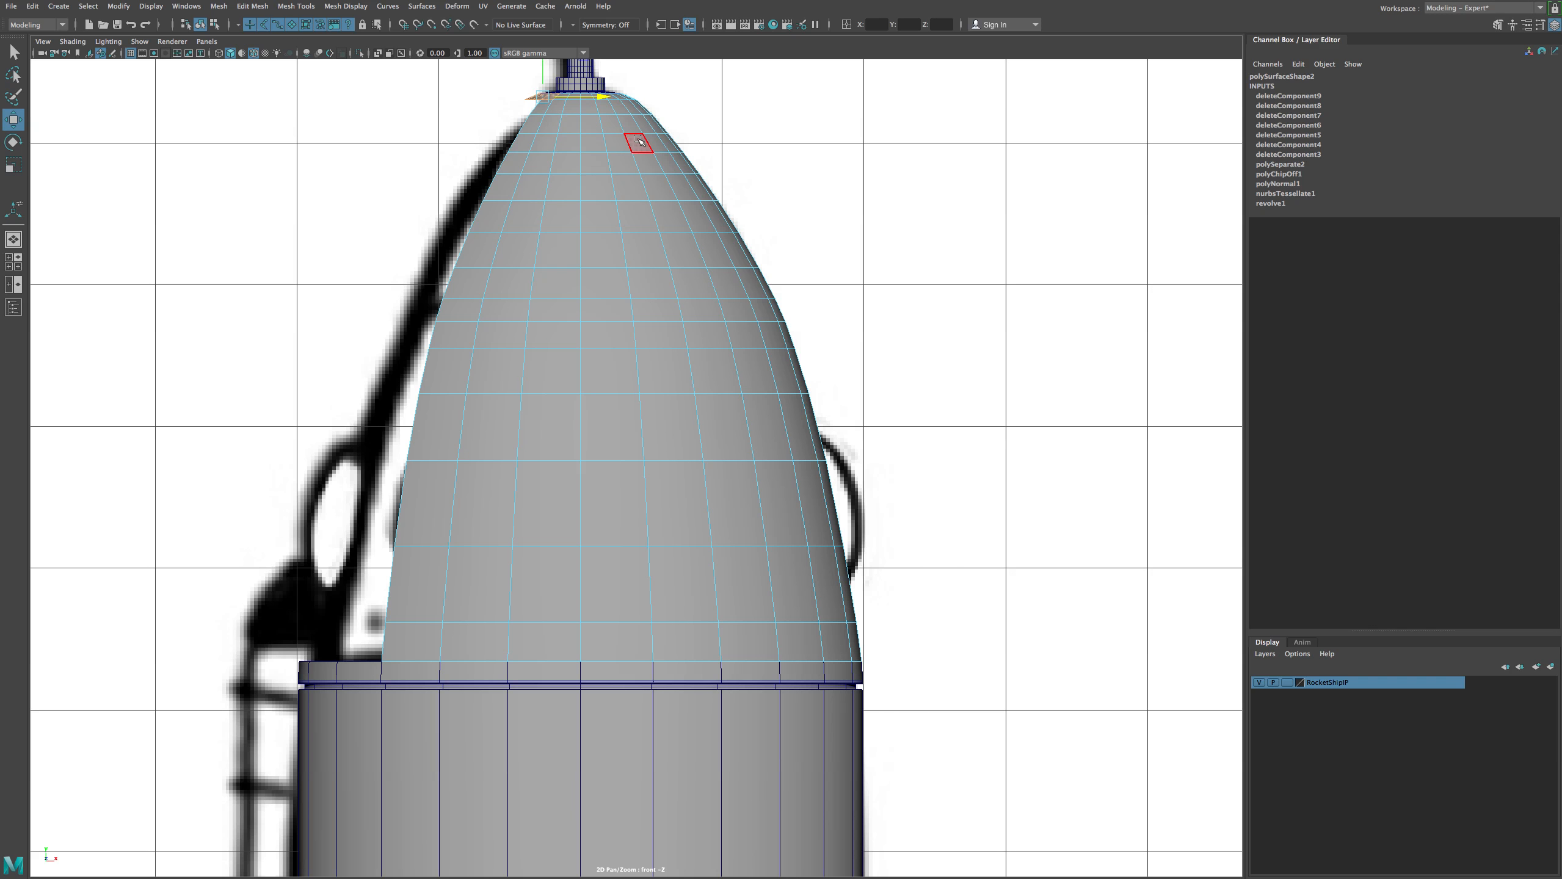
{"action": "left_click_drag", "start_coordinate": [556, 88], "coordinate": [557, 90]}
{"action": "key", "text": "Delete"}
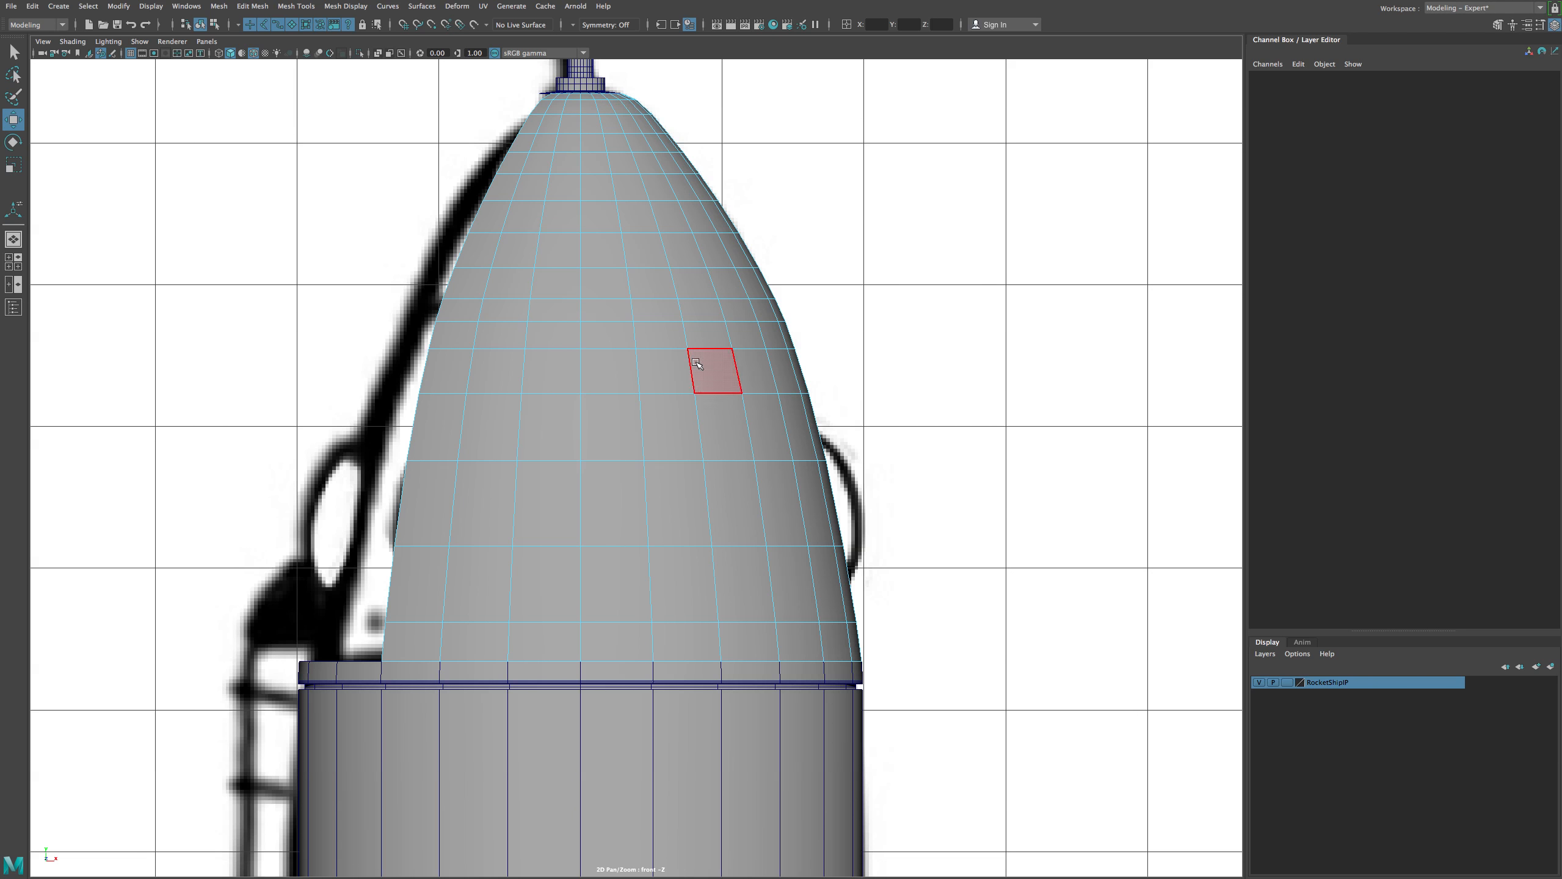
Delete the outer faces in the bottom three rows on the nose cone's right side.
{"action": "left_click_drag", "start_coordinate": [743, 583], "coordinate": [933, 696]}
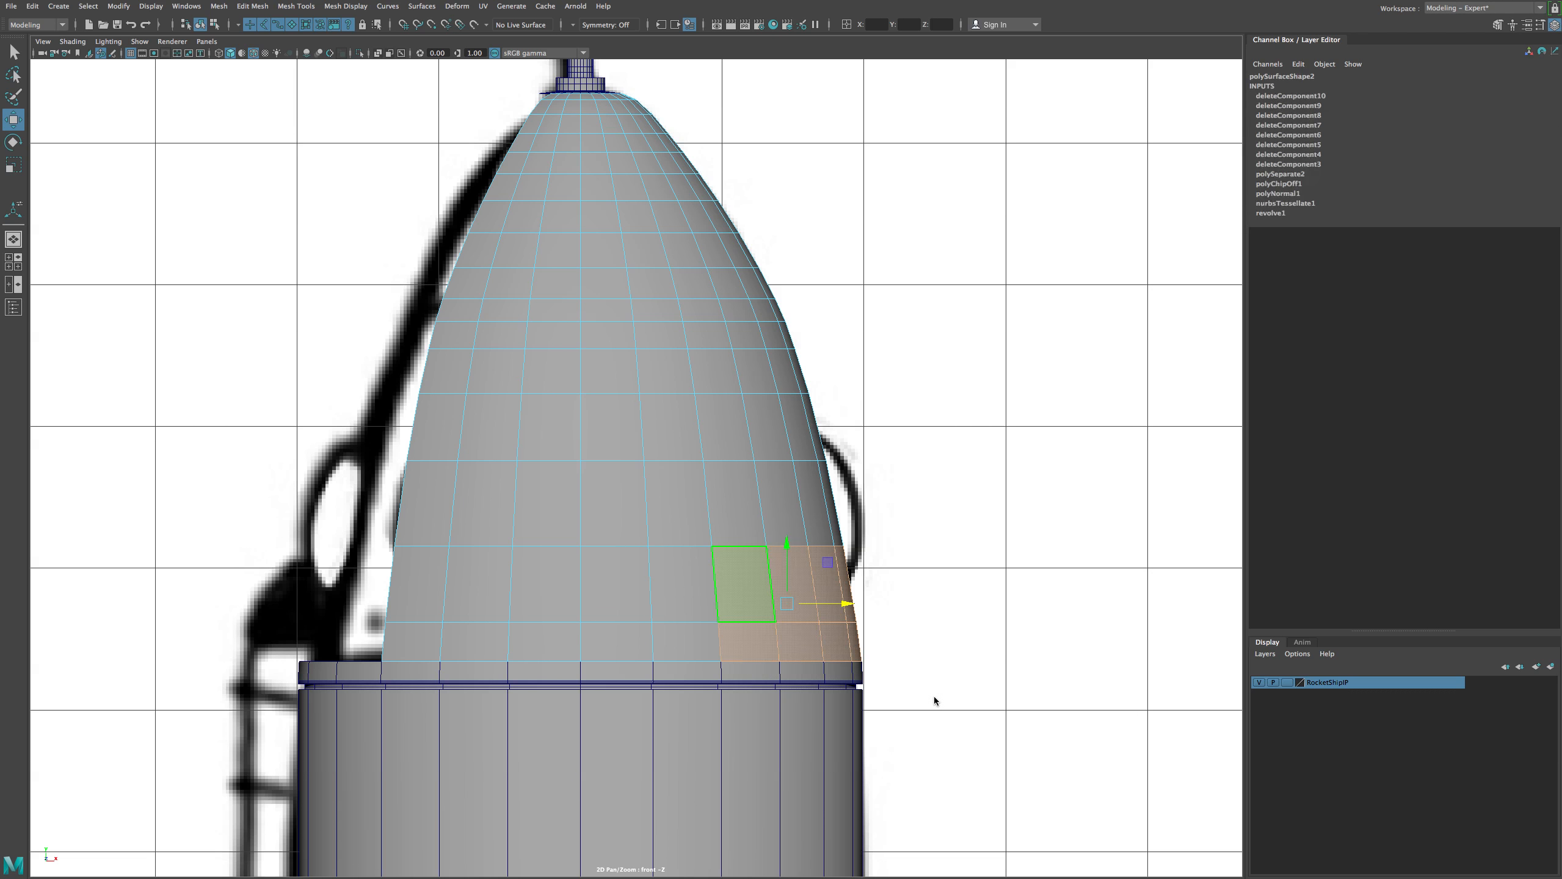
{"action": "key", "text": "Delete"}
{"action": "left_click_drag", "start_coordinate": [751, 495], "coordinate": [880, 557]}
{"action": "key", "text": "Delete"}
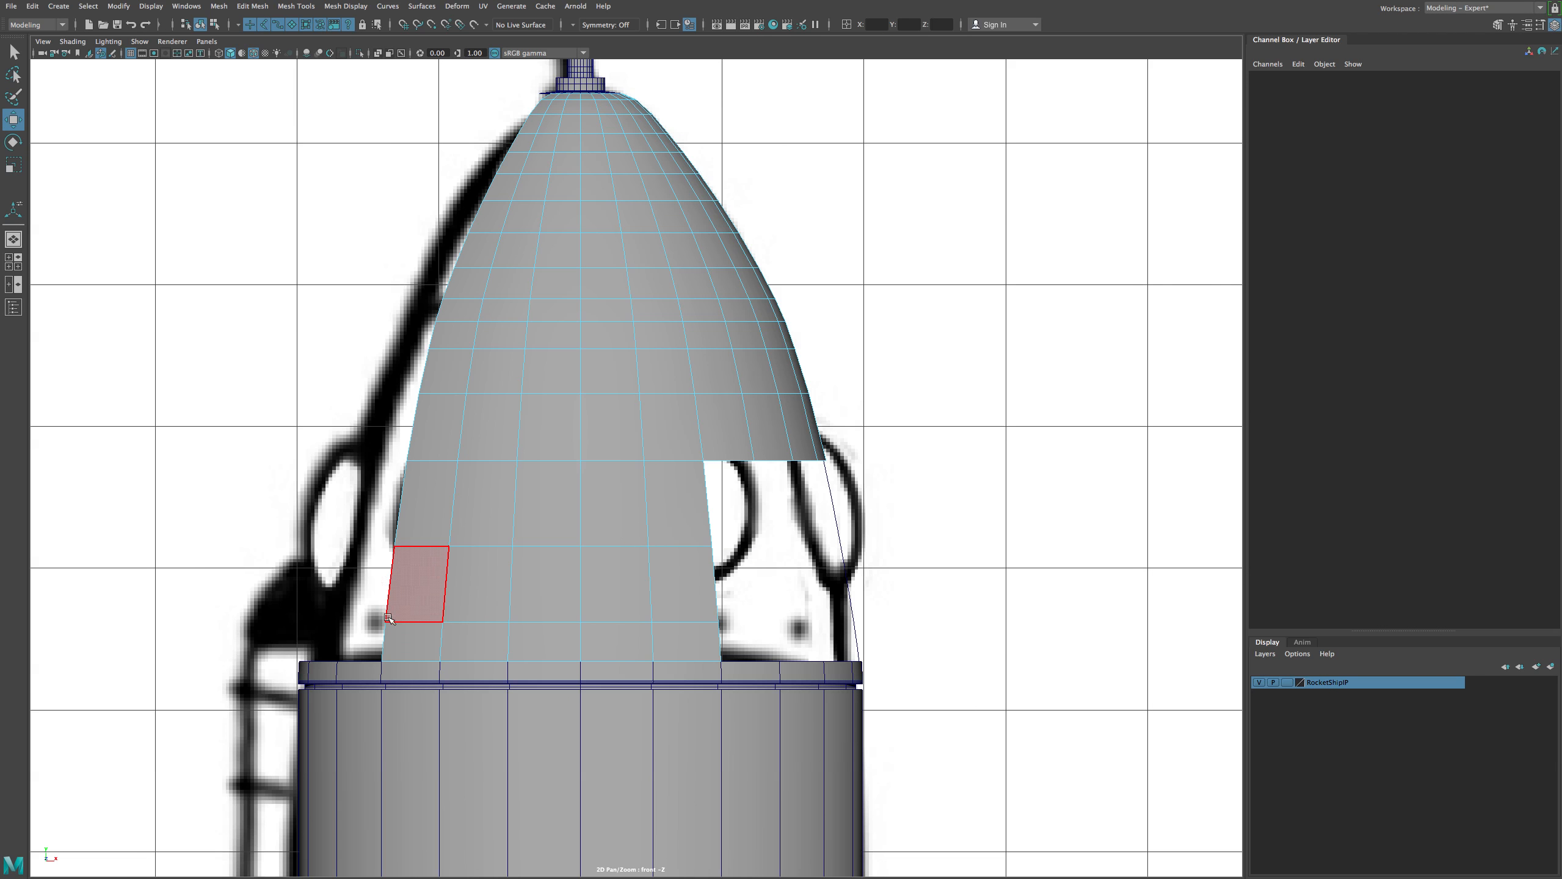
Delete the outermost remaining column of faces along the lower and middle left side of the nose cone.
{"action": "left_click_drag", "start_coordinate": [325, 532], "coordinate": [405, 654]}
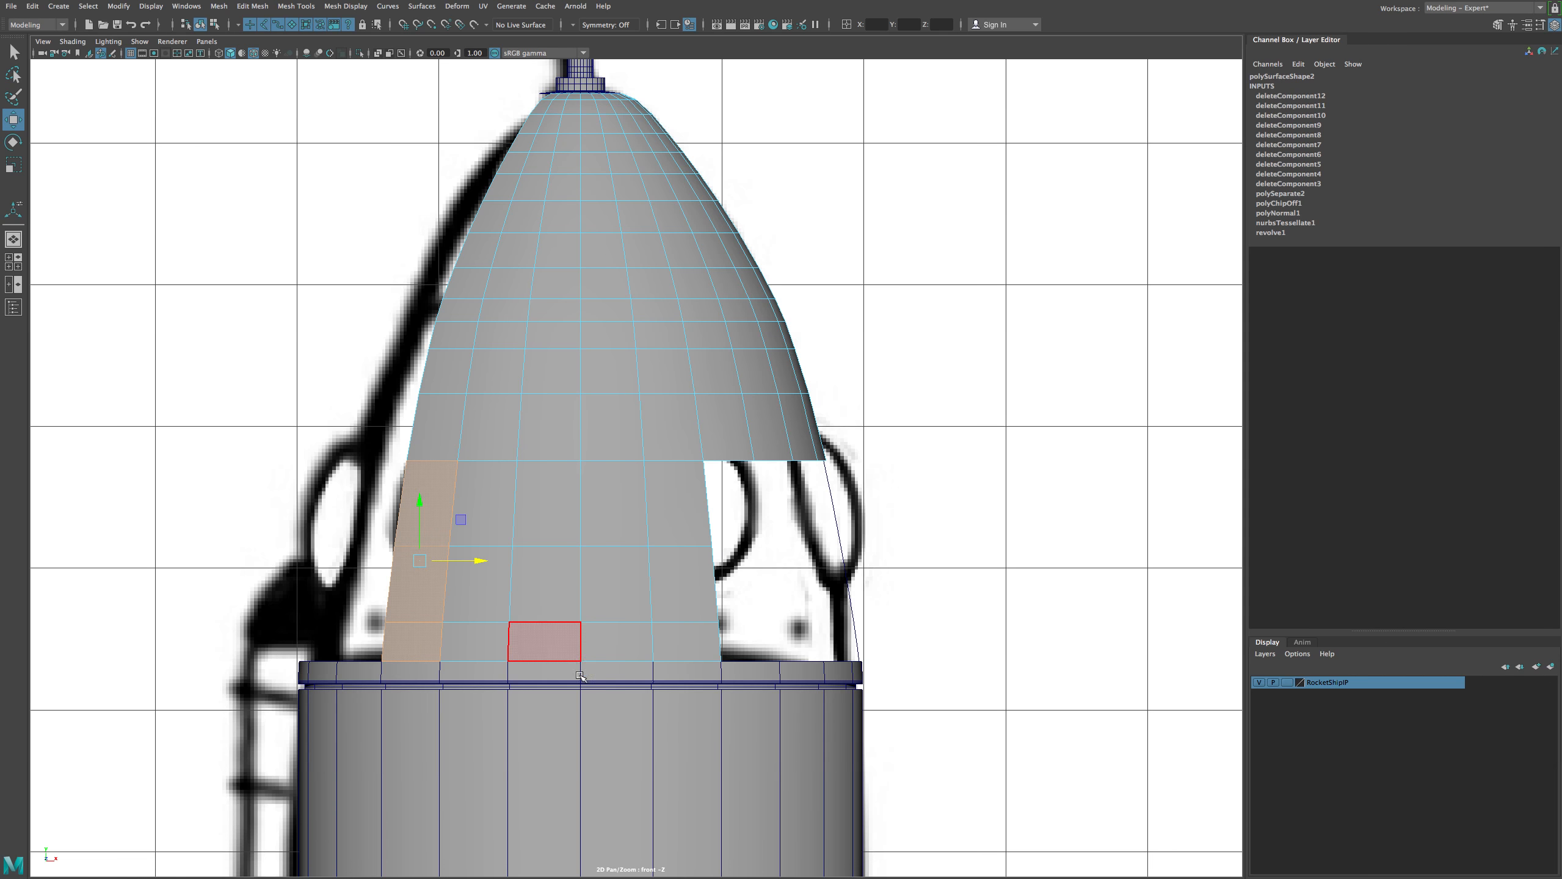
{"action": "key", "text": "Delete"}
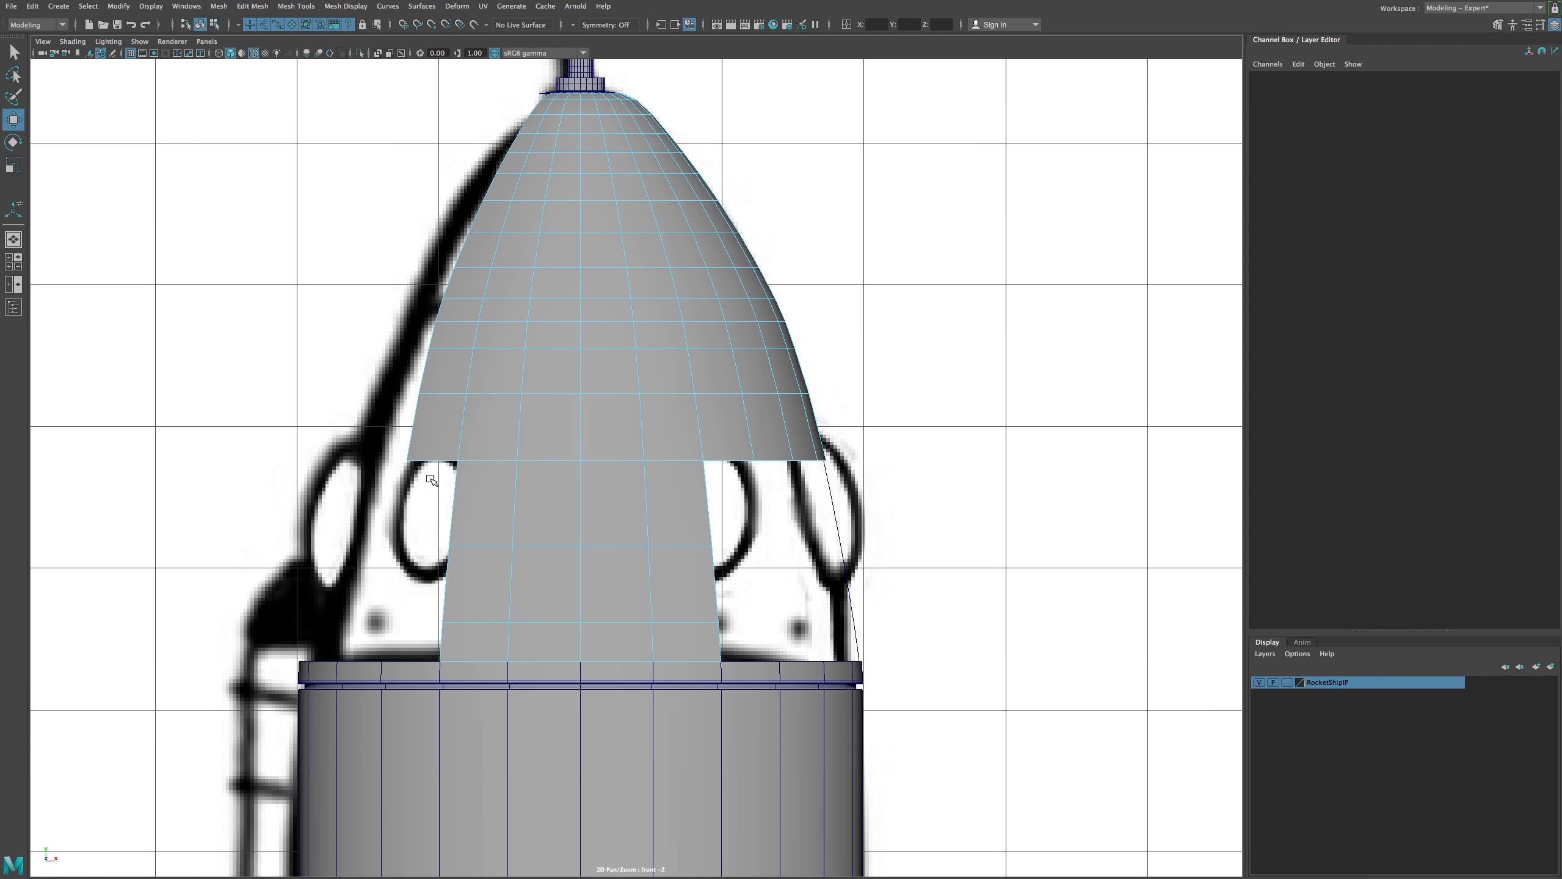
{"action": "left_click_drag", "start_coordinate": [433, 479], "coordinate": [529, 262]}
{"action": "key", "text": "Delete"}
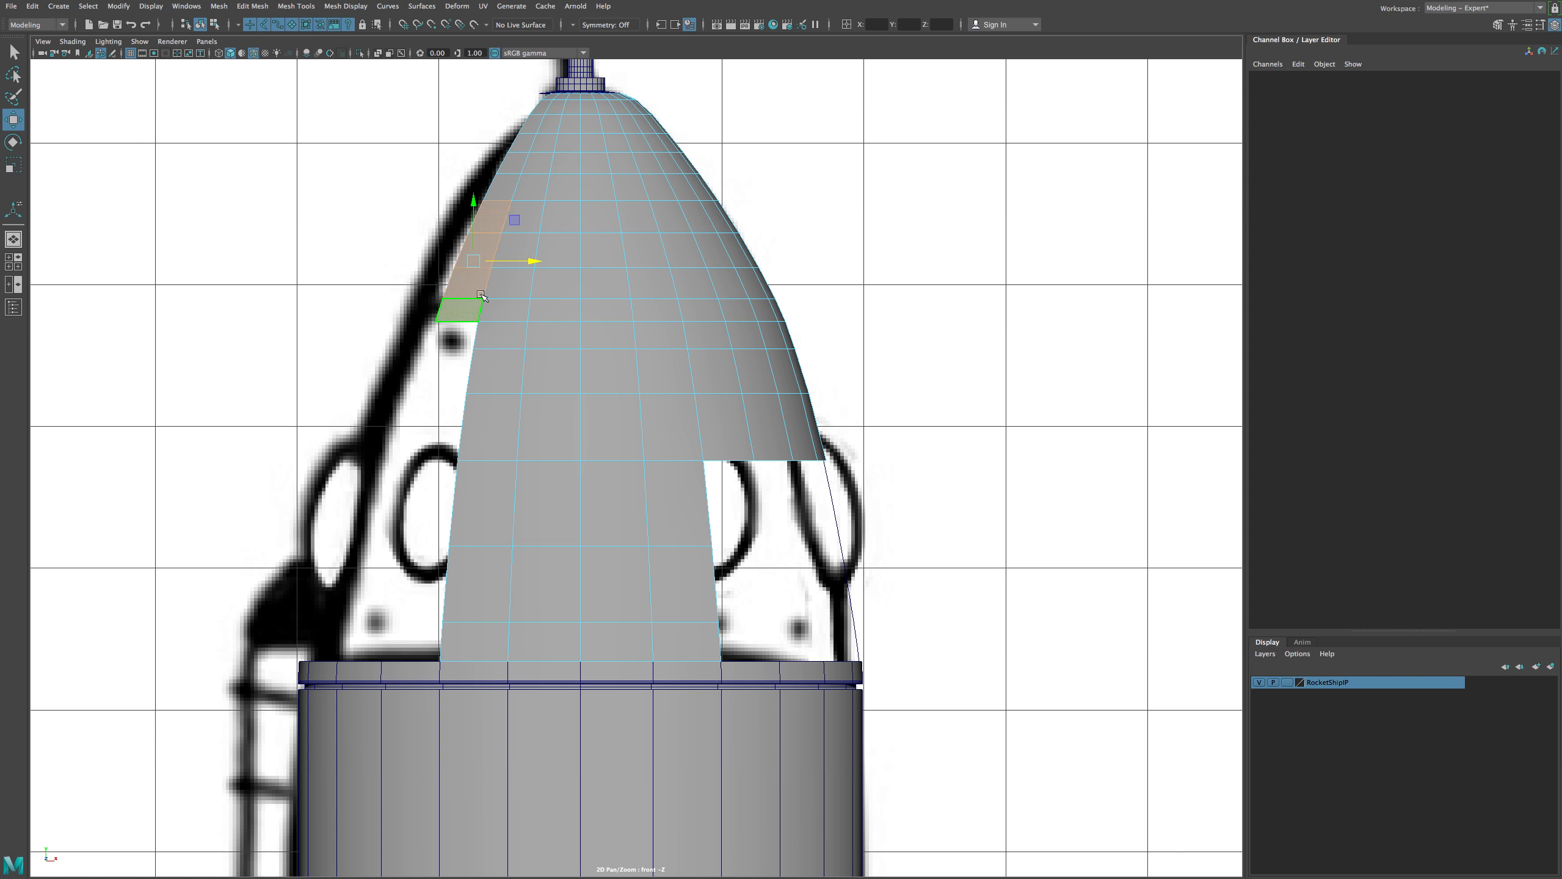
{"action": "middle_click_drag", "start_coordinate": [501, 200], "coordinate": [490, 304], "text": "alt"}
{"action": "key", "text": "Delete"}
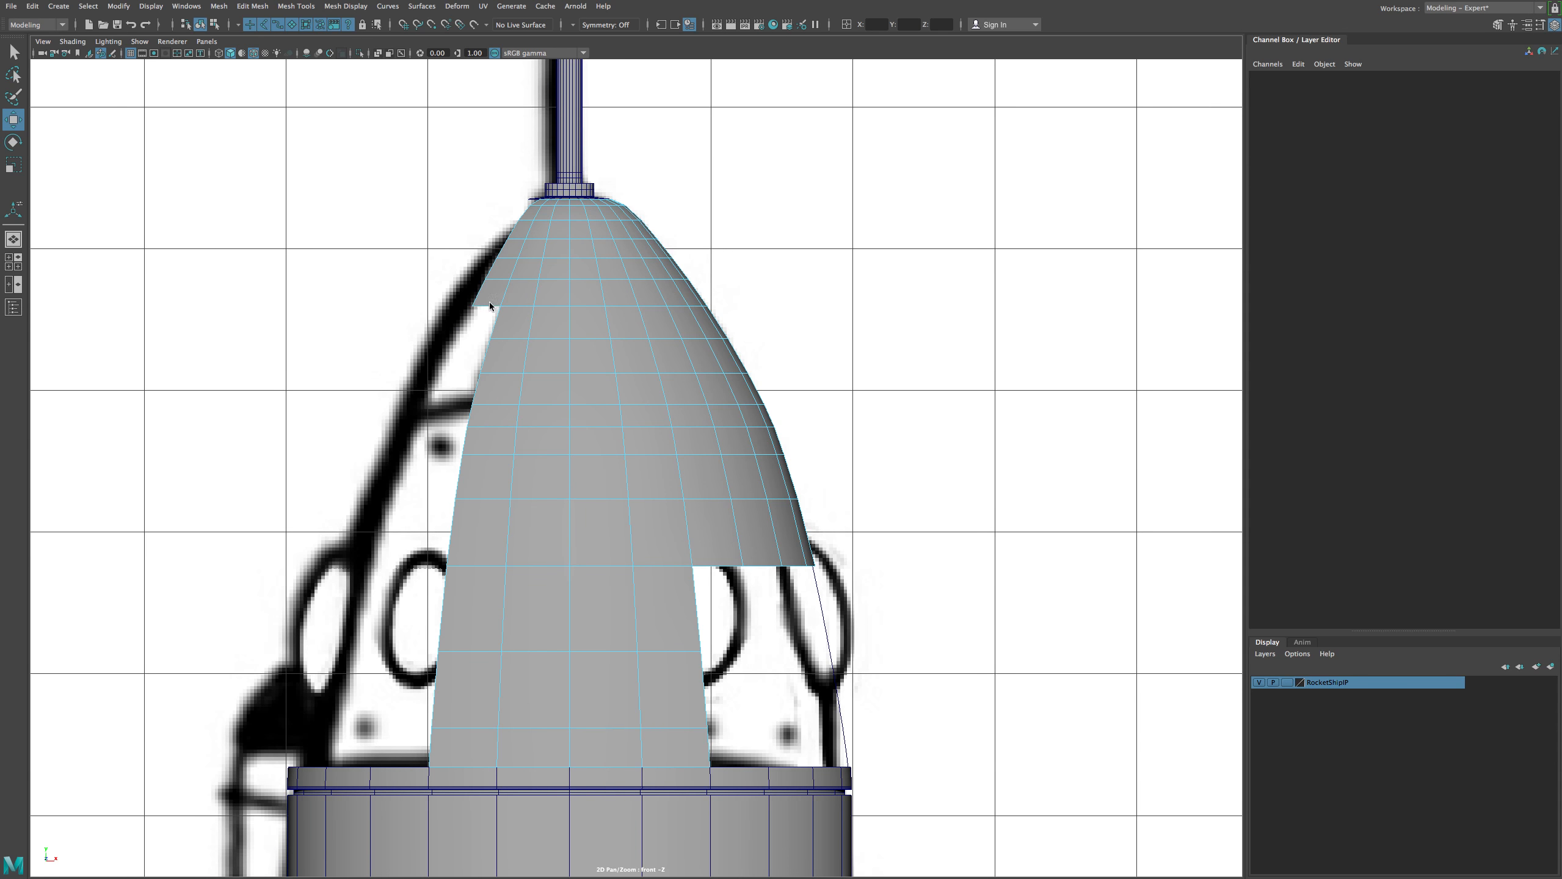
Lasso-select the leftover outer faces on the nose cone's upper left side, up to its tip, and delete them.
{"action": "left_click", "coordinate": [14, 75]}
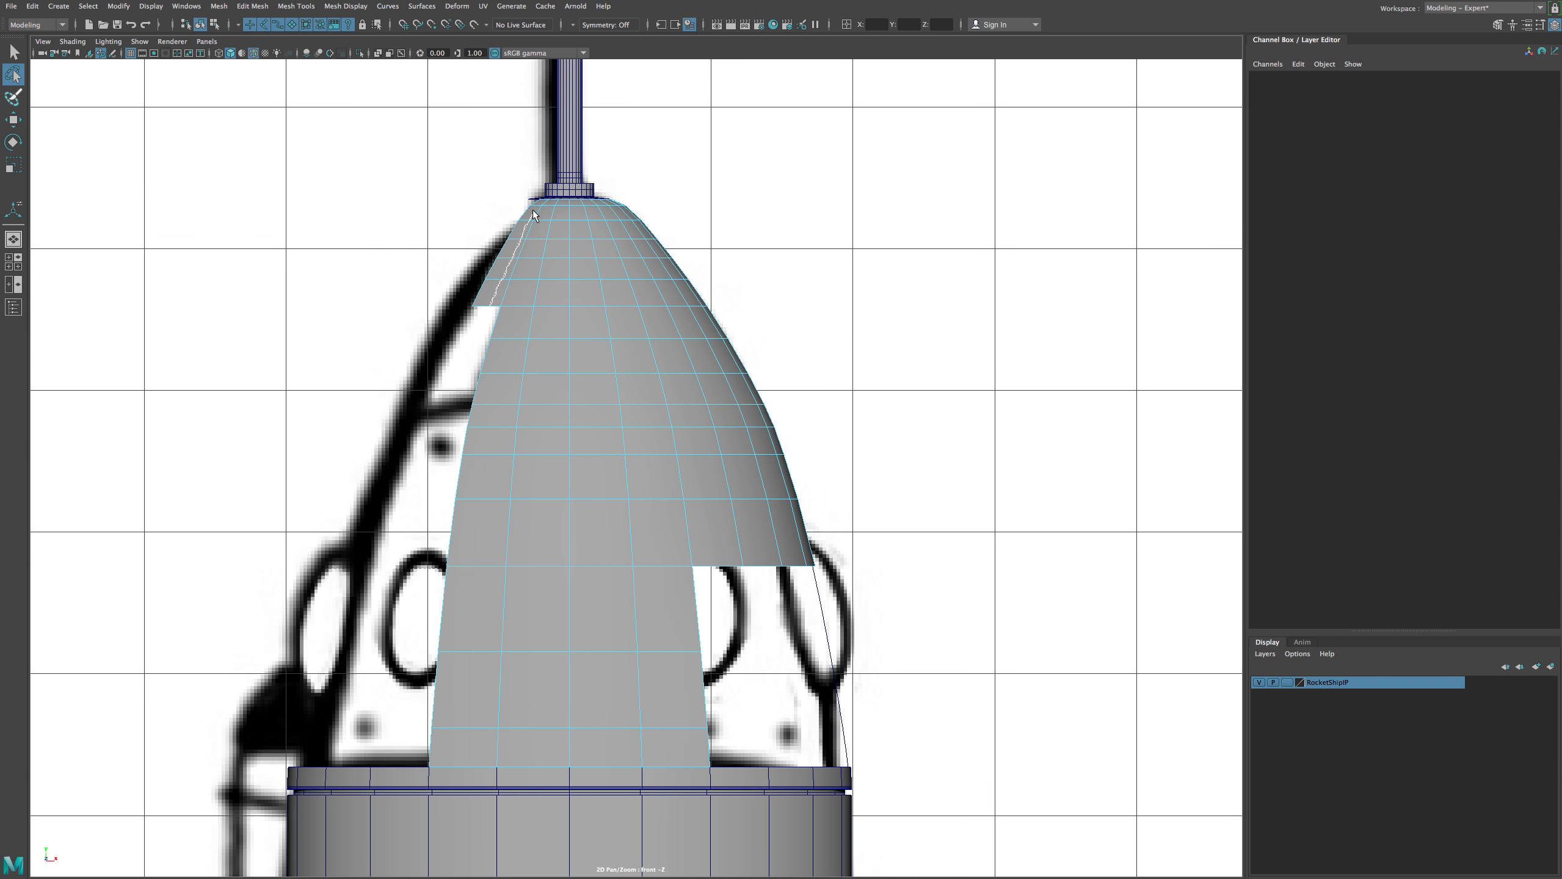
{"action": "left_click_drag", "start_coordinate": [354, 295], "coordinate": [390, 352]}
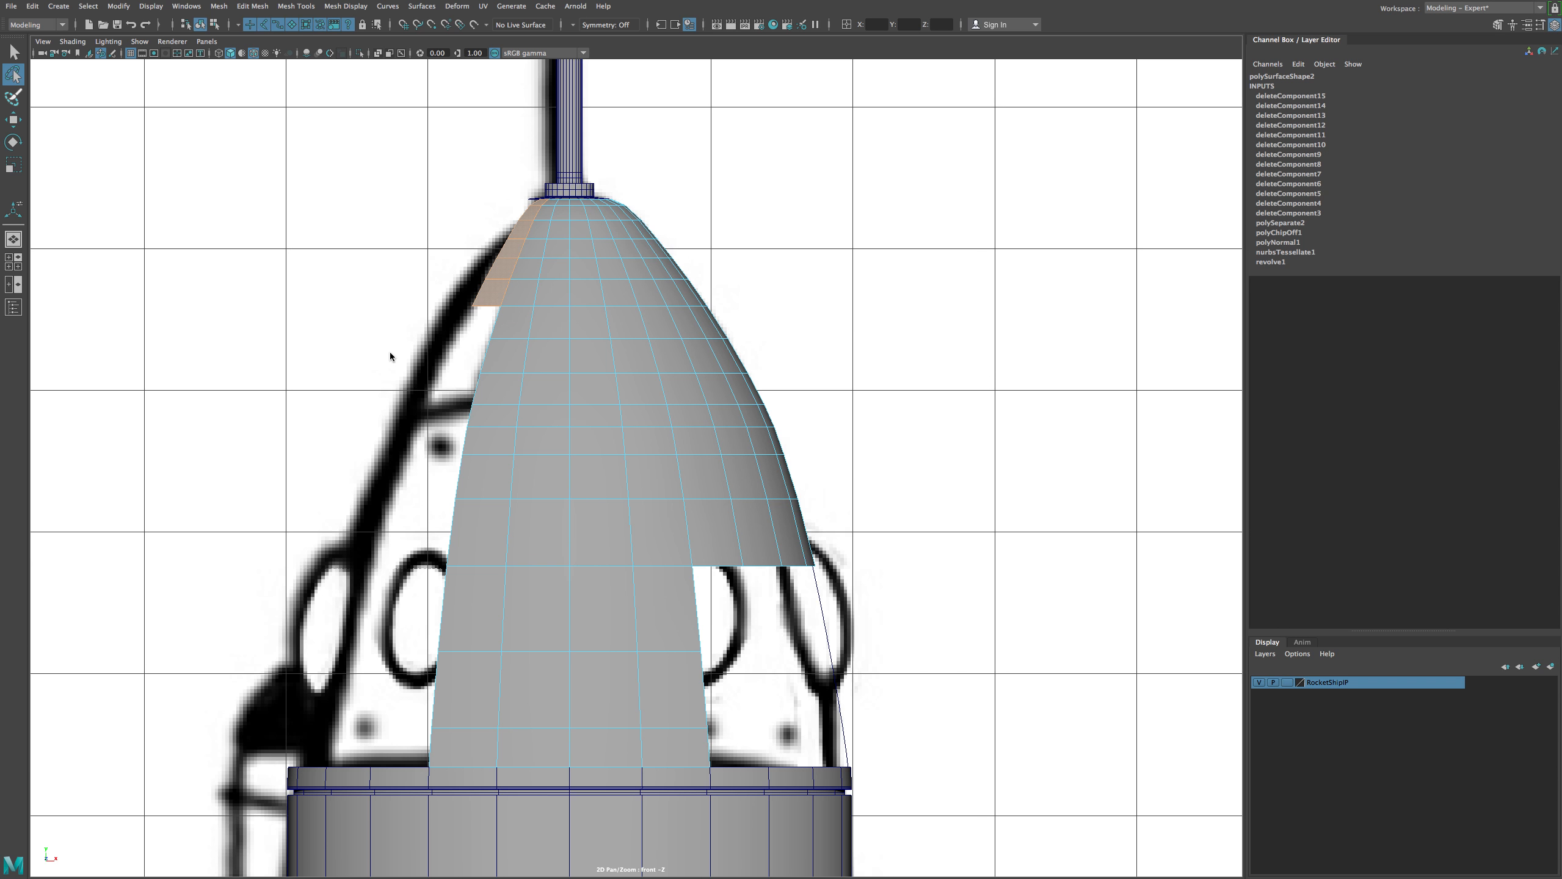
{"action": "key", "text": "Delete"}
Lasso-select the outer columns of faces on the nose cone's right side, above the lower cutout, and delete them.
{"action": "left_click_drag", "start_coordinate": [740, 623], "coordinate": [696, 443]}
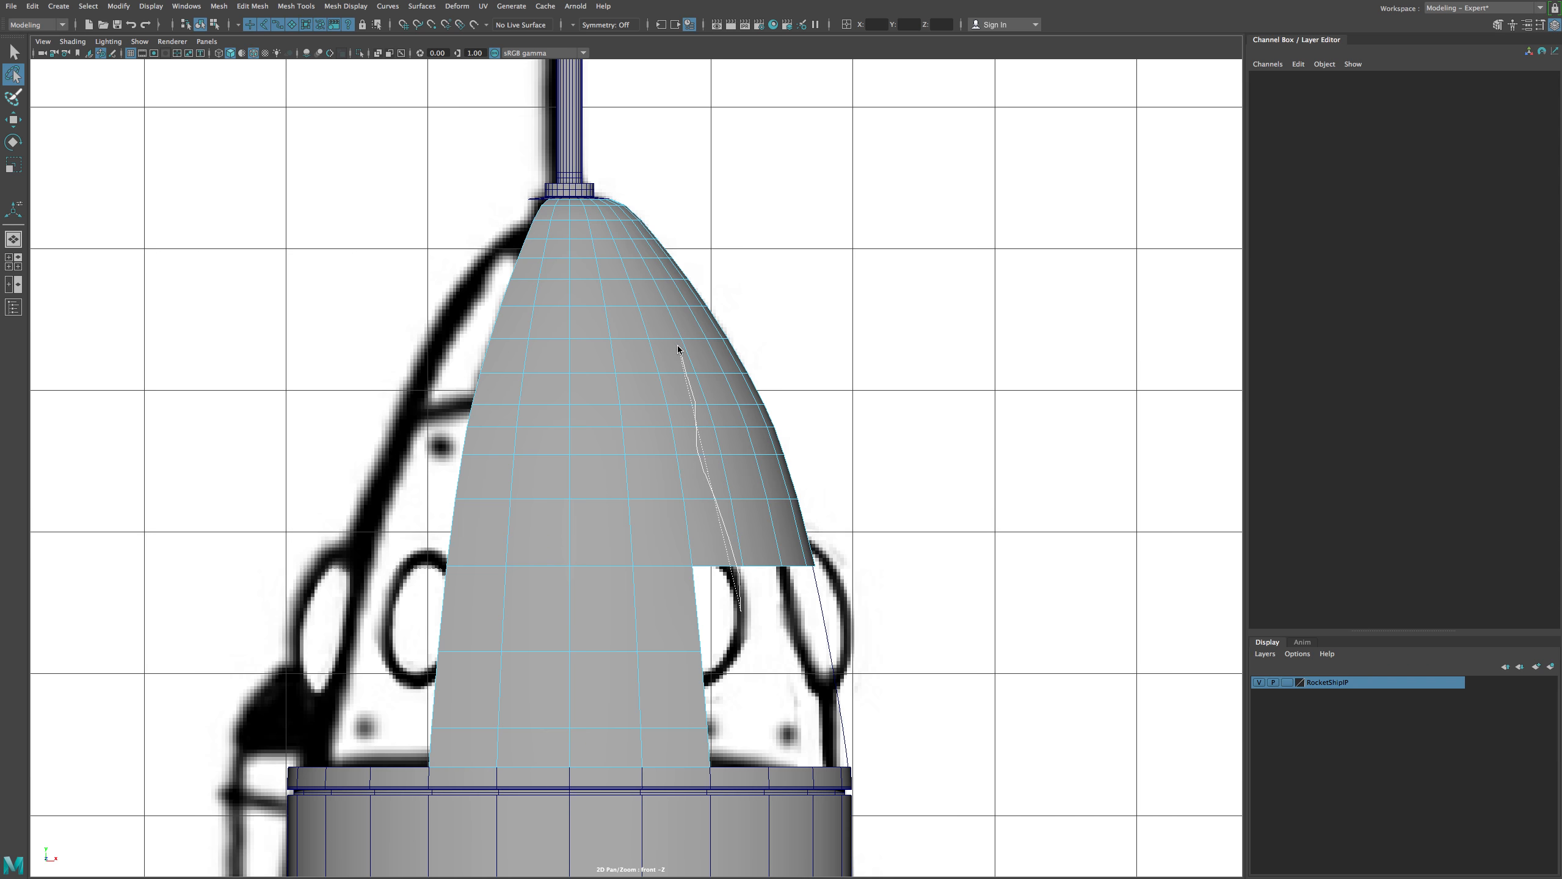
{"action": "mouse_move", "coordinate": [678, 348]}
{"action": "left_mouse_down"}
{"action": "mouse_move", "coordinate": [604, 177]}
{"action": "mouse_move", "coordinate": [766, 219]}
{"action": "mouse_move", "coordinate": [879, 504]}
{"action": "mouse_move", "coordinate": [892, 585]}
{"action": "left_mouse_up"}
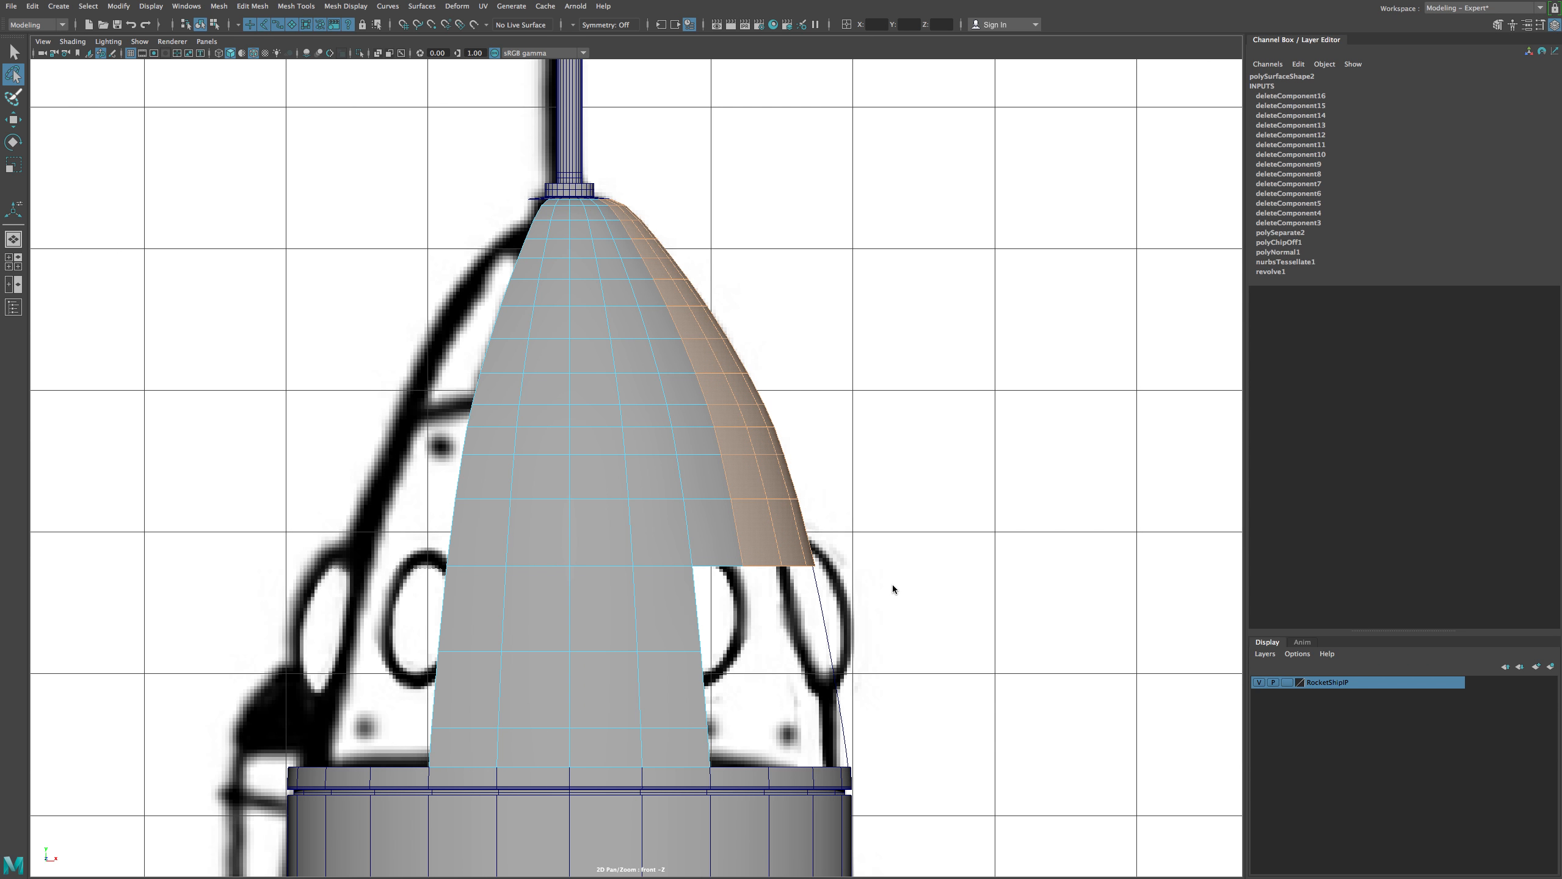
{"action": "key", "text": "Delete"}
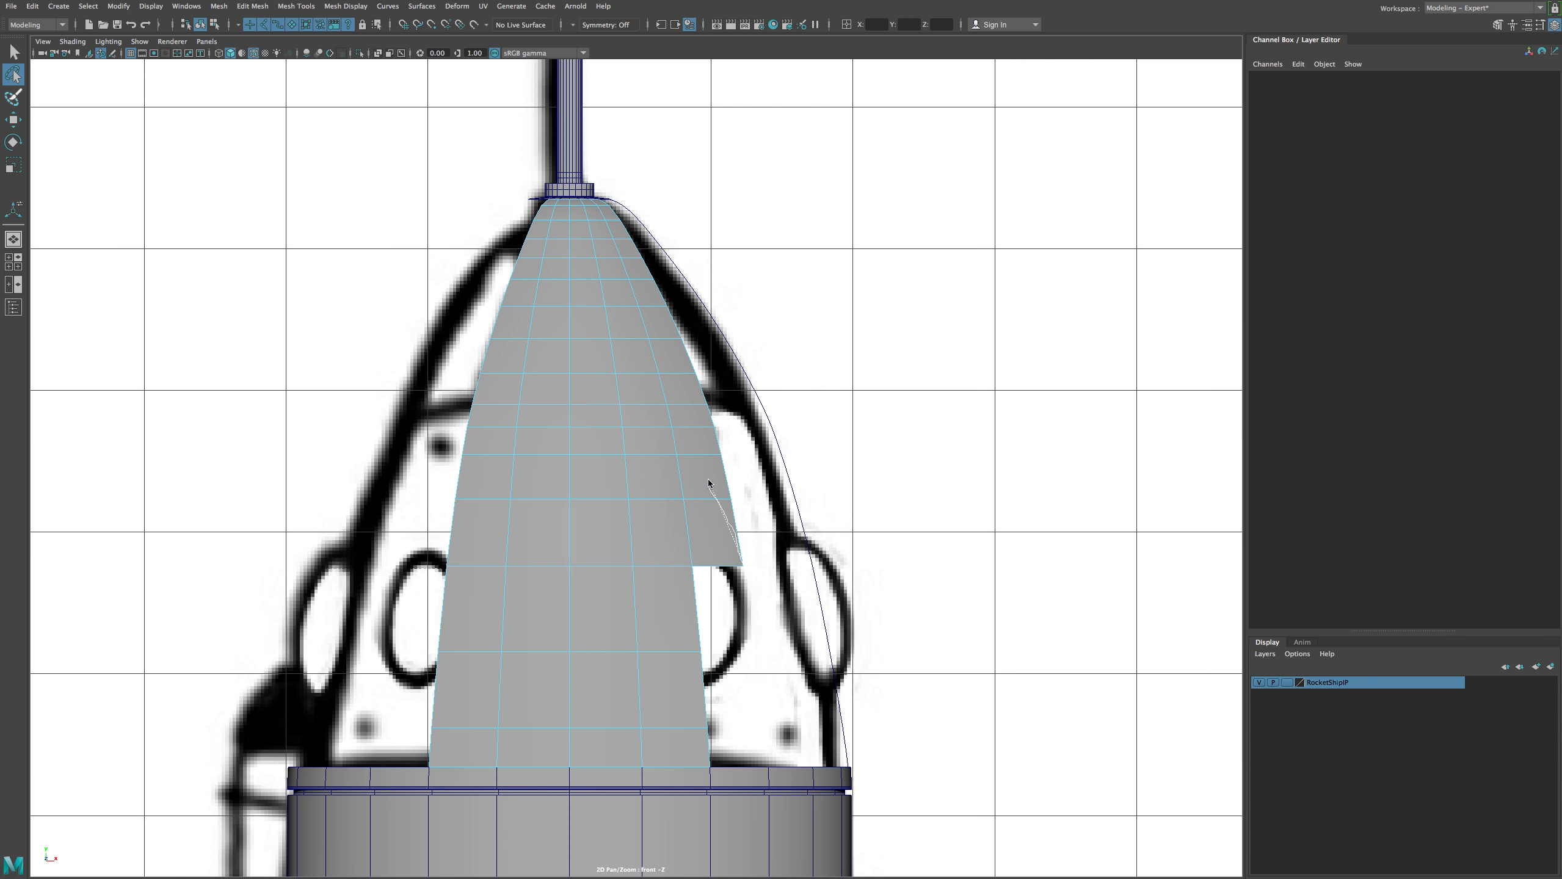
Delete the outer faces still overhanging the middle of the nose cone's right side, above the narrowed base.
{"action": "mouse_move", "coordinate": [707, 484]}
{"action": "left_mouse_down"}
{"action": "mouse_move", "coordinate": [697, 375]}
{"action": "mouse_move", "coordinate": [797, 400]}
{"action": "left_mouse_up"}
{"action": "key", "text": "Delete"}
{"action": "key", "text": "w"}
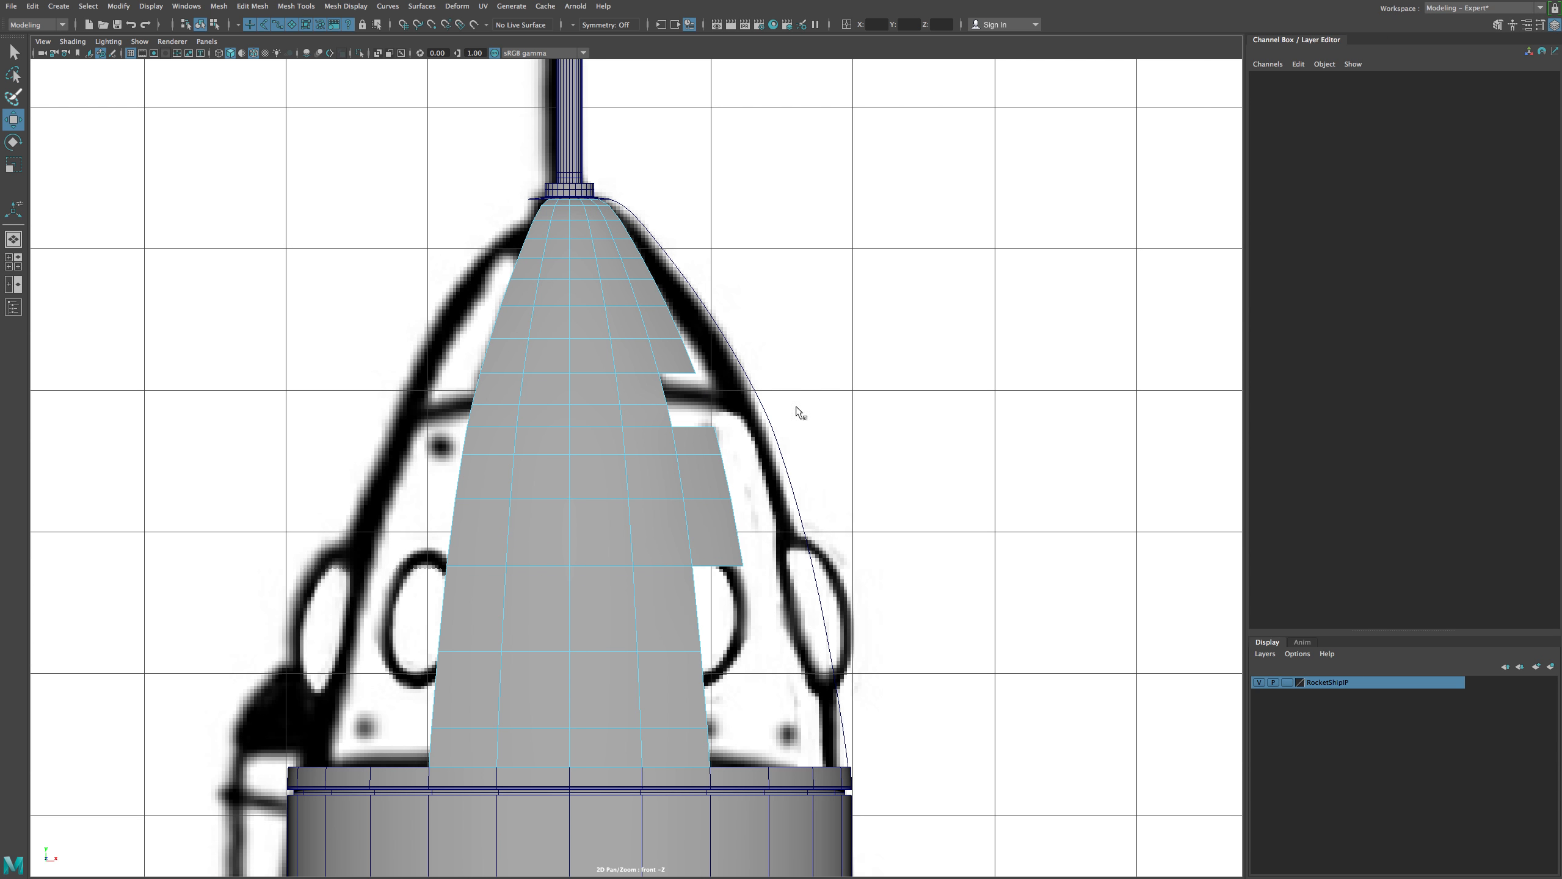
{"action": "left_click_drag", "start_coordinate": [714, 426], "coordinate": [797, 547]}
{"action": "key", "text": "Delete"}
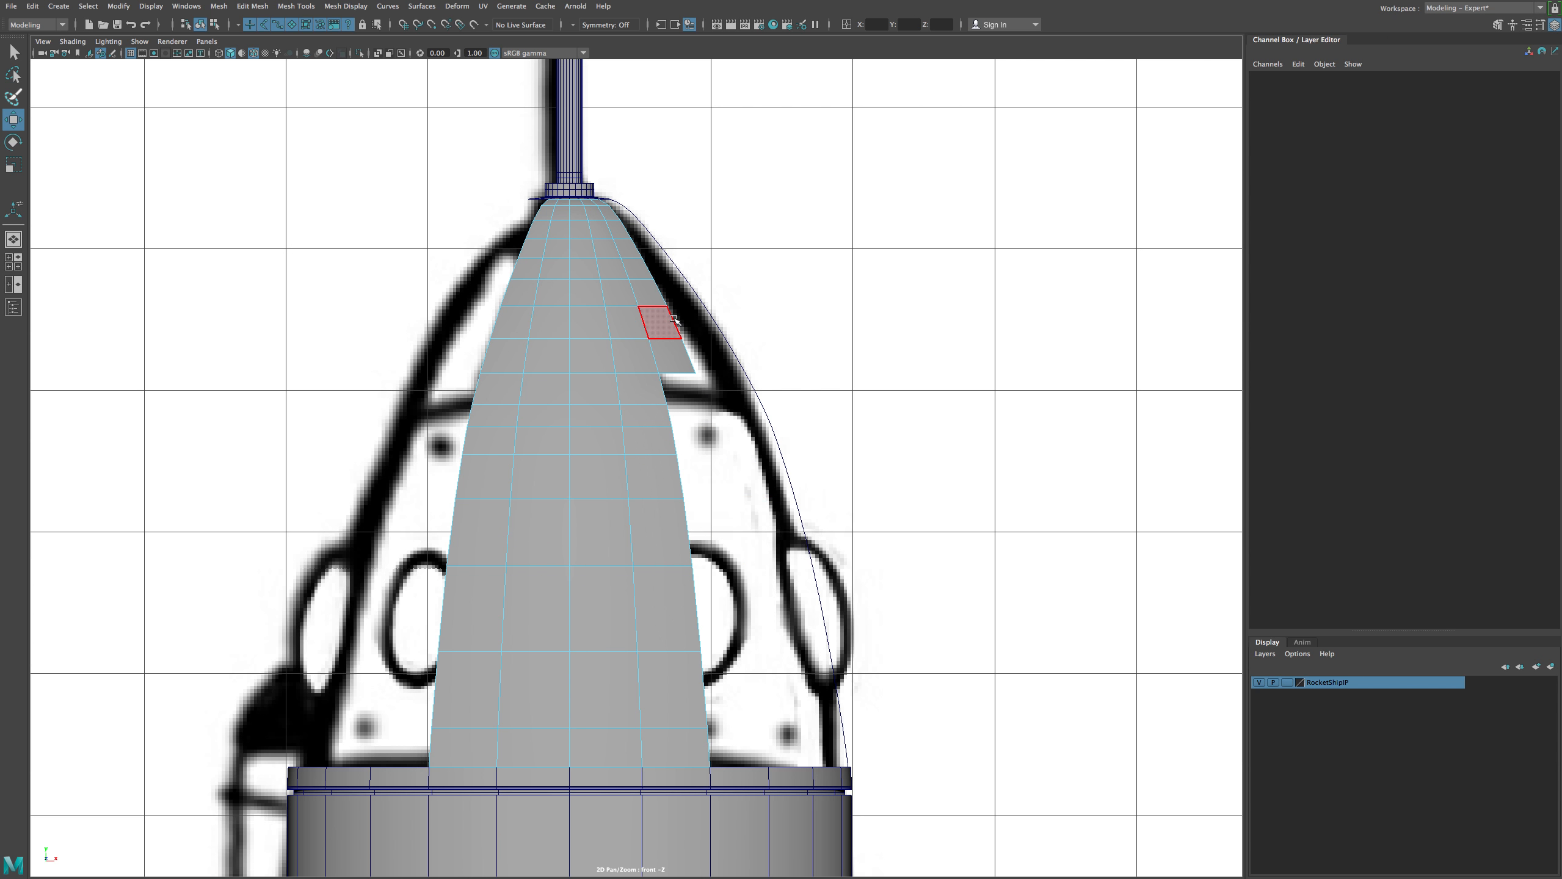
Delete the last outer faces on the nose cone's upper right side, one after another up to its tip.
{"action": "left_click_drag", "start_coordinate": [674, 318], "coordinate": [685, 339]}
{"action": "key", "text": "Delete"}
{"action": "left_click_drag", "start_coordinate": [658, 282], "coordinate": [638, 236]}
{"action": "key", "text": "Delete"}
{"action": "key", "text": "Delete"}
{"action": "key", "text": "Delete"}
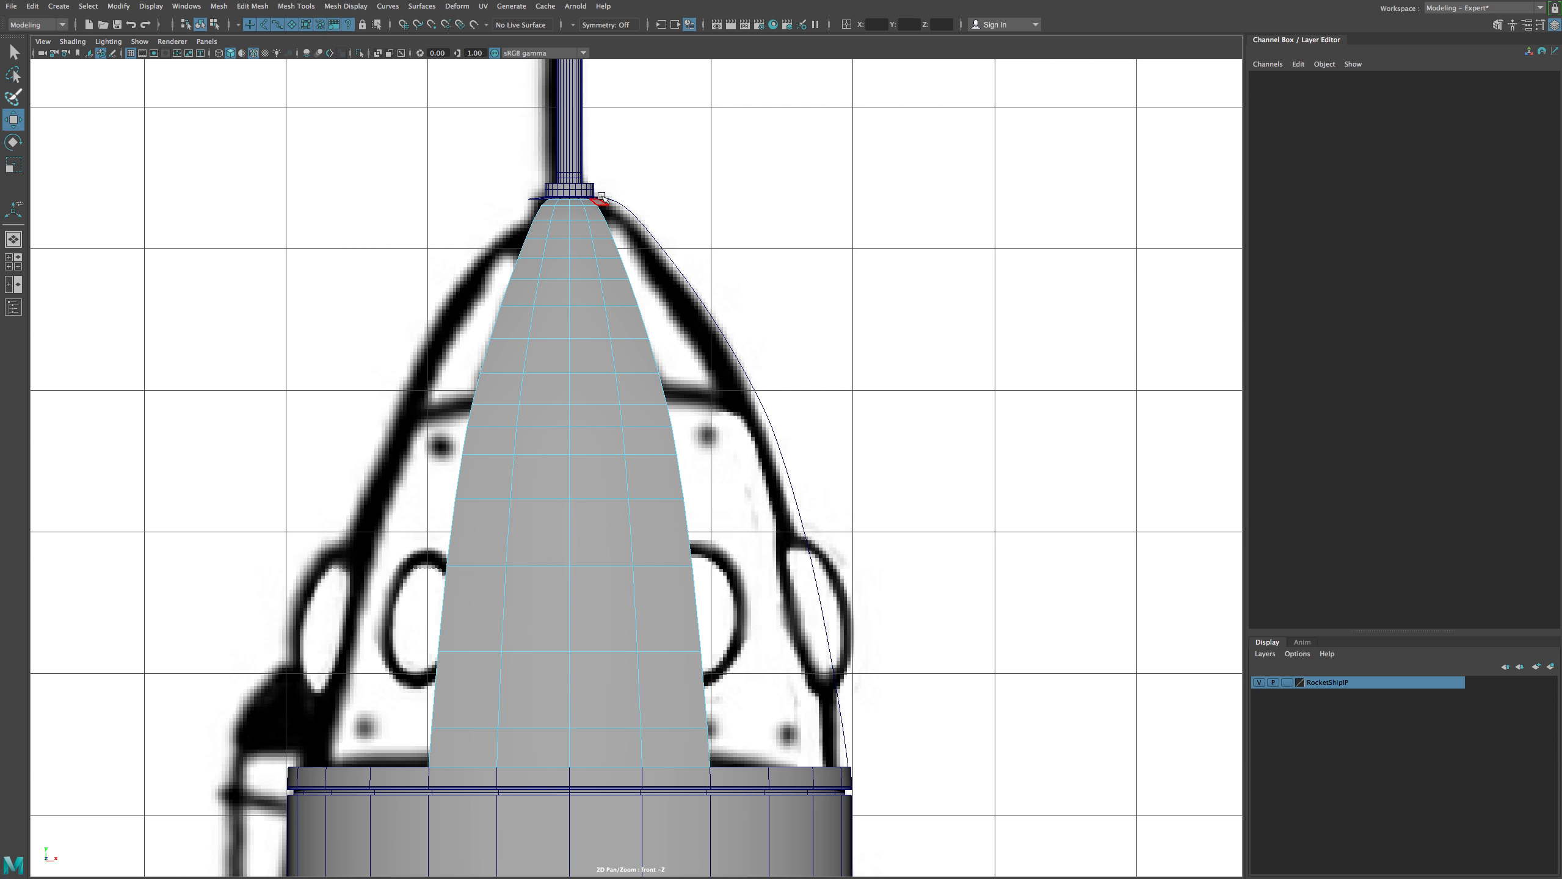
{"action": "left_click", "coordinate": [602, 198]}
{"action": "key", "text": "Delete"}
Examine the trimmed nose cone strip in the perspective view and return to an enlarged front view.
{"action": "key", "text": "space"}
{"action": "left_click_drag", "start_coordinate": [928, 295], "coordinate": [890, 287], "text": "alt"}
{"action": "scroll", "coordinate": [963, 255], "scroll_direction": "up", "scroll_amount": 3}
{"action": "middle_click_drag", "start_coordinate": [967, 191], "coordinate": [956, 262], "text": "alt"}
{"action": "left_click_drag", "start_coordinate": [957, 262], "coordinate": [1020, 374], "text": "alt"}
{"action": "key", "text": "Delete"}
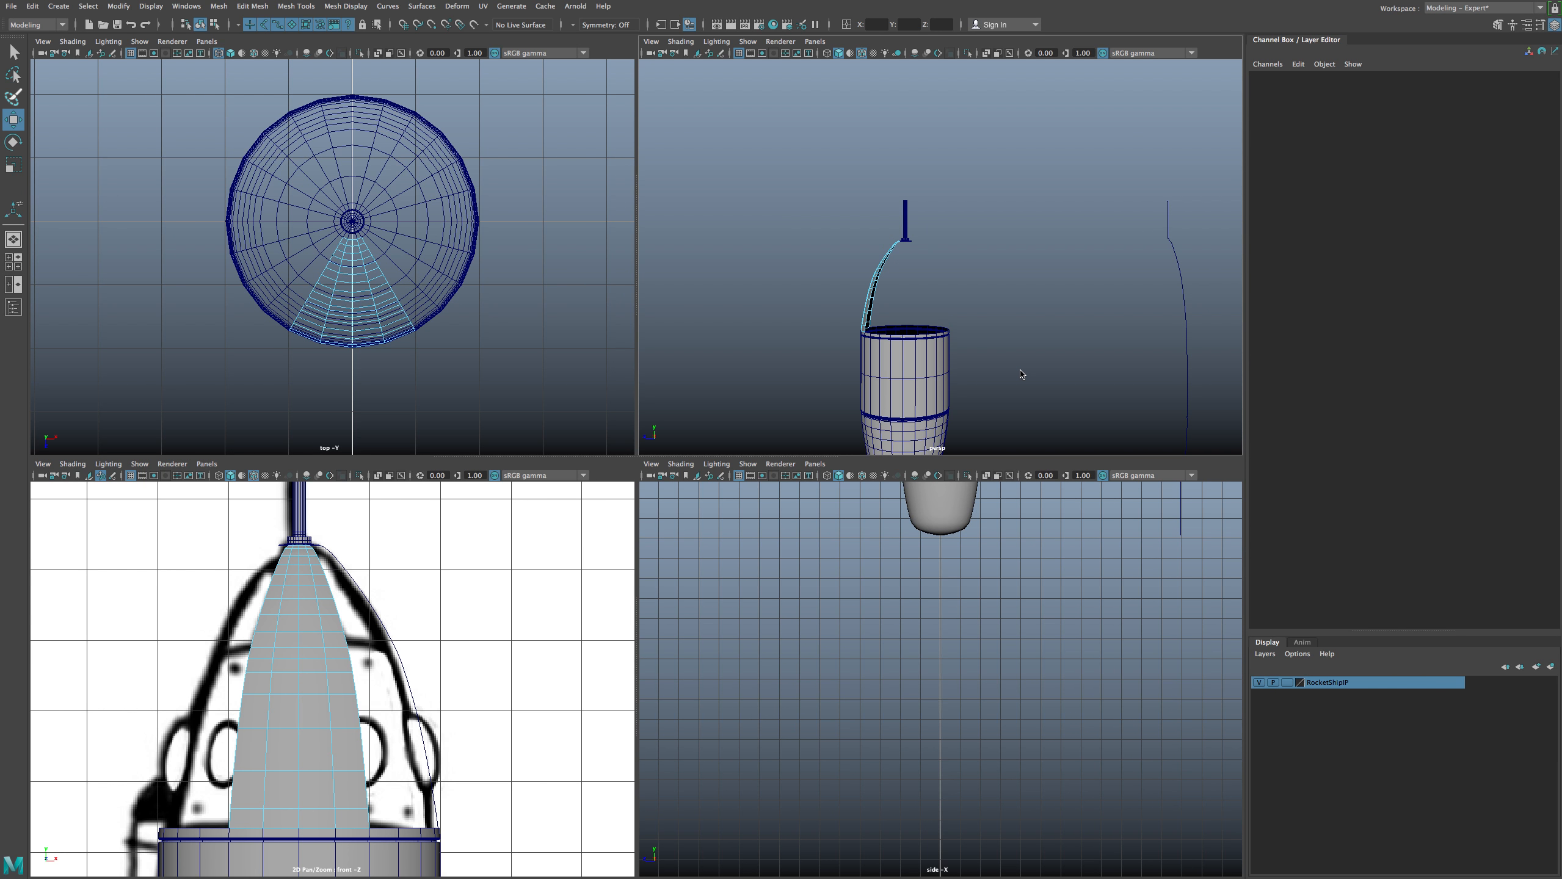
{"action": "key", "text": "space"}
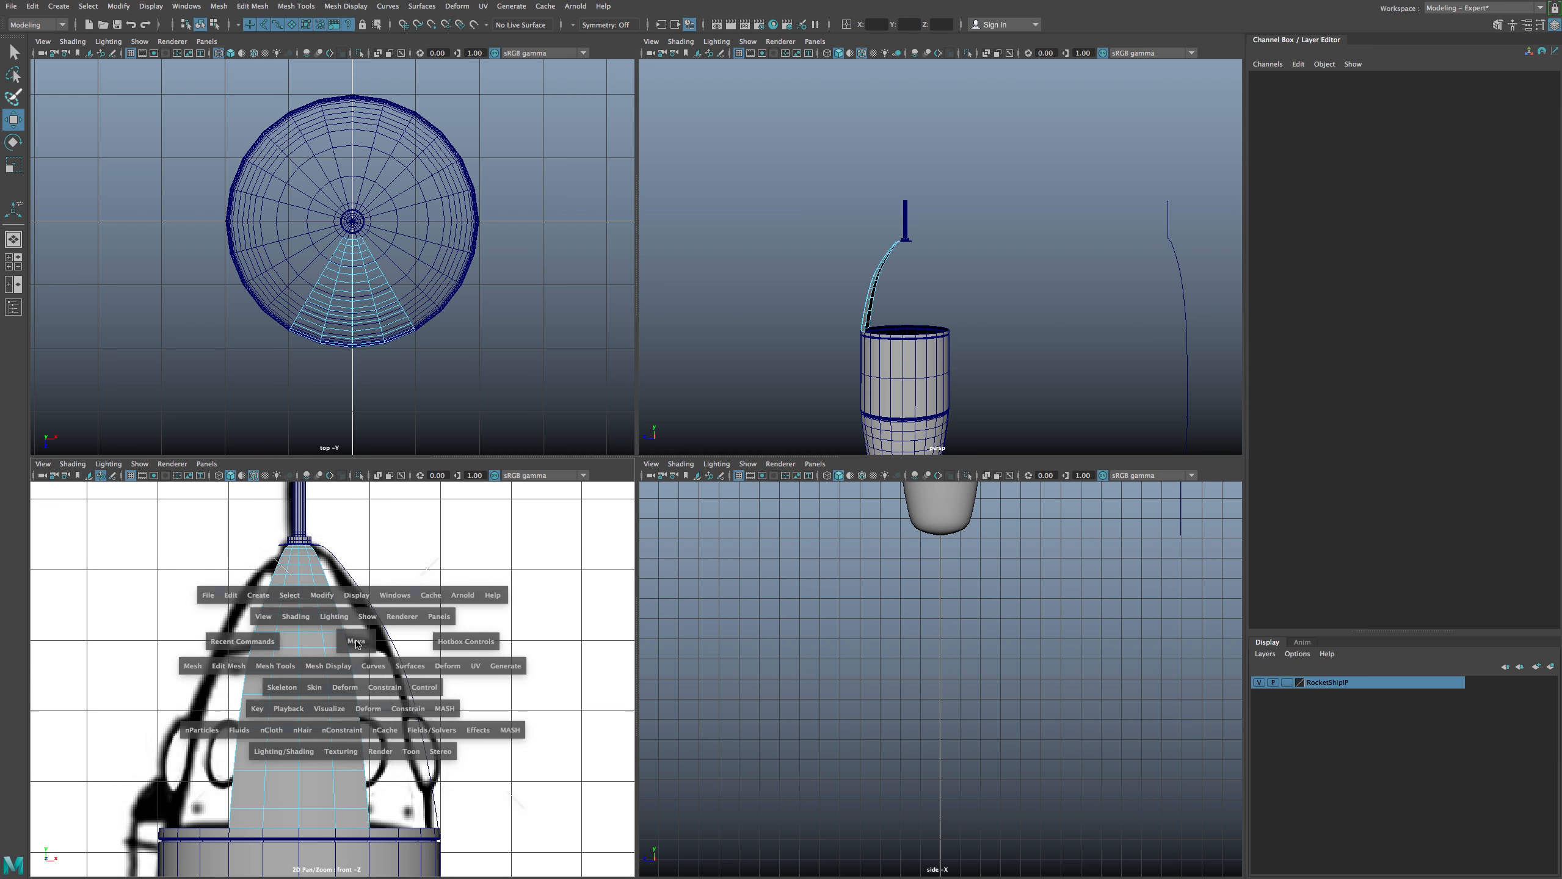
{"action": "middle_click_drag", "start_coordinate": [537, 568], "coordinate": [573, 485], "text": "alt"}
{"action": "scroll", "coordinate": [568, 474], "scroll_direction": "up", "scroll_amount": 1}
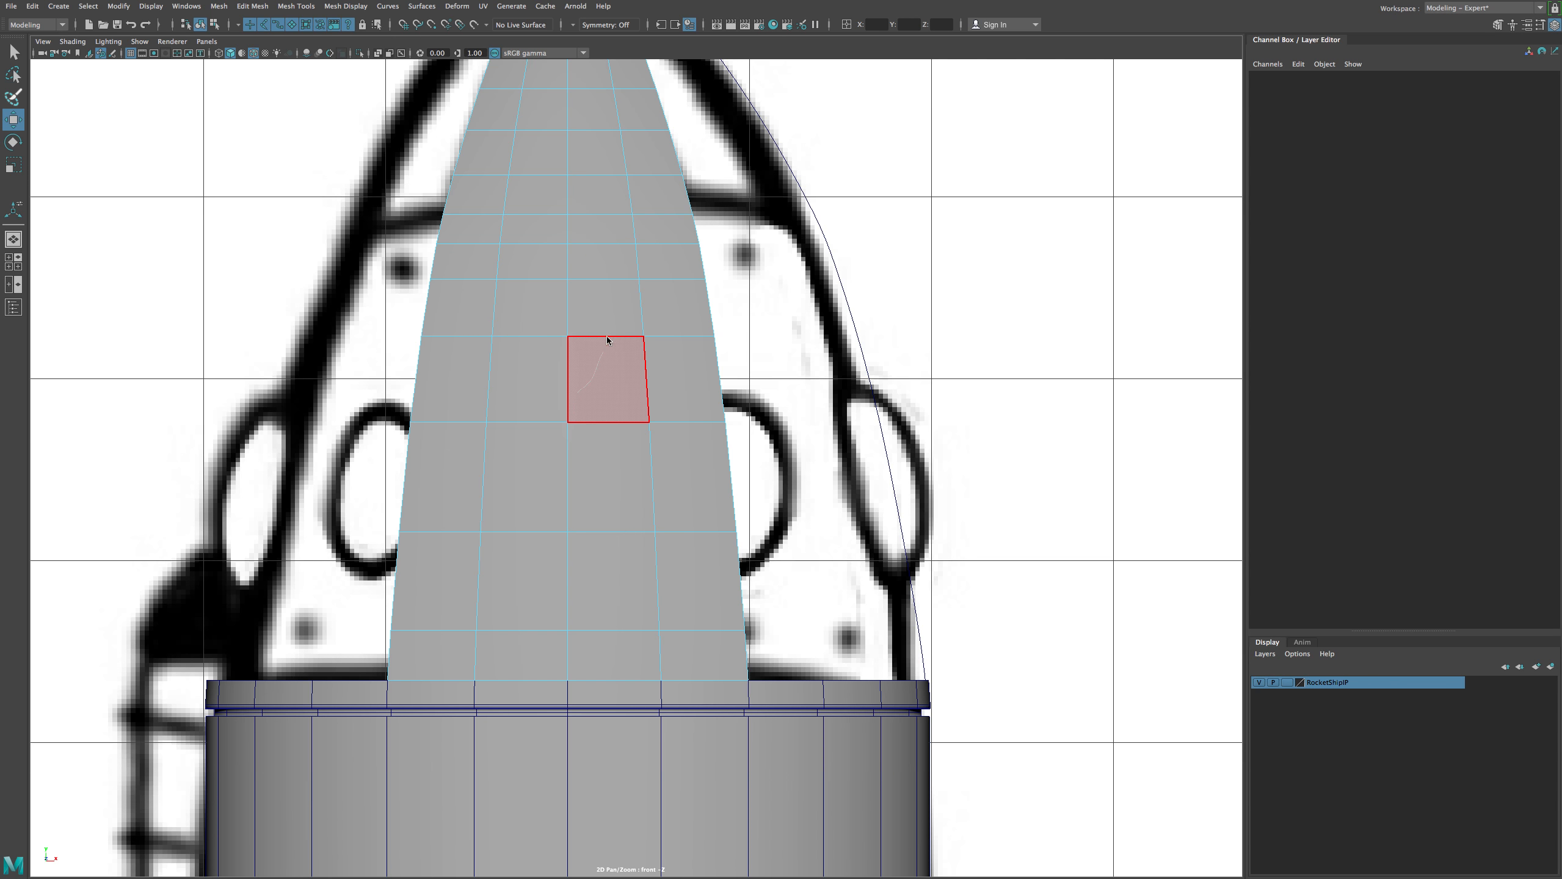
Create a polygon sphere of radius about 0.232, snap it to the strip's centre line and scale it uniformly to about 1.694.
{"action": "right_click_drag", "start_coordinate": [607, 340], "coordinate": [635, 369]}
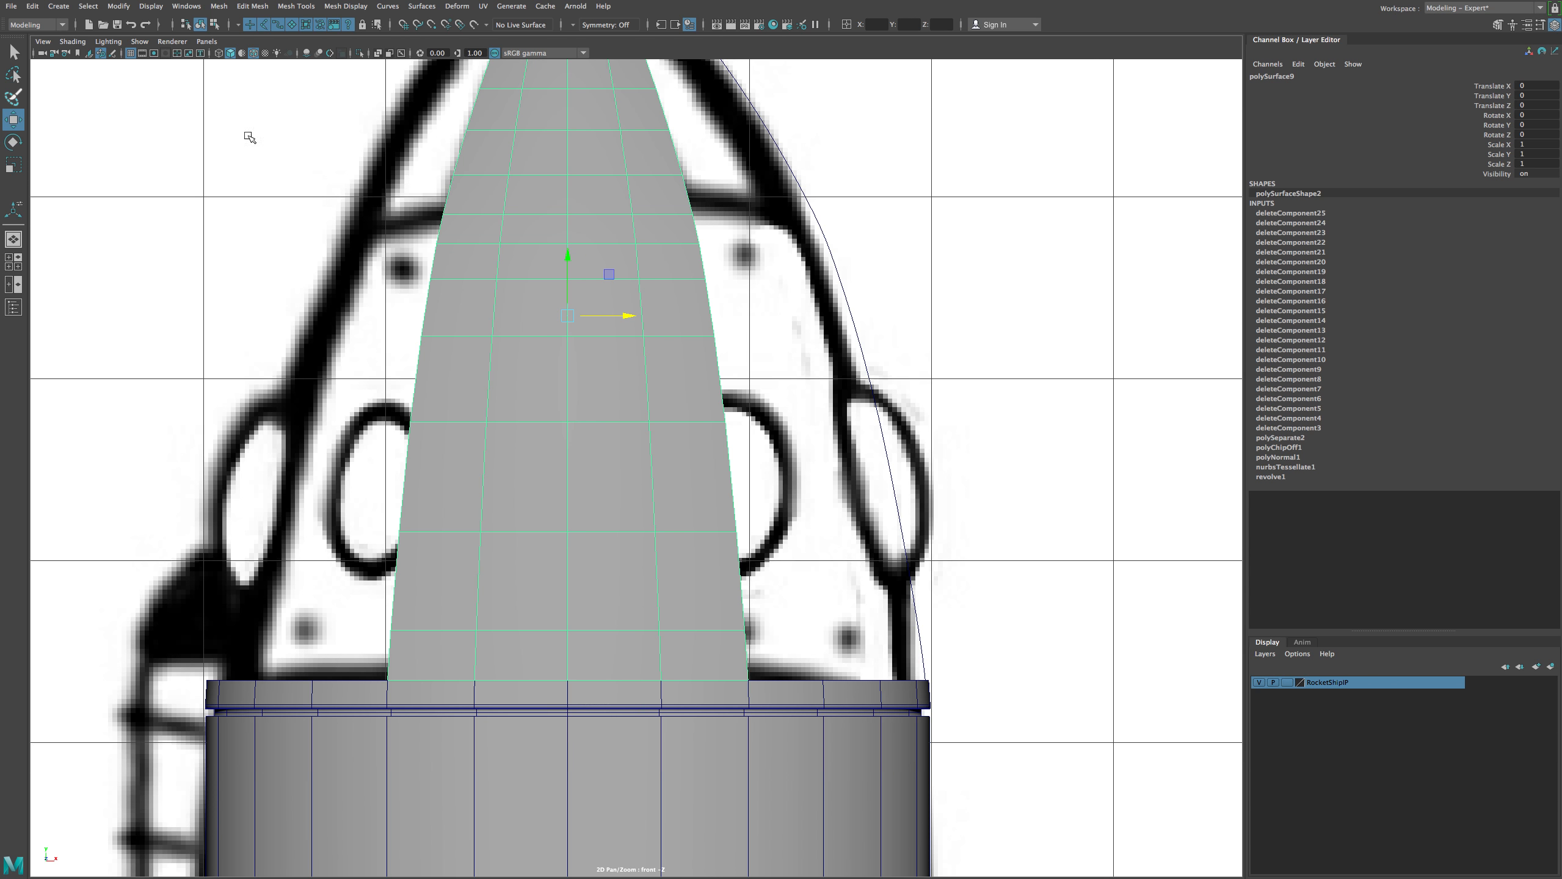
{"action": "left_click", "coordinate": [59, 6]}
{"action": "mouse_move", "coordinate": [97, 53]}
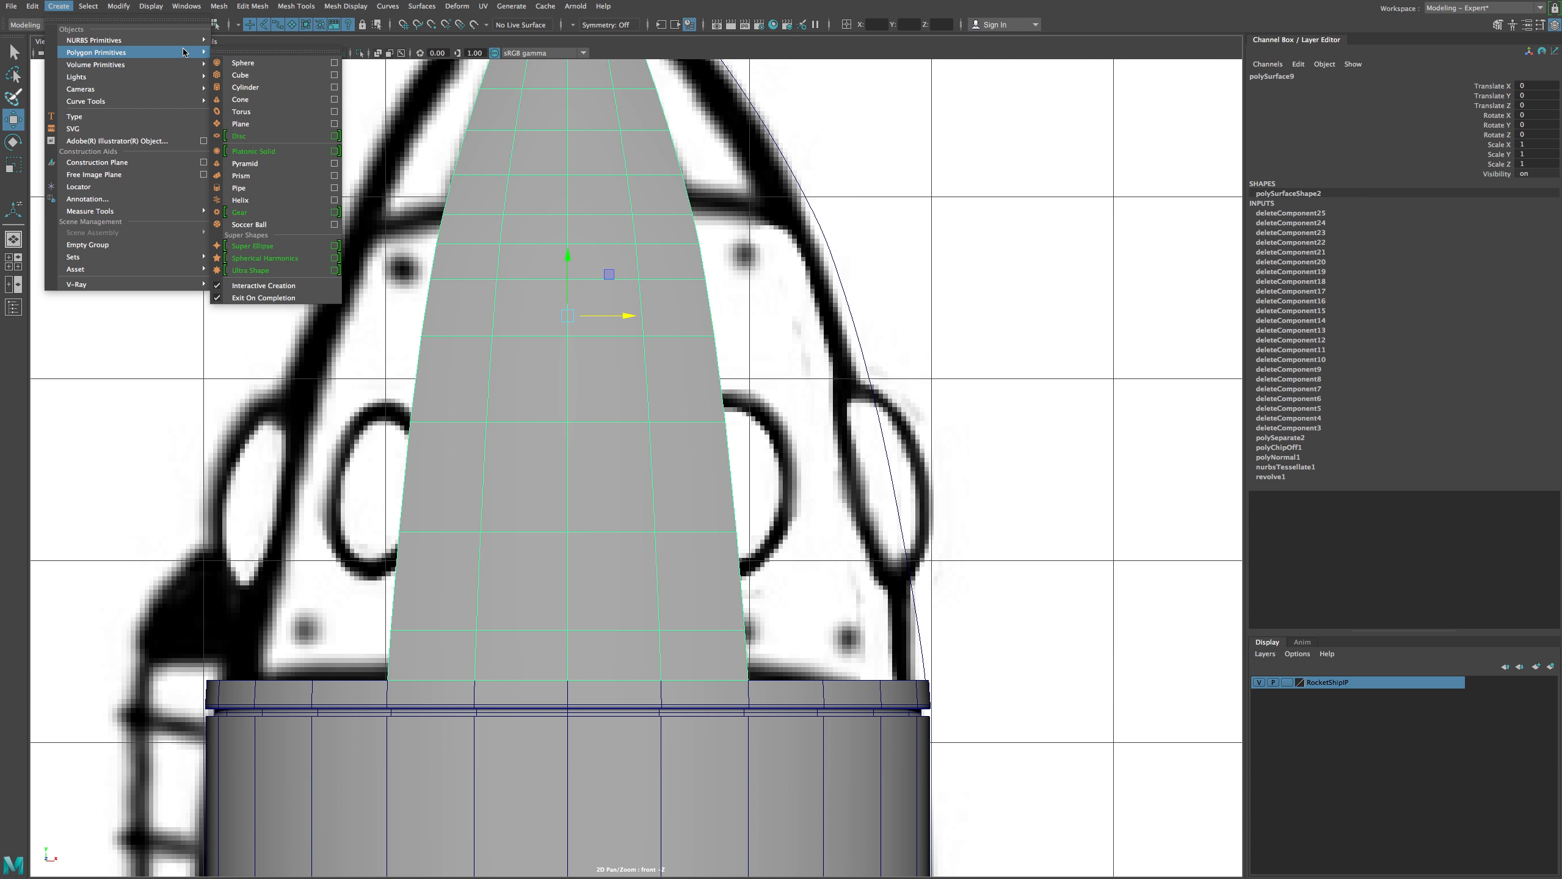
{"action": "left_click", "coordinate": [244, 63]}
{"action": "left_click_drag", "start_coordinate": [566, 425], "coordinate": [619, 430]}
{"action": "key", "text": "v"}
{"action": "key", "text": "r"}
{"action": "key", "text": "w"}
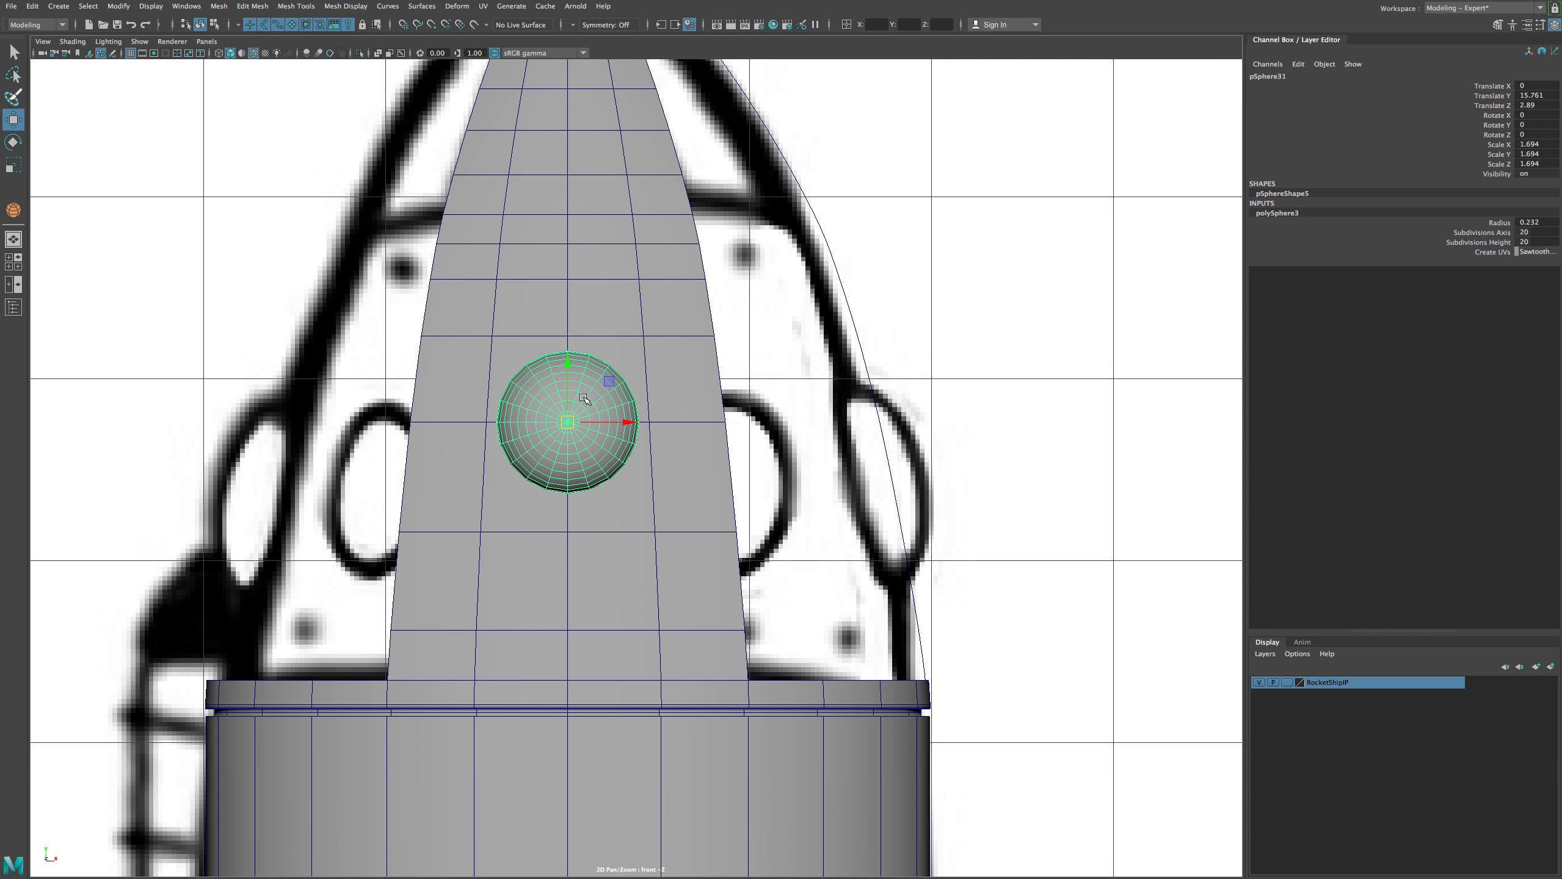
Snap the sphere onto the next lower centre vertex and raise it to Translate Y 15.419, matching the sketch's round window.
{"action": "left_click_drag", "start_coordinate": [573, 366], "coordinate": [573, 461]}
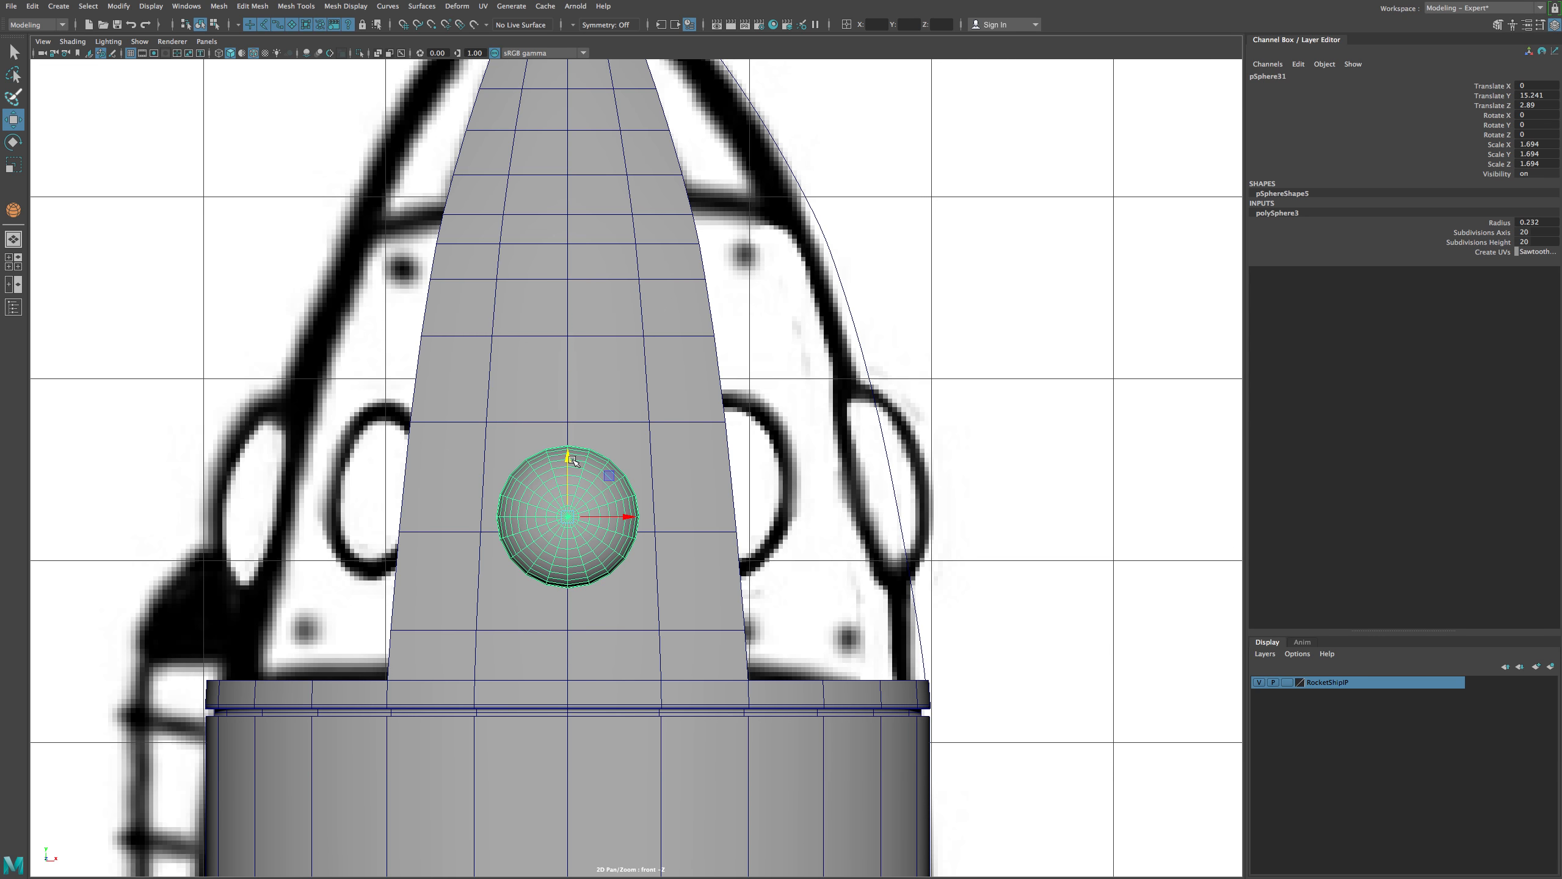
{"action": "left_click_drag", "start_coordinate": [567, 519], "coordinate": [568, 533]}
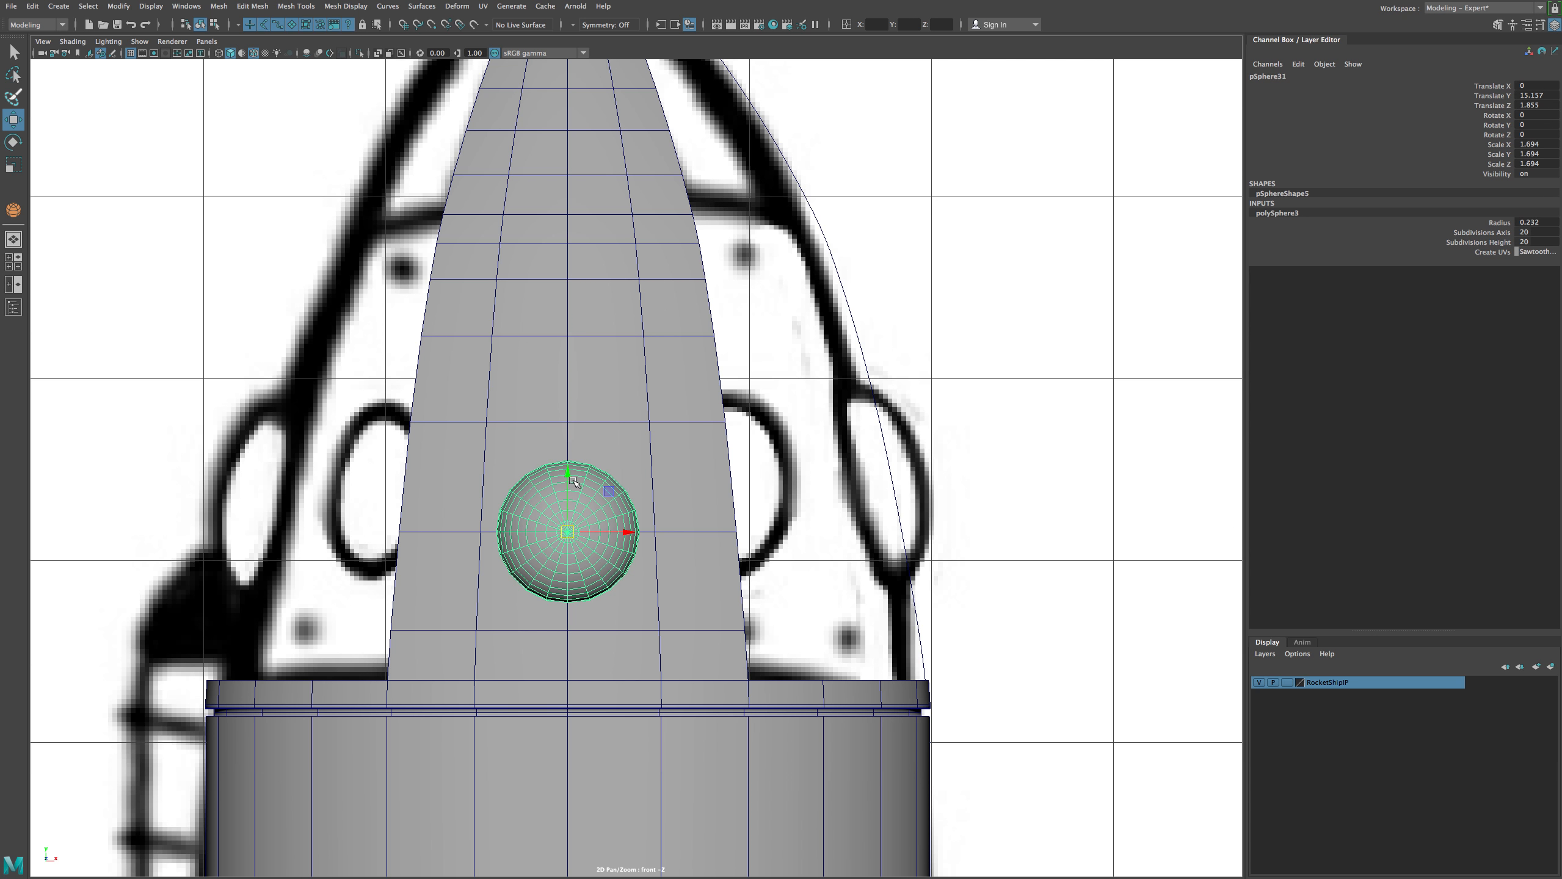
{"action": "left_click_drag", "start_coordinate": [569, 487], "coordinate": [569, 424]}
{"action": "key", "text": "4"}
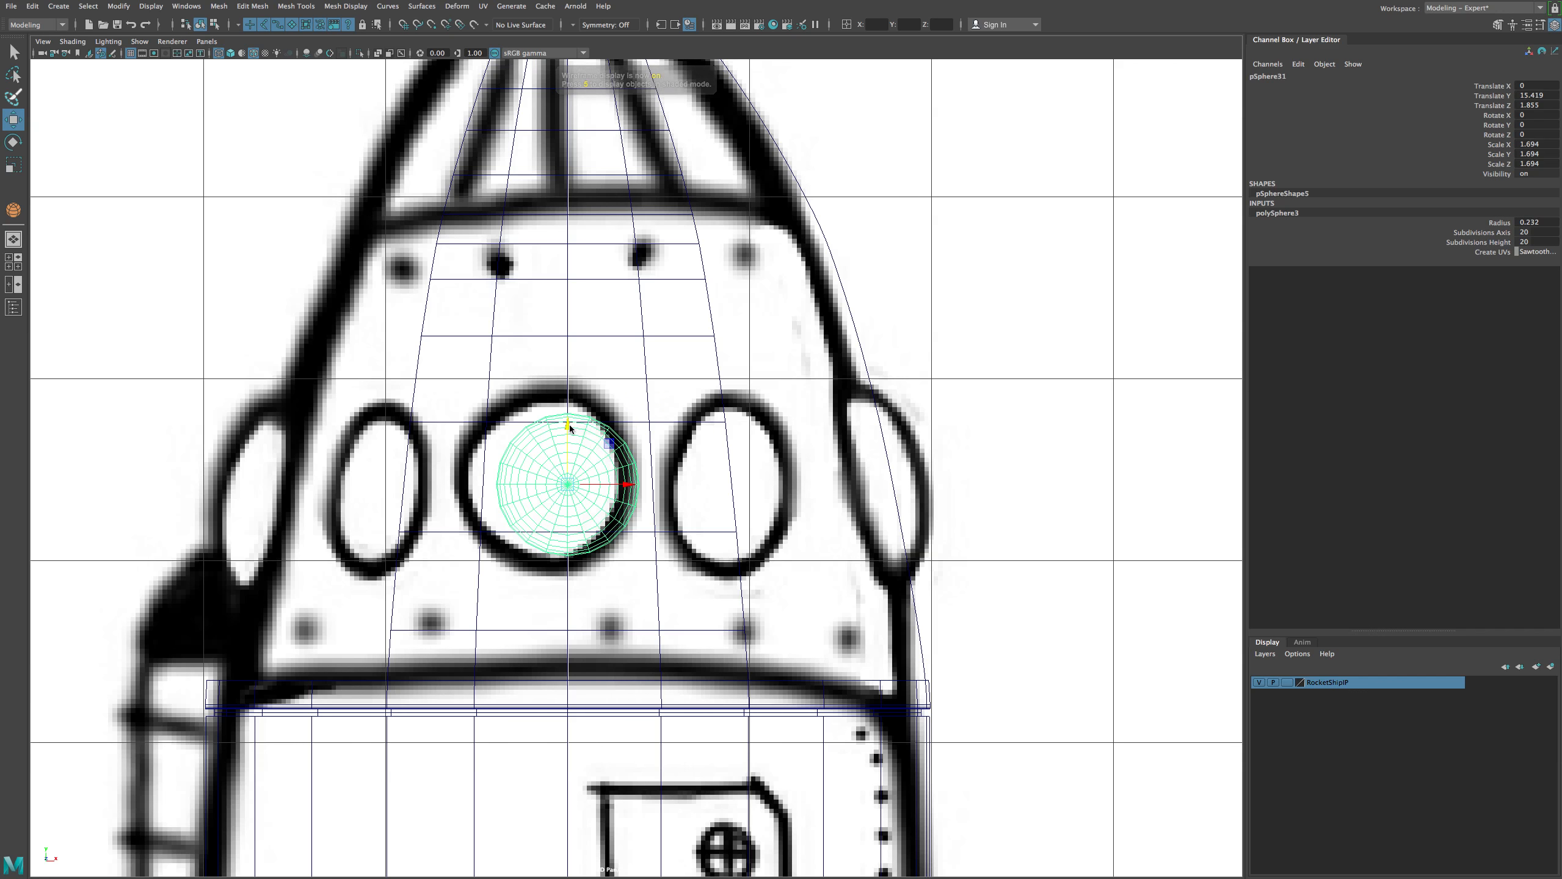
{"action": "key", "text": "5"}
Try to raise the edge row above the sphere and narrow it to the nose cone's contour, and undo the edits.
{"action": "left_click", "coordinate": [656, 425]}
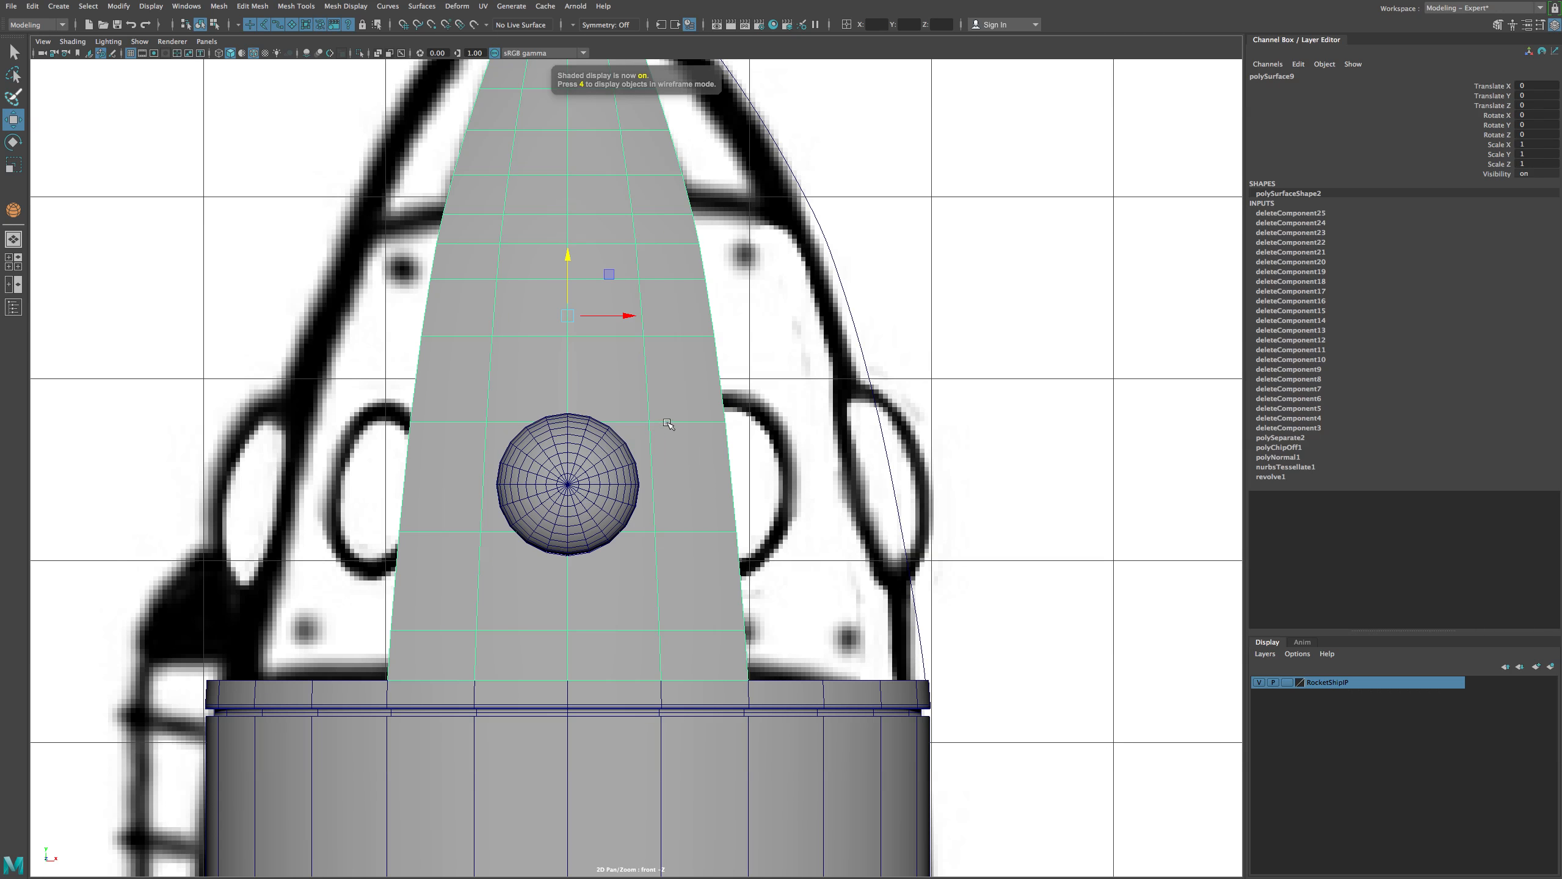
{"action": "right_click_drag", "start_coordinate": [662, 422], "coordinate": [659, 388]}
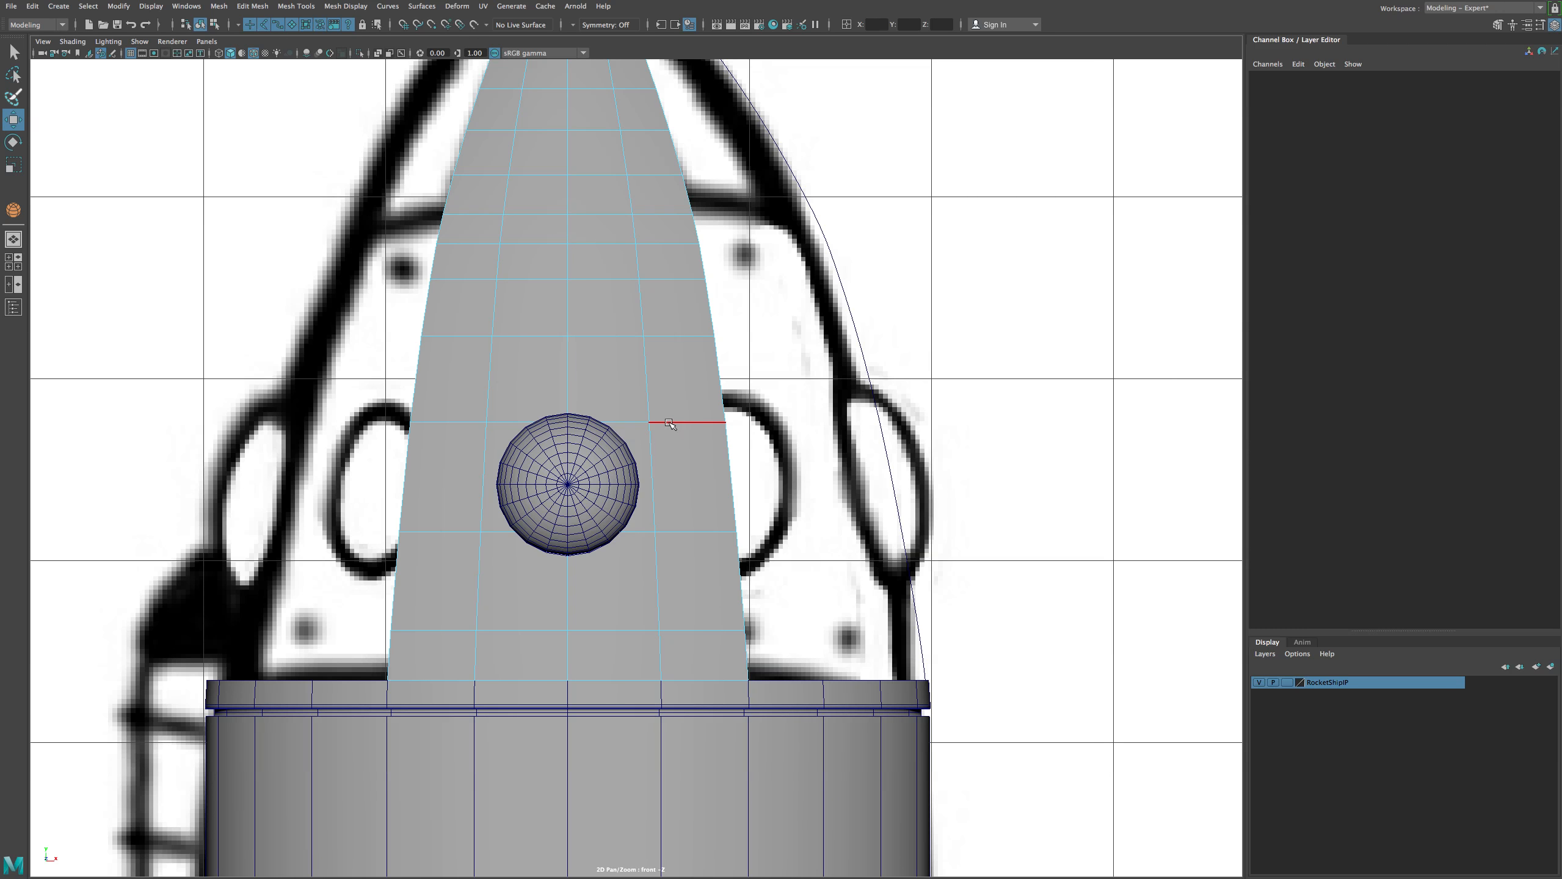
{"action": "left_click", "coordinate": [670, 424]}
{"action": "left_click_drag", "start_coordinate": [570, 369], "coordinate": [573, 338]}
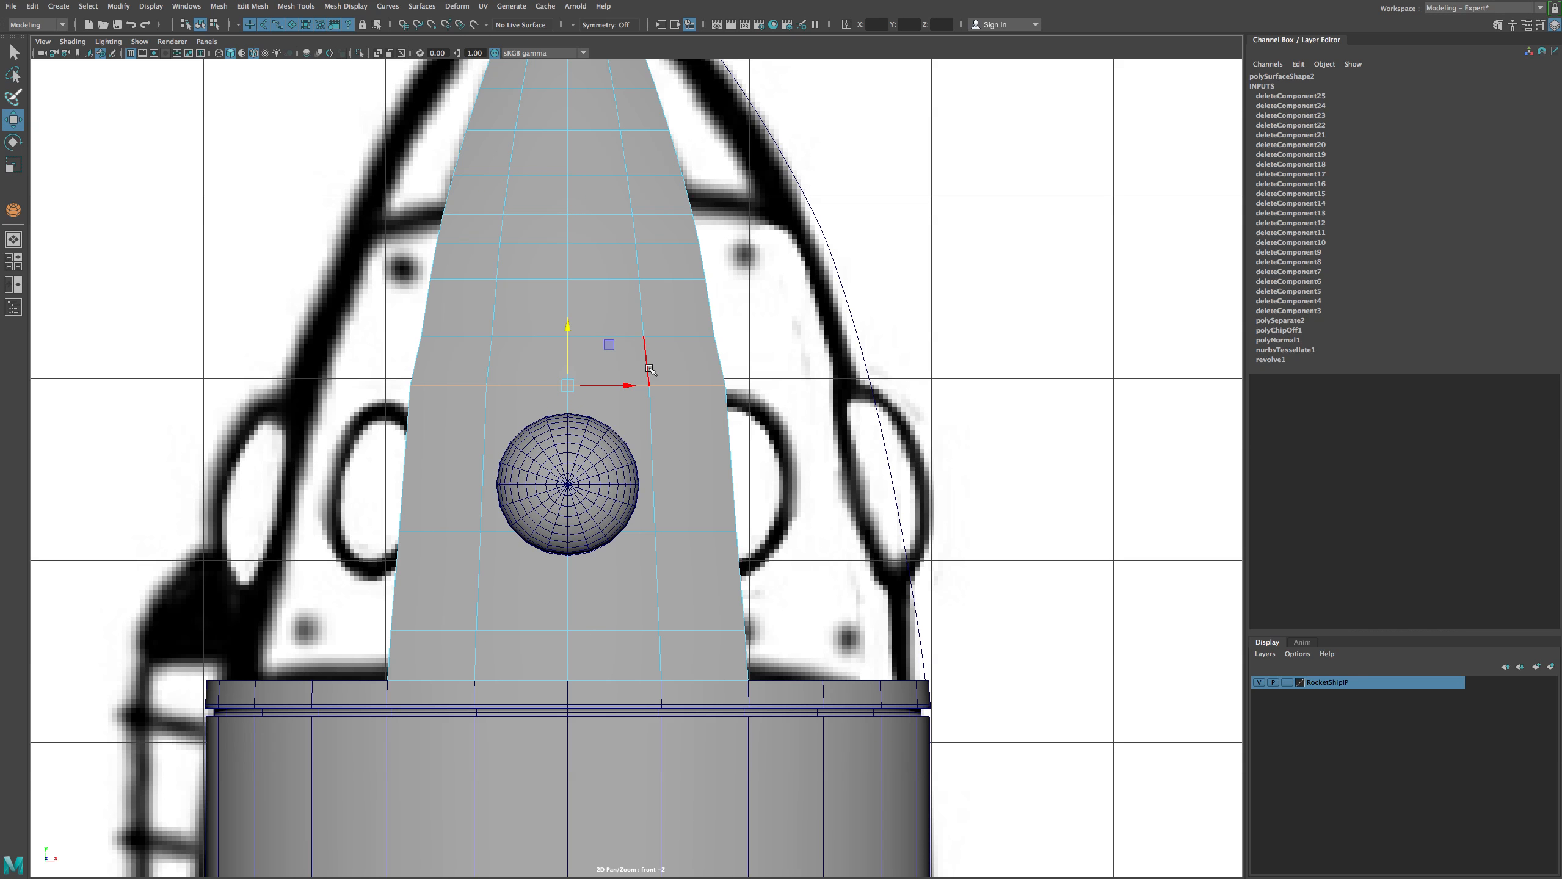
{"action": "key", "text": "r"}
{"action": "left_click_drag", "start_coordinate": [635, 386], "coordinate": [624, 386]}
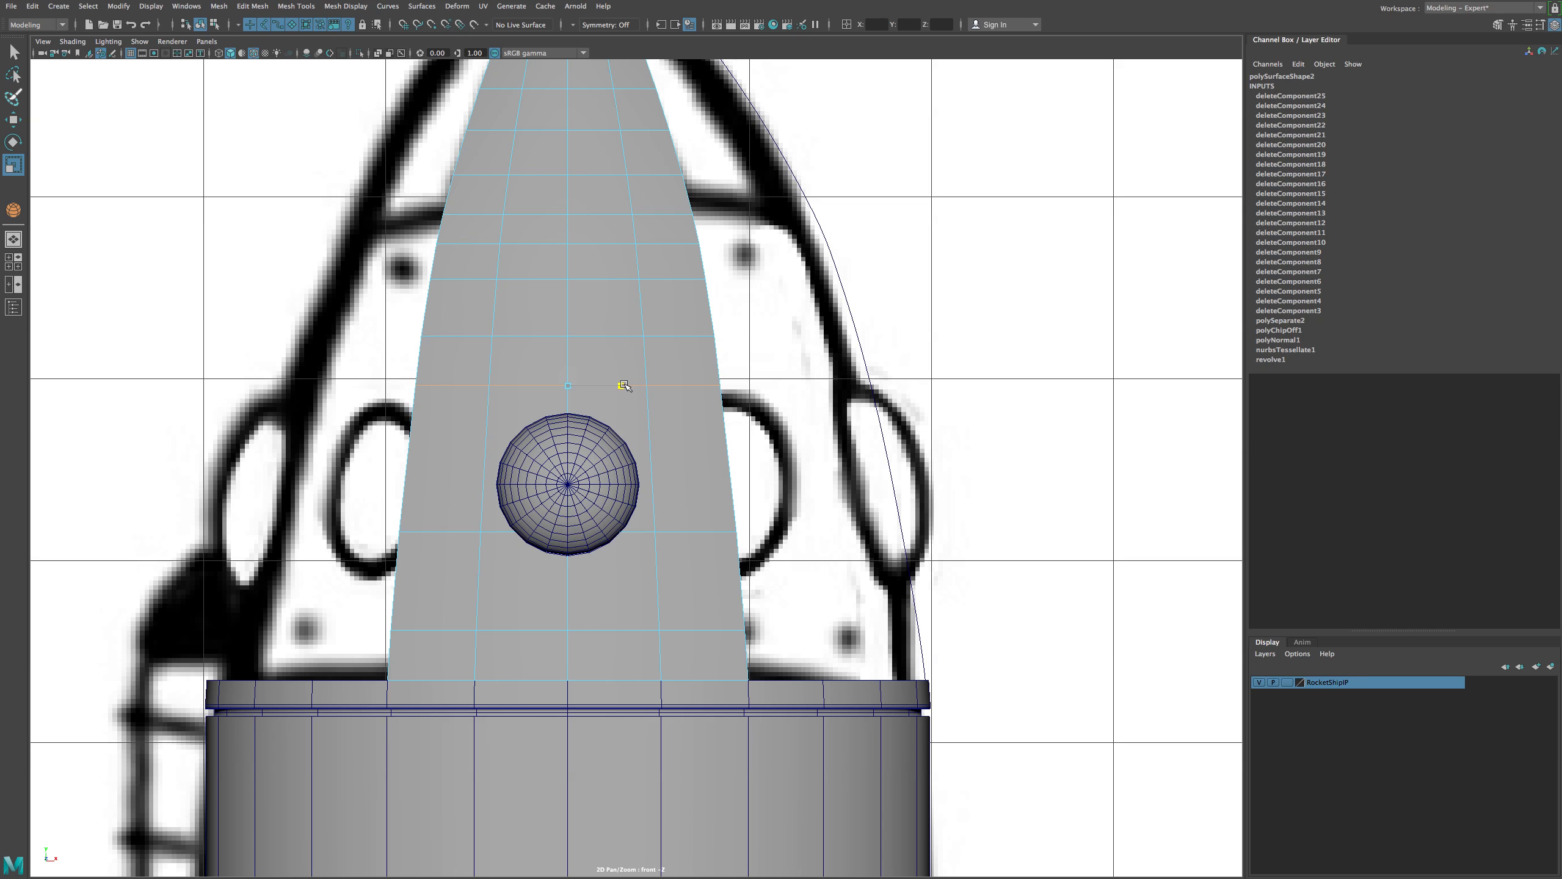
{"action": "key", "text": "ctrl+z"}
{"action": "key", "text": "ctrl+z"}
{"action": "key", "text": "ctrl+z"}
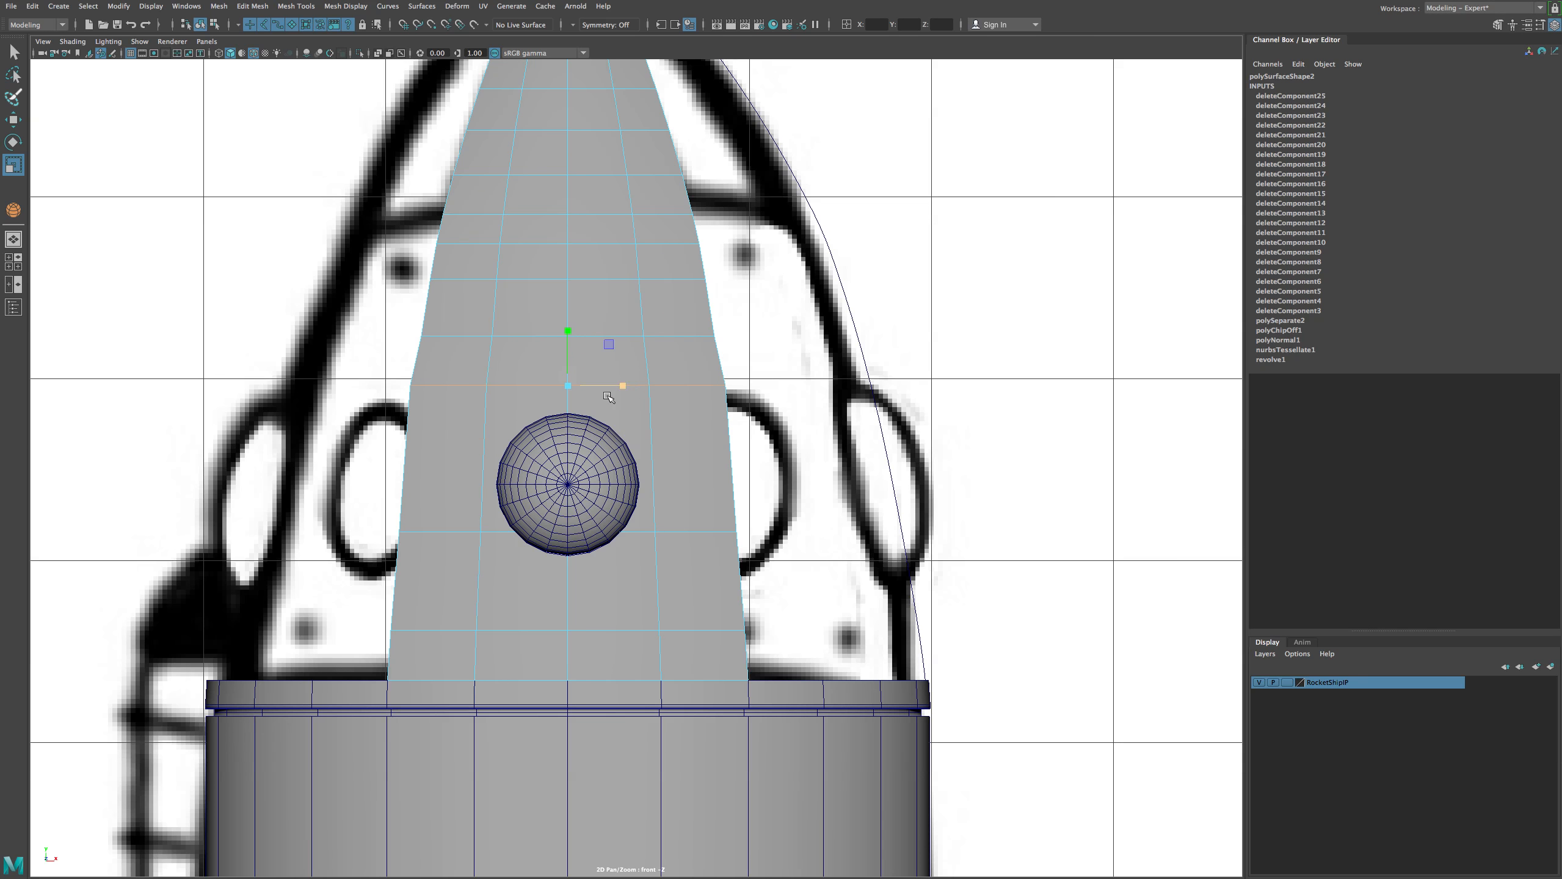
Scale the sphere uniformly to 1.703 and snap it down to the lower centre vertex at Translate Y 15.157.
{"action": "right_click_drag", "start_coordinate": [570, 465], "coordinate": [618, 445]}
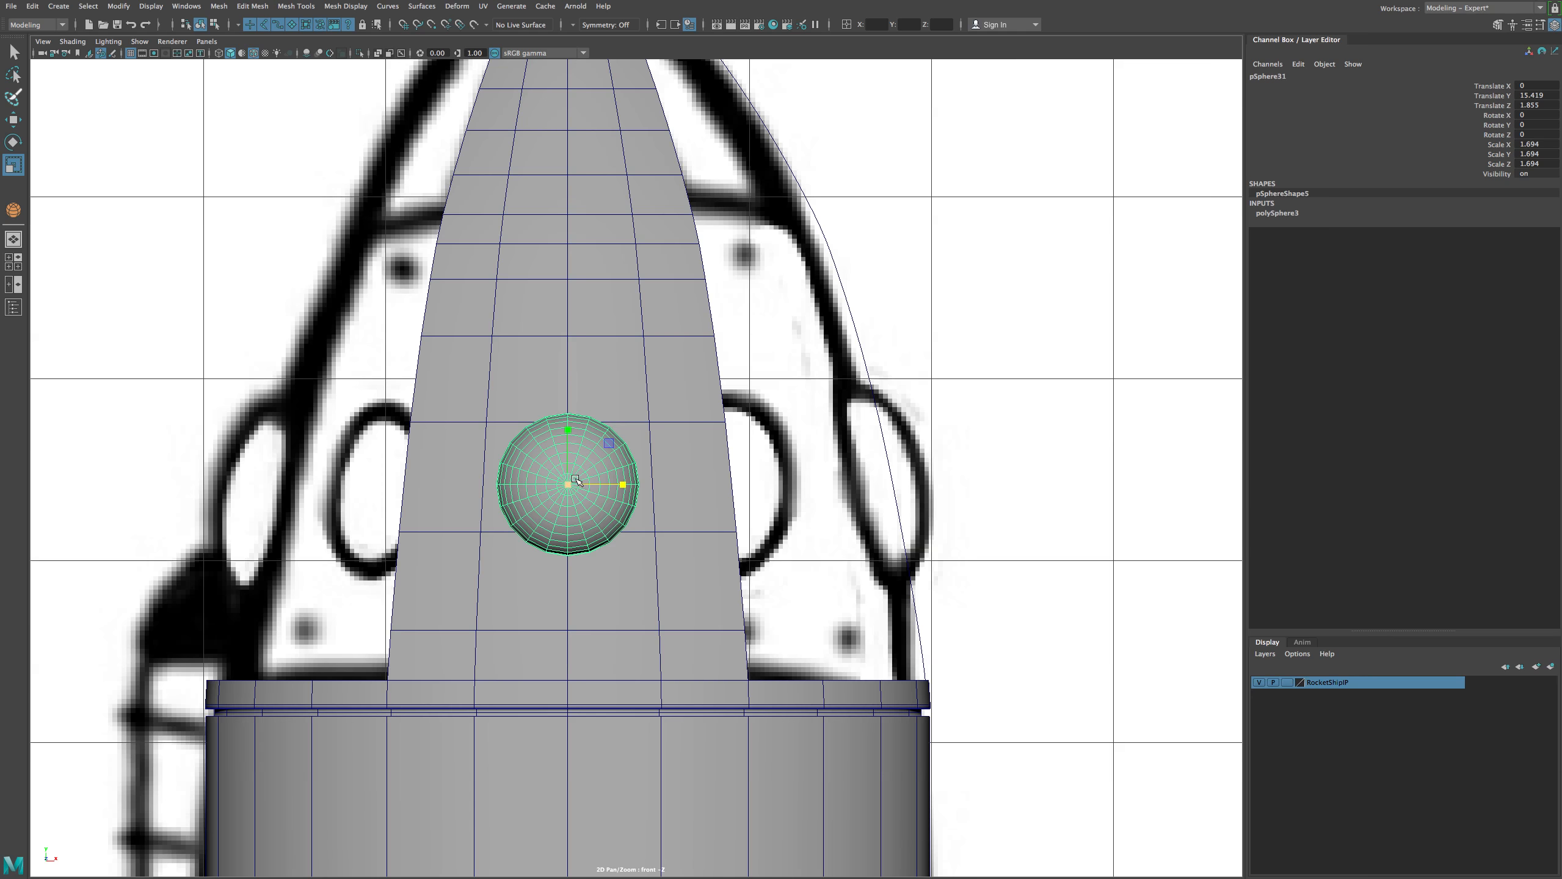
{"action": "left_click_drag", "start_coordinate": [565, 481], "coordinate": [567, 479]}
{"action": "key", "text": "w"}
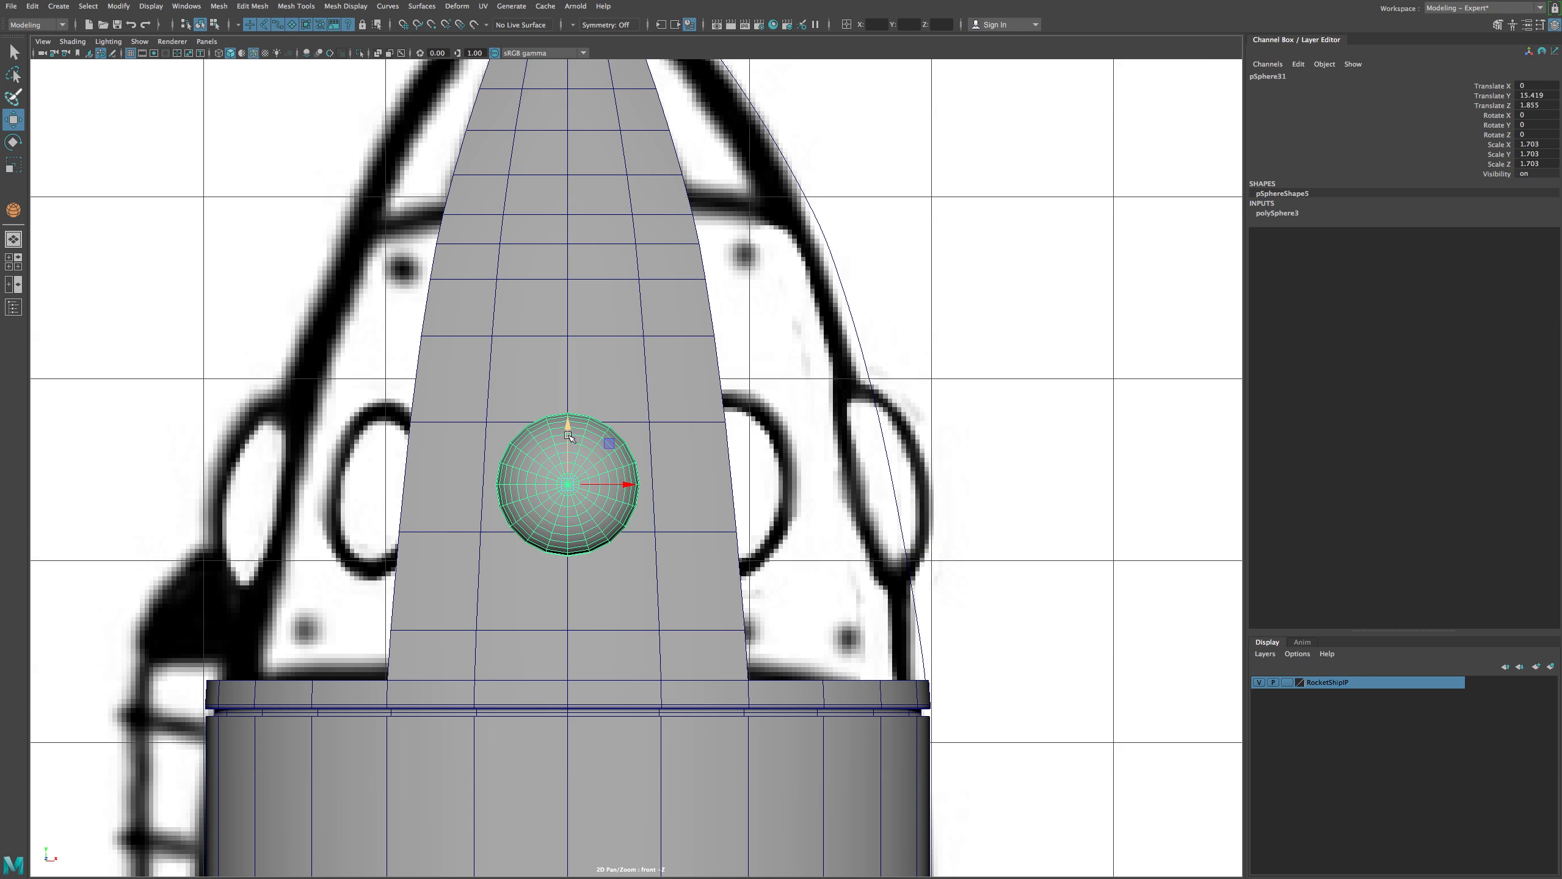
{"action": "left_click_drag", "start_coordinate": [568, 425], "coordinate": [576, 480]}
{"action": "scroll", "coordinate": [576, 479], "scroll_direction": "up", "scroll_amount": 5}
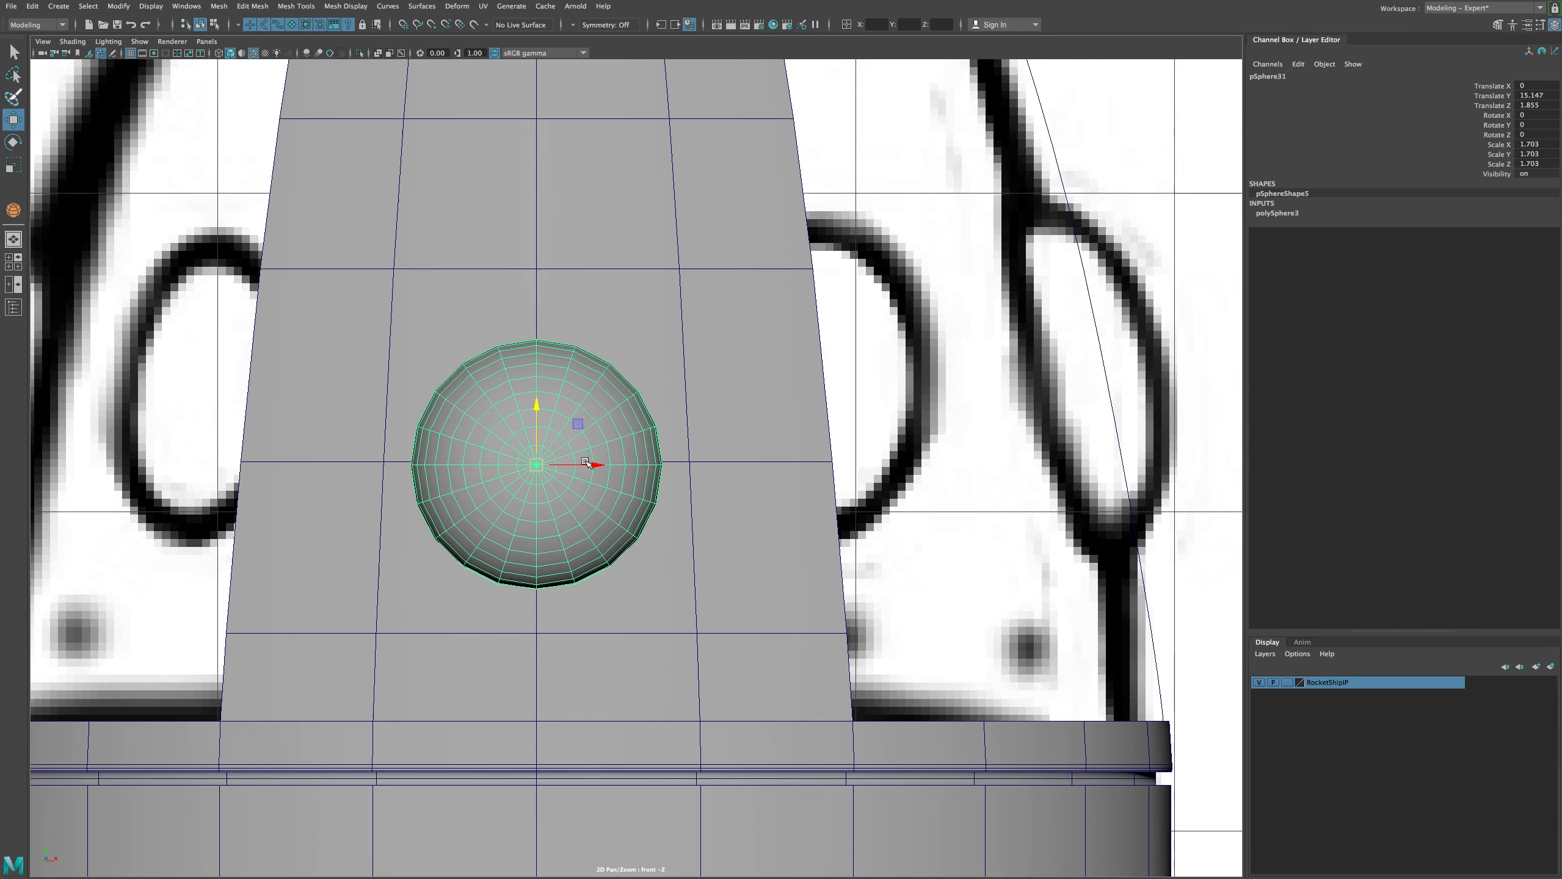
{"action": "scroll", "coordinate": [653, 447], "scroll_direction": "up", "scroll_amount": 3}
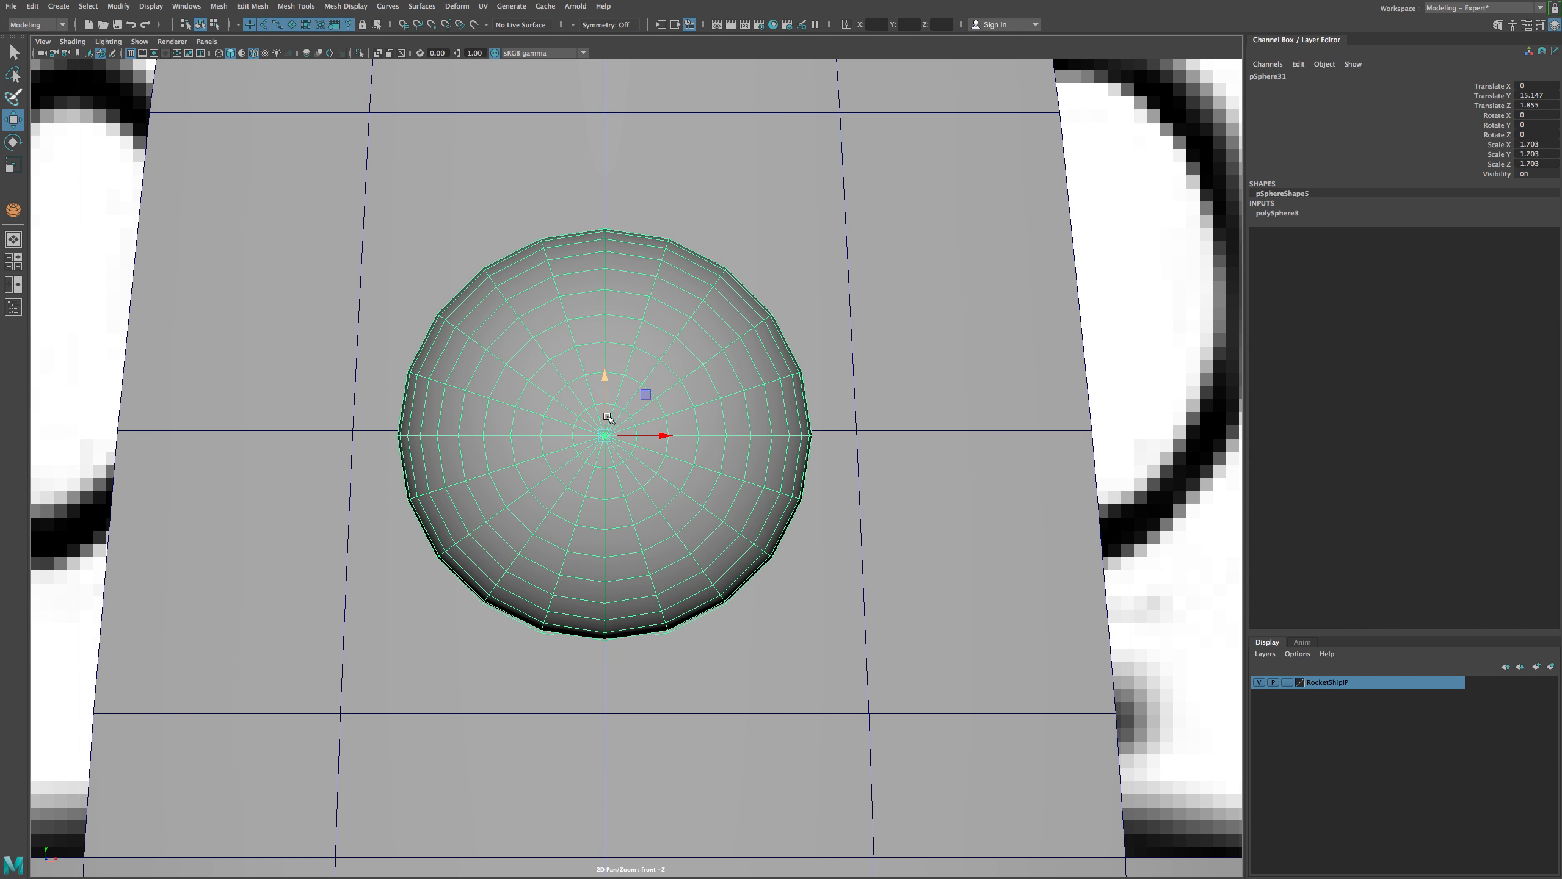
{"action": "key", "text": "v"}
{"action": "mouse_move", "coordinate": [608, 418]}
{"action": "left_mouse_down"}
{"action": "mouse_move", "coordinate": [616, 430]}
{"action": "mouse_move", "coordinate": [598, 425]}
{"action": "left_mouse_up"}
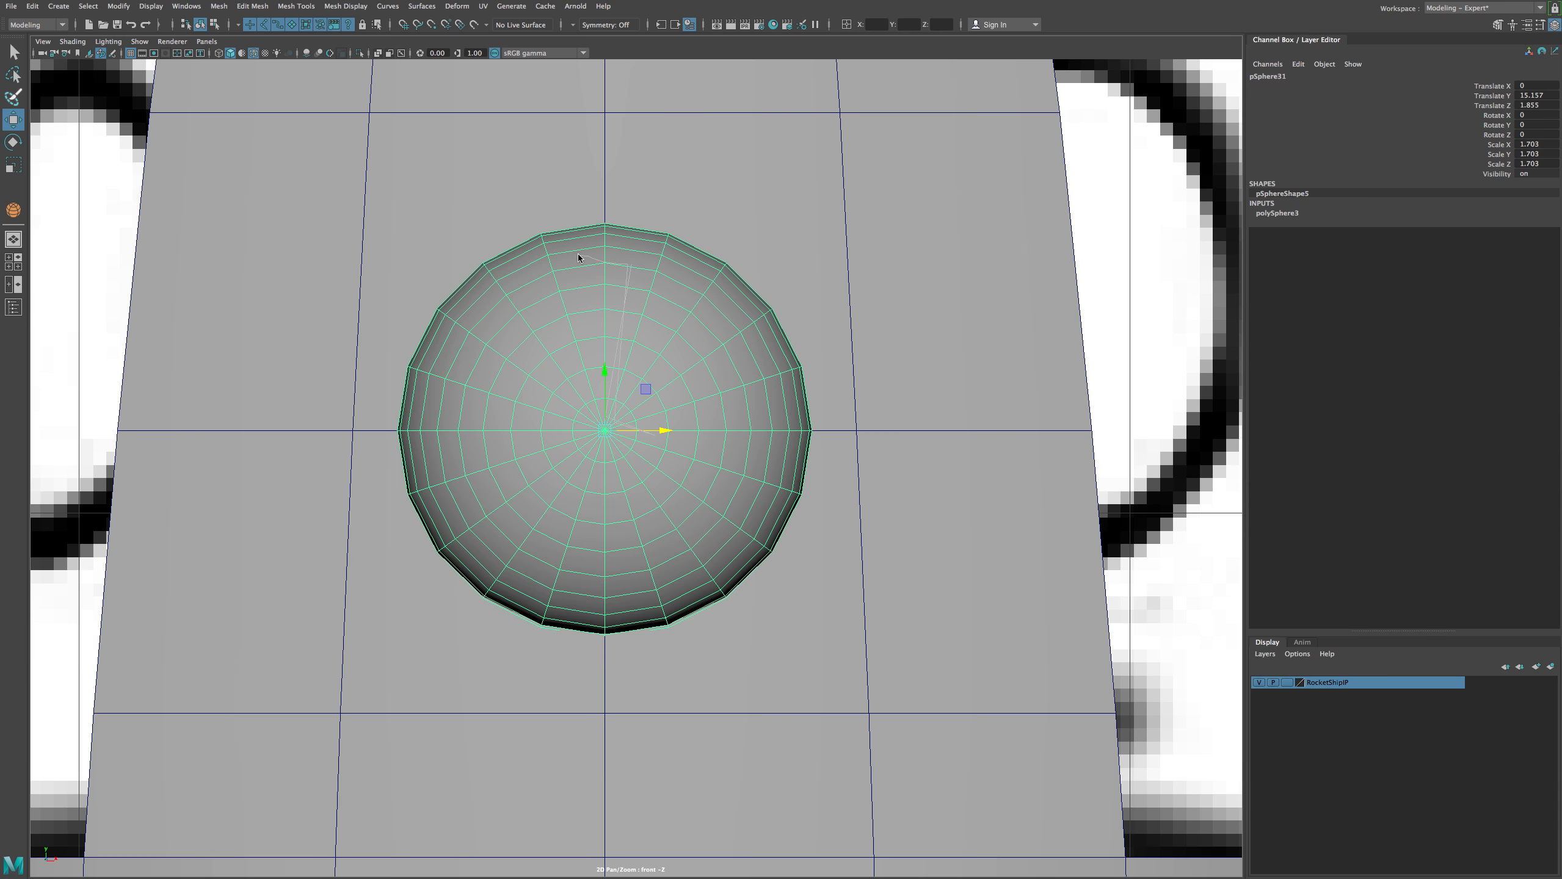
Check the sphere's central vertical and horizontal vertex lines against the nose cone's edges by selecting them.
{"action": "right_click_drag", "start_coordinate": [578, 254], "coordinate": [581, 254]}
{"action": "left_click_drag", "start_coordinate": [592, 200], "coordinate": [617, 643]}
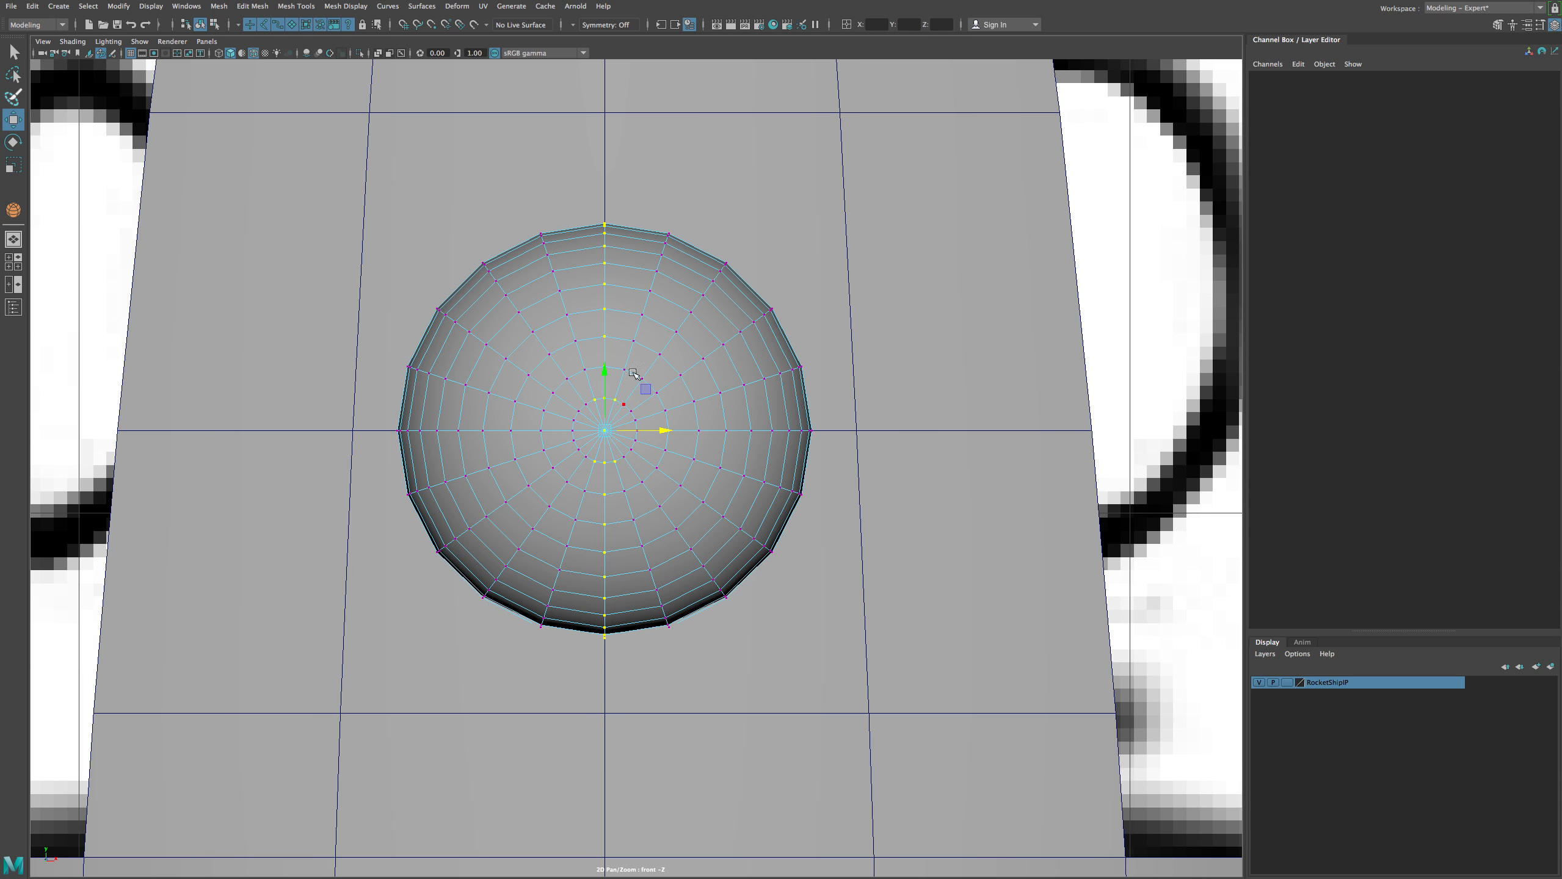
{"action": "left_click", "coordinate": [600, 121]}
{"action": "left_click", "coordinate": [454, 422]}
{"action": "right_click_drag", "start_coordinate": [449, 412], "coordinate": [404, 407]}
{"action": "left_click_drag", "start_coordinate": [378, 420], "coordinate": [858, 444]}
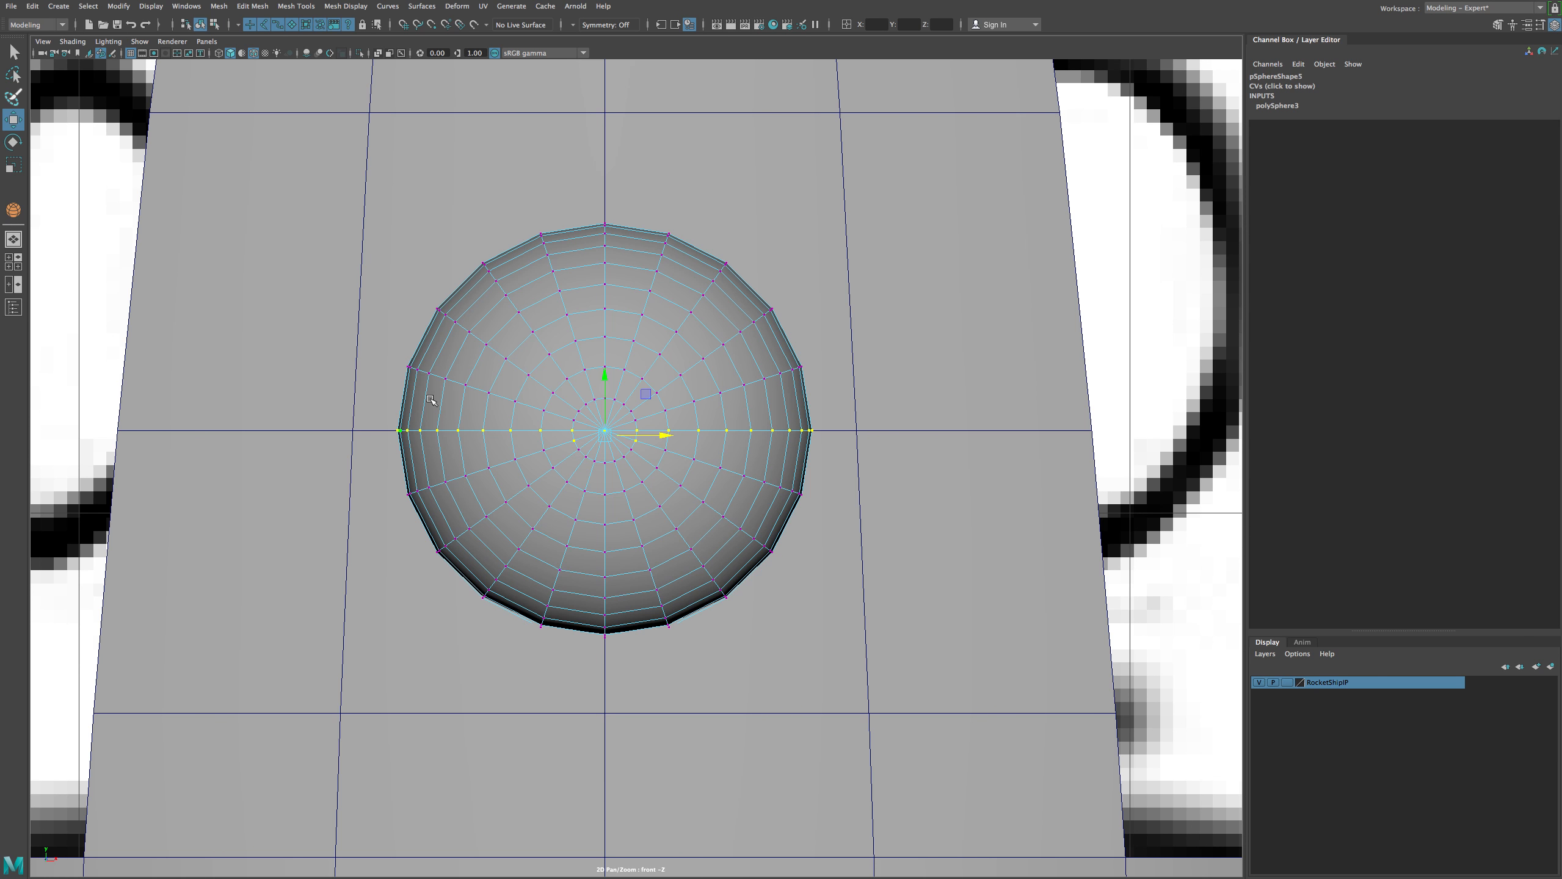
Return to object selection and set the sphere's Subdivisions Axis and Subdivisions Height to 8 in its polySphere attributes.
{"action": "right_click_drag", "start_coordinate": [528, 341], "coordinate": [585, 300]}
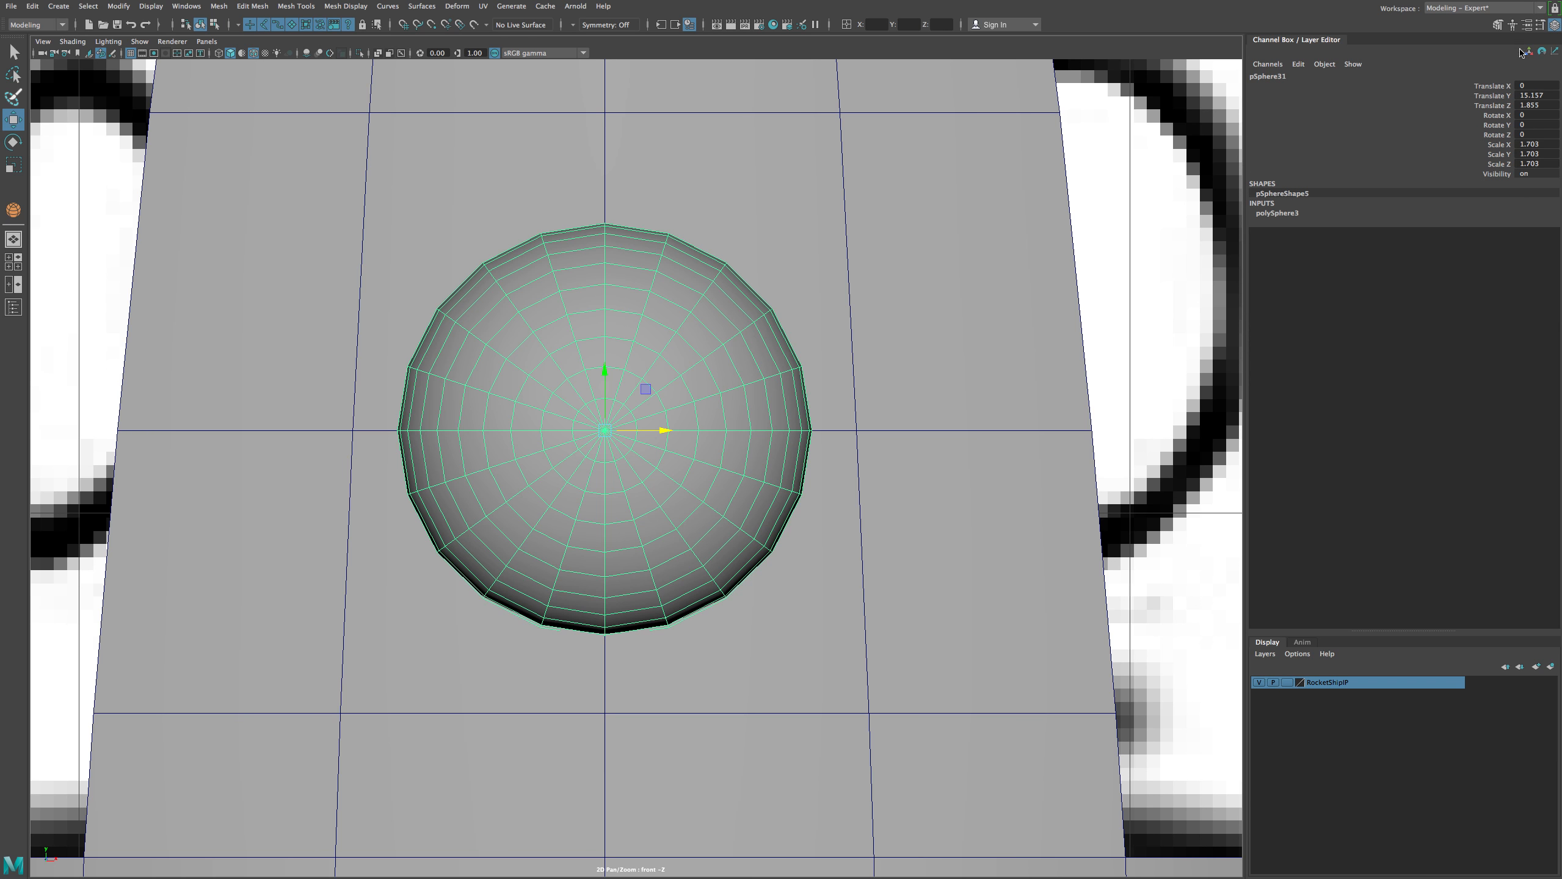
{"action": "left_click", "coordinate": [1528, 26]}
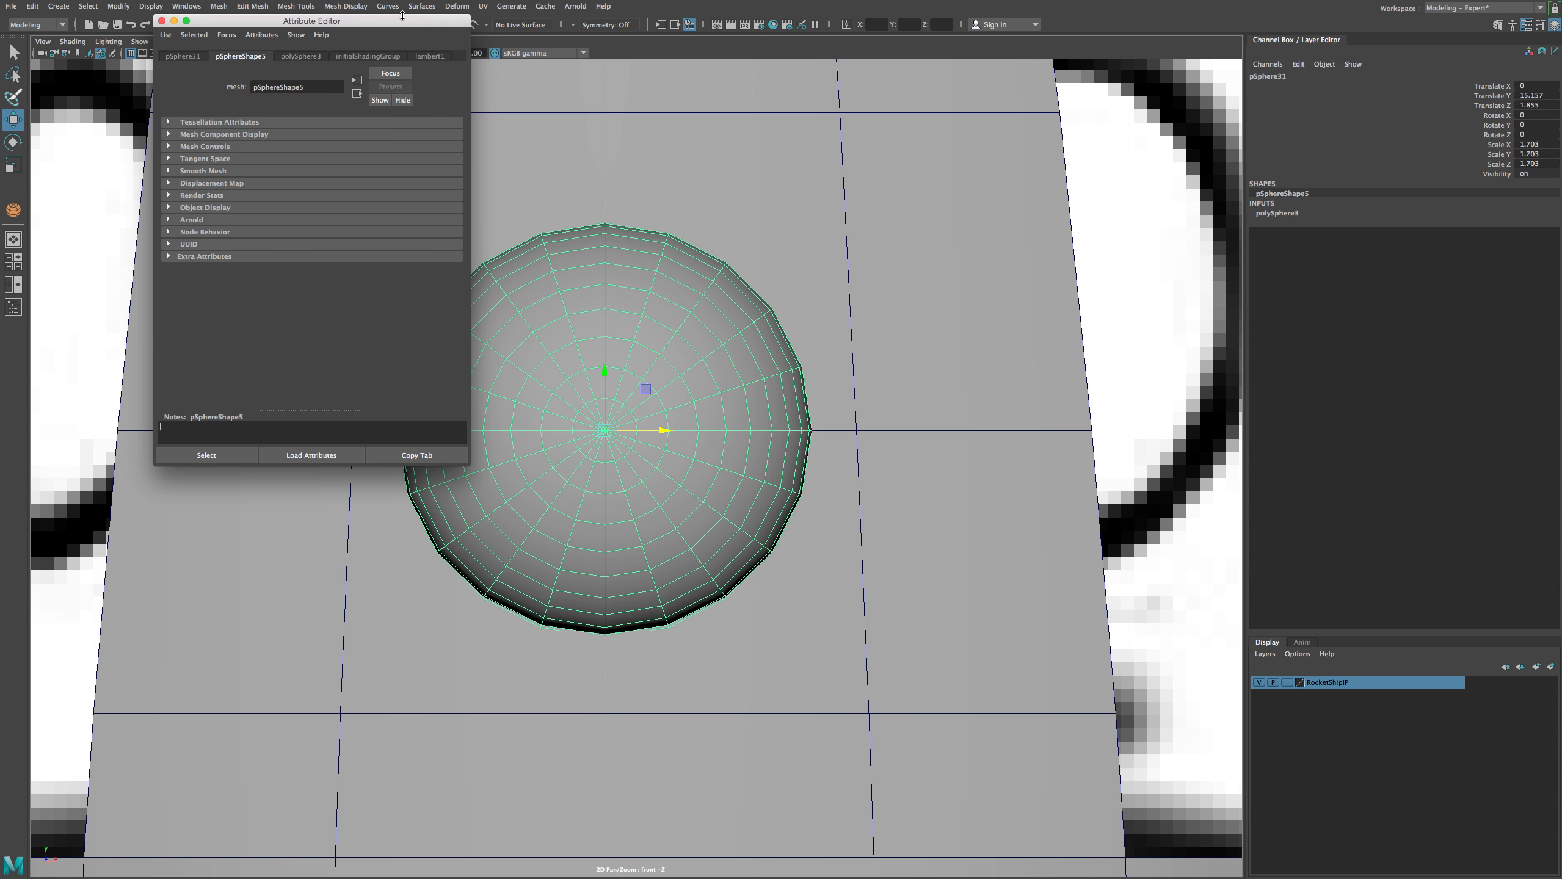
{"action": "left_click_drag", "start_coordinate": [403, 15], "coordinate": [1122, 103]}
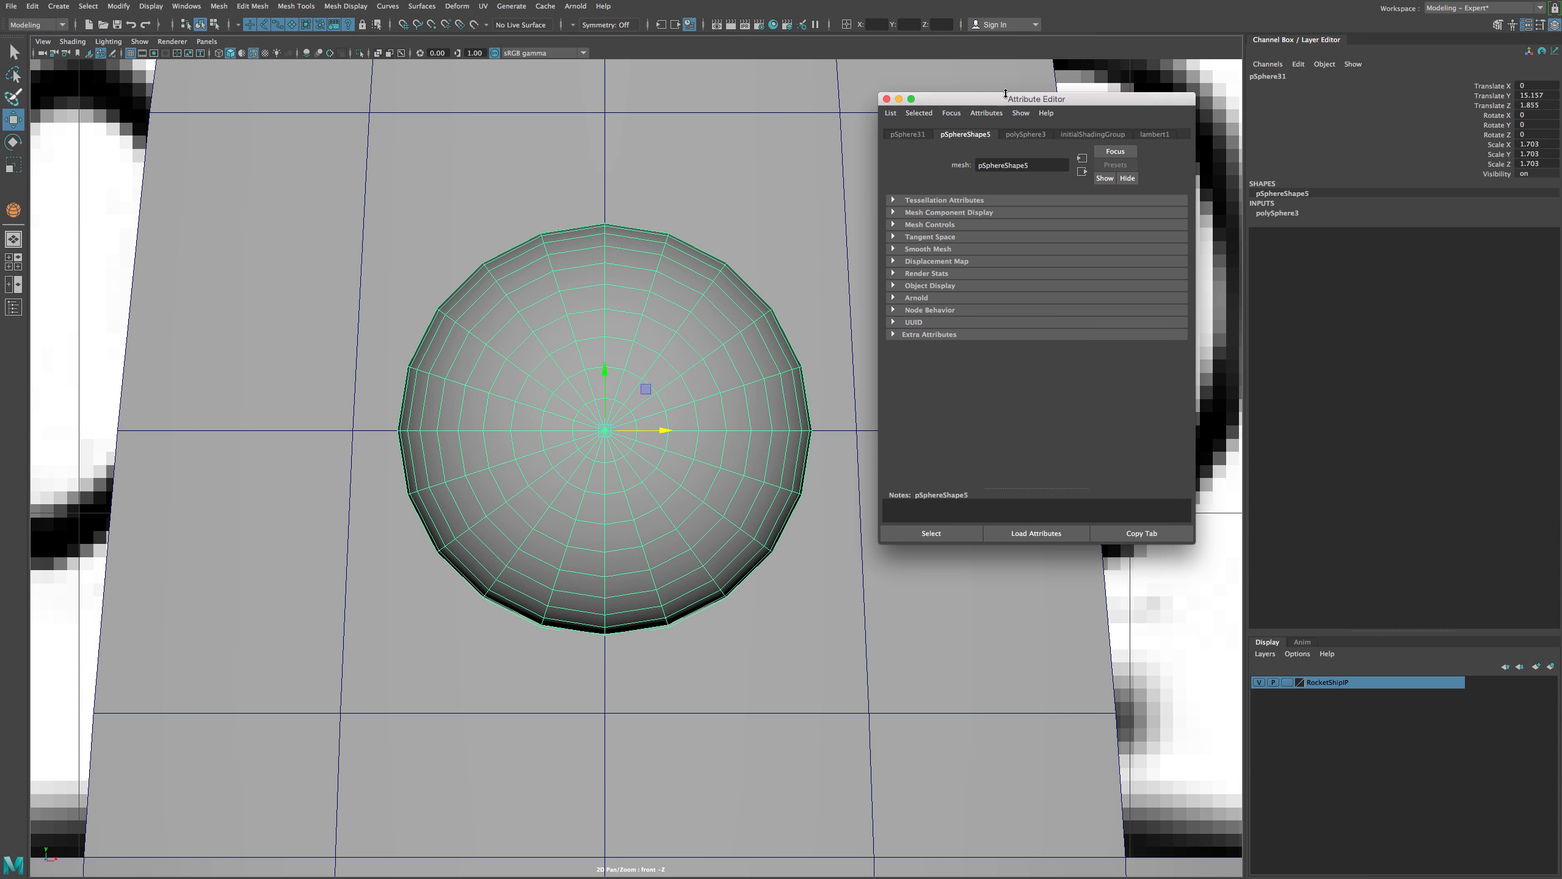
{"action": "left_click_drag", "start_coordinate": [999, 103], "coordinate": [1020, 108]}
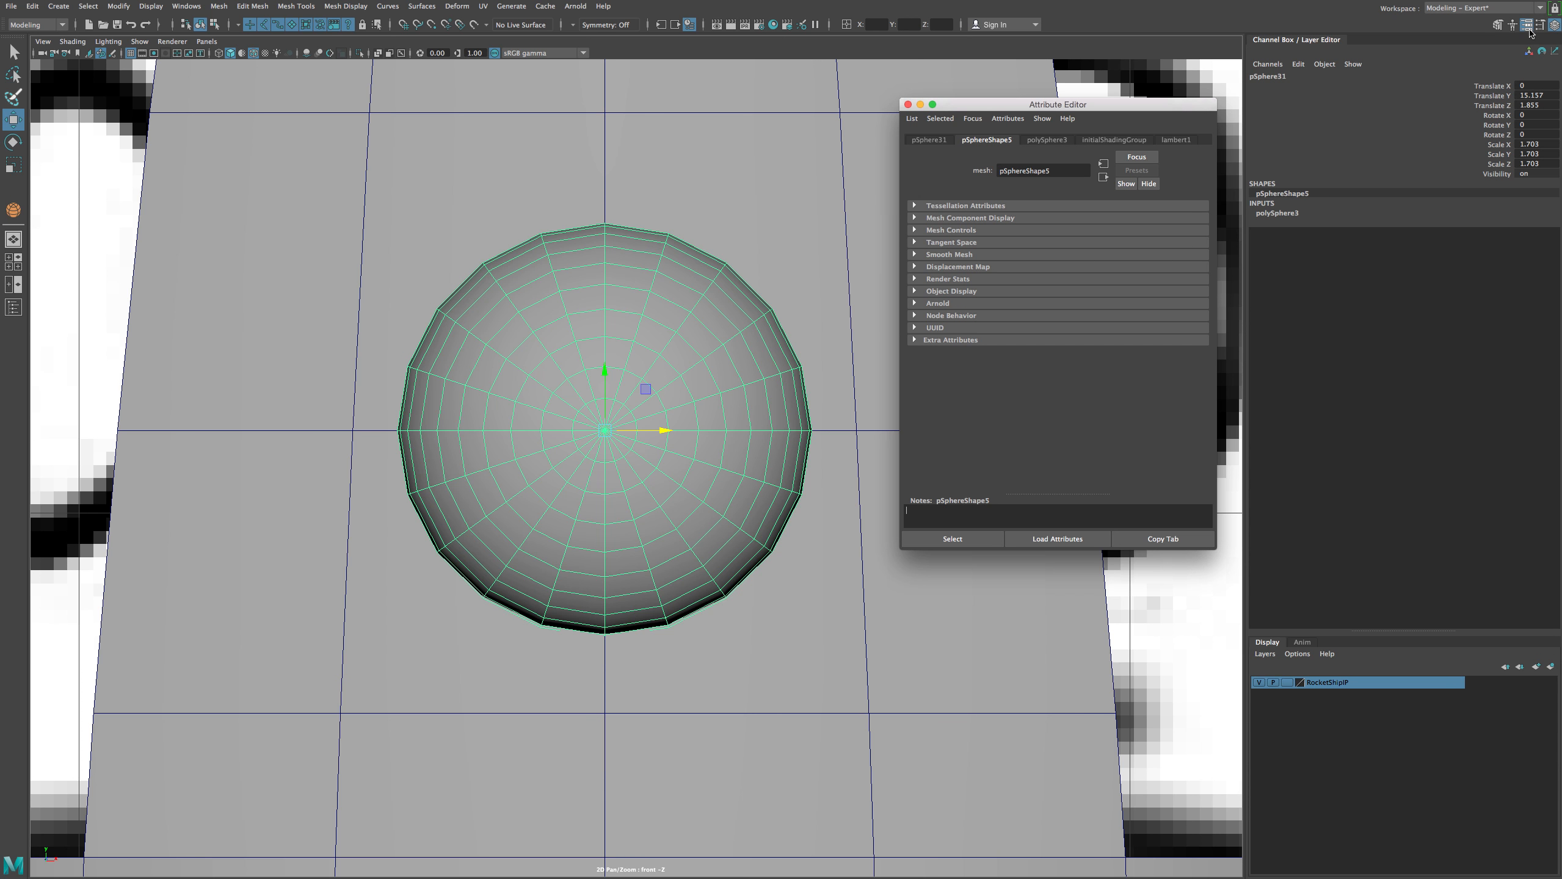
{"action": "left_click", "coordinate": [1042, 141]}
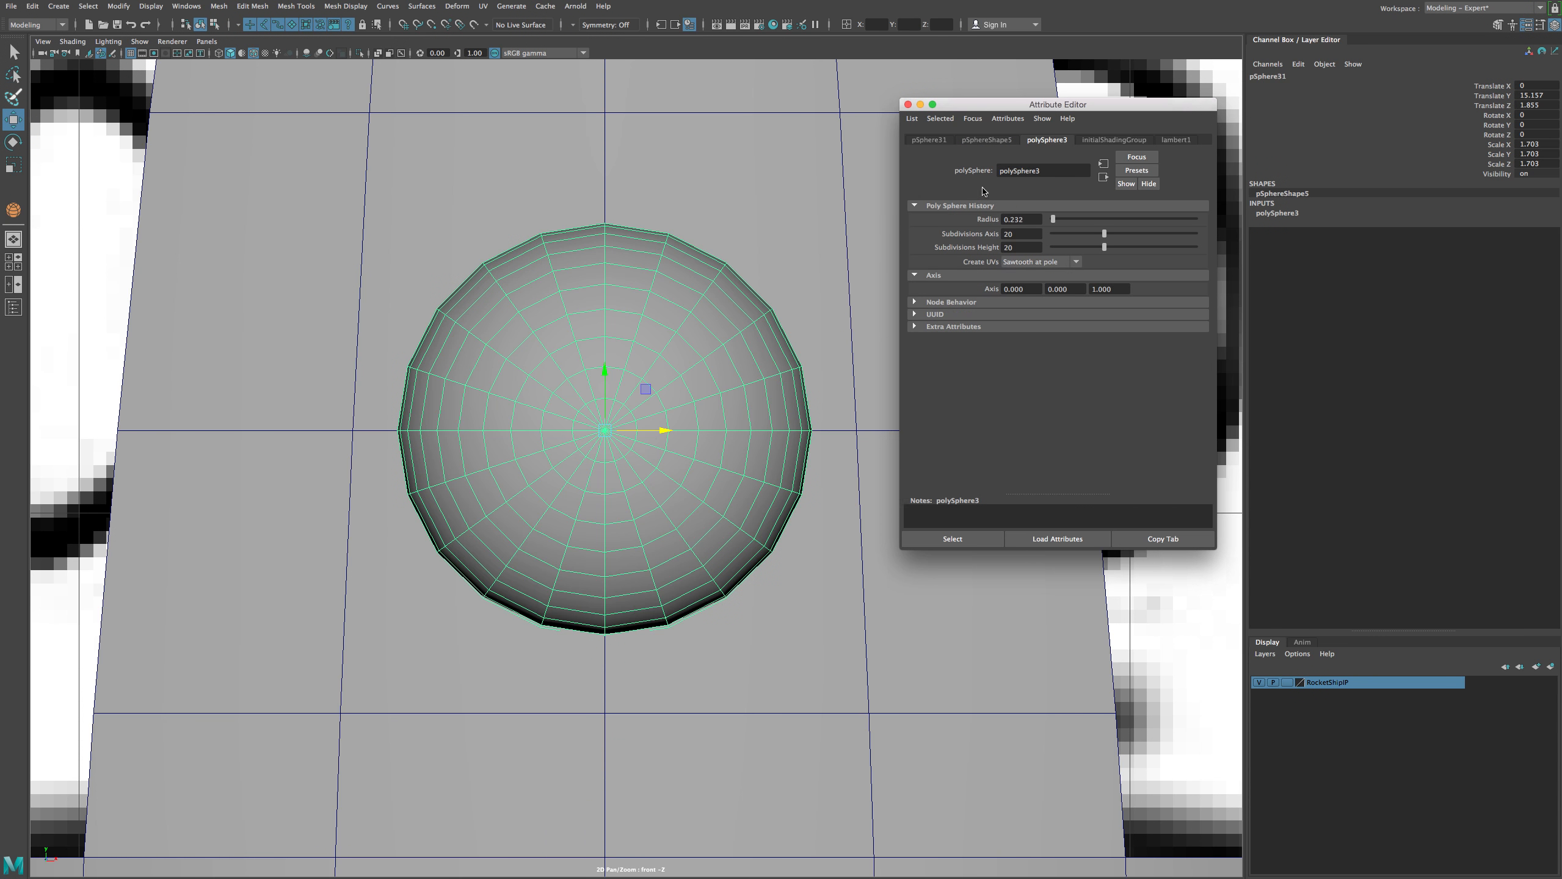
{"action": "left_click", "coordinate": [1019, 233]}
{"action": "type", "text": "8"}
{"action": "key", "text": "Tab"}
{"action": "type", "text": "8"}
{"action": "key", "text": "Tab"}
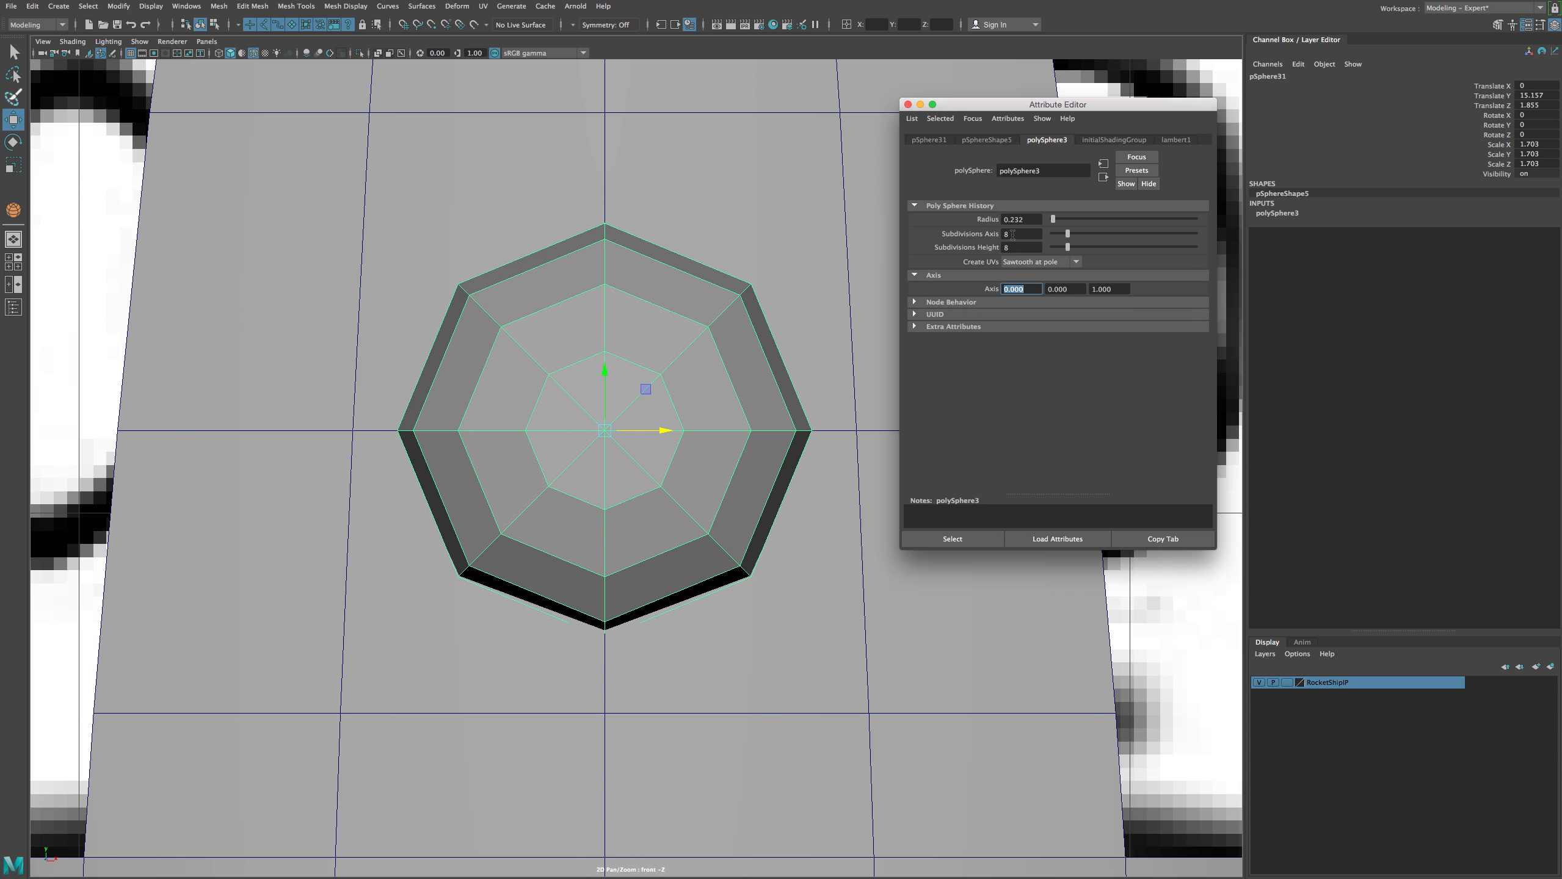
{"action": "left_click", "coordinate": [933, 104]}
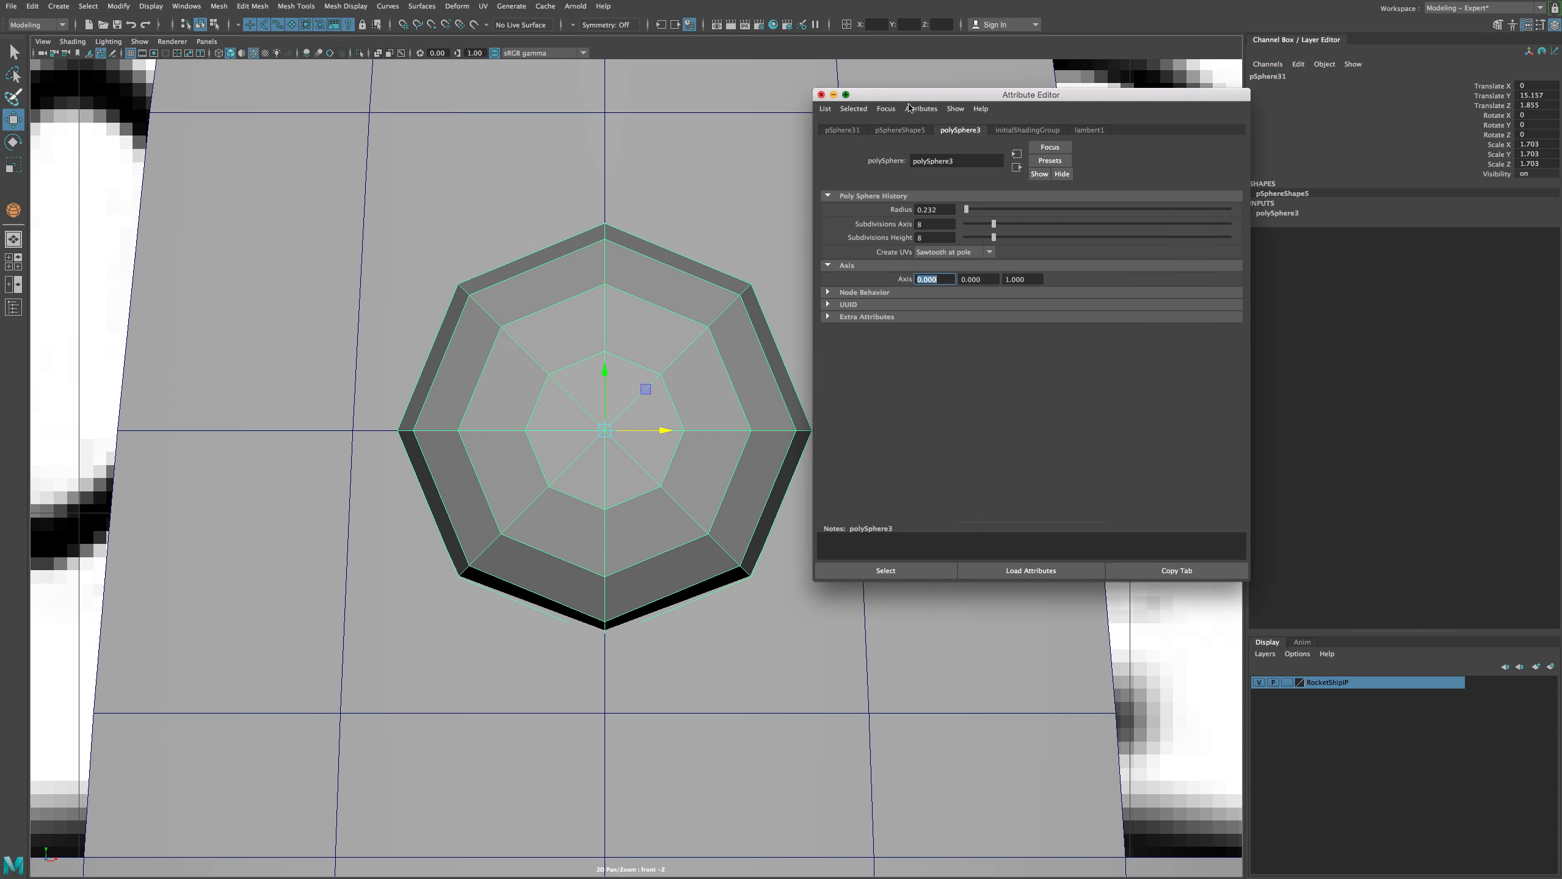
{"action": "double_click", "coordinate": [455, 12]}
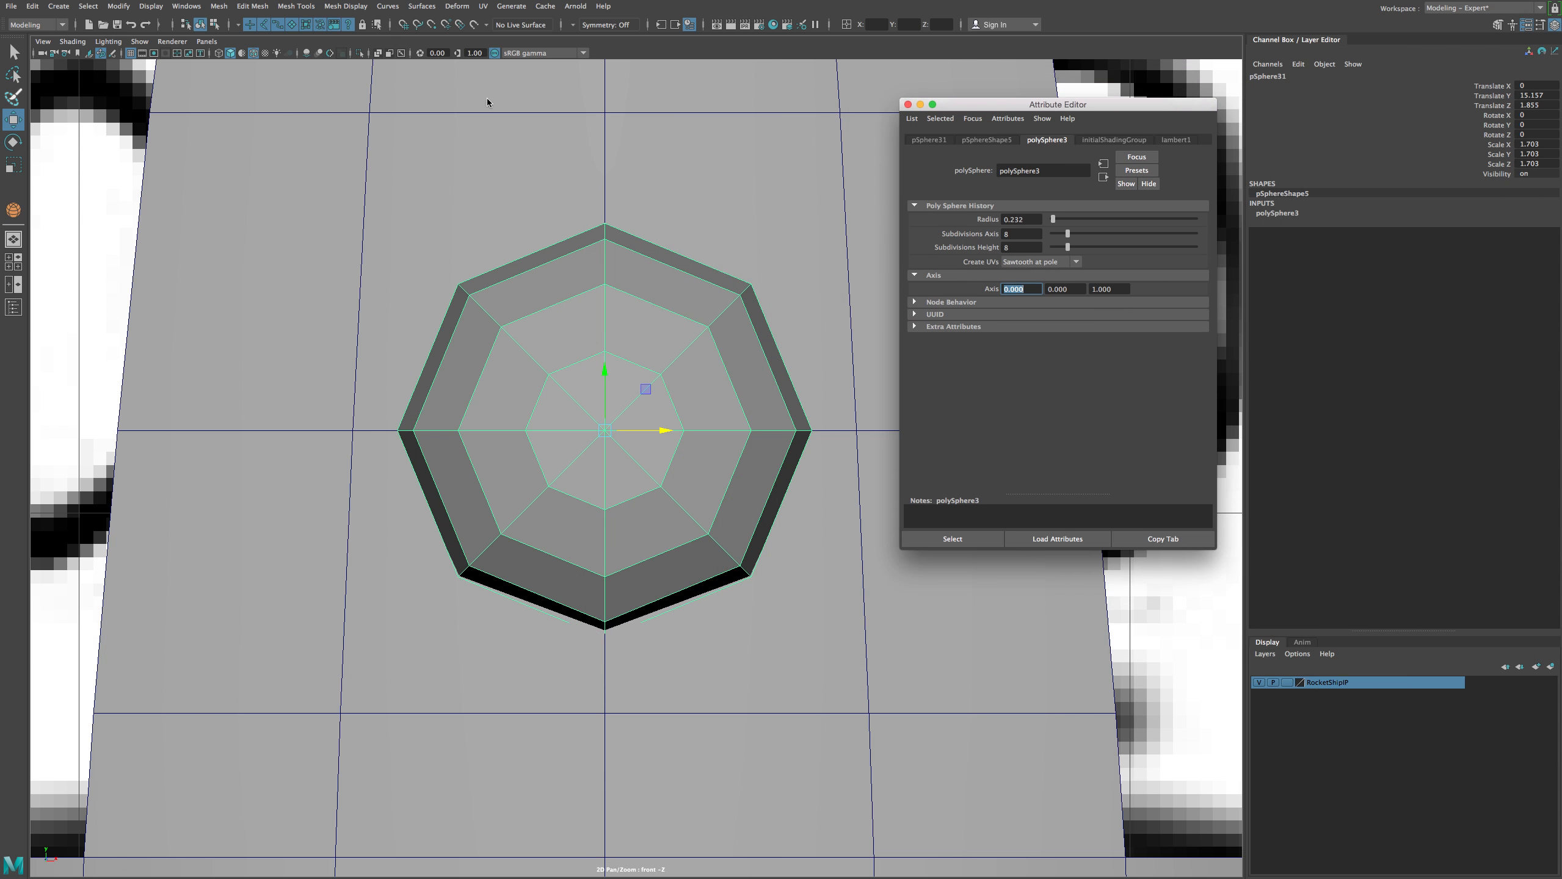
{"action": "left_click", "coordinate": [908, 105]}
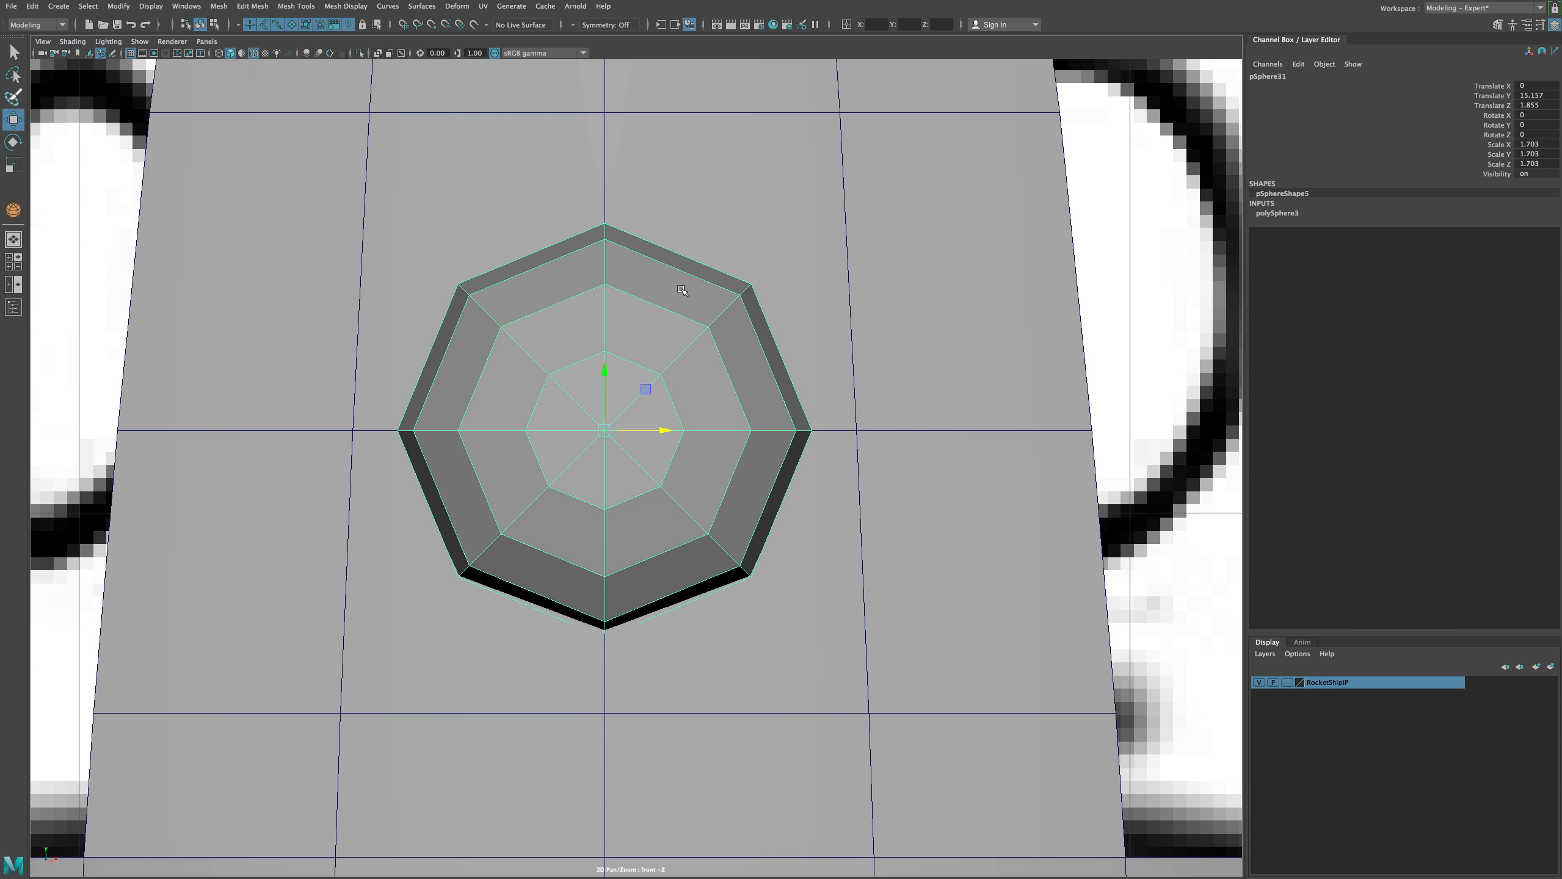
Compare the sphere's smooth preview with its faceted display from the side in the perspective view, ending in the faceted display.
{"action": "key", "text": "3"}
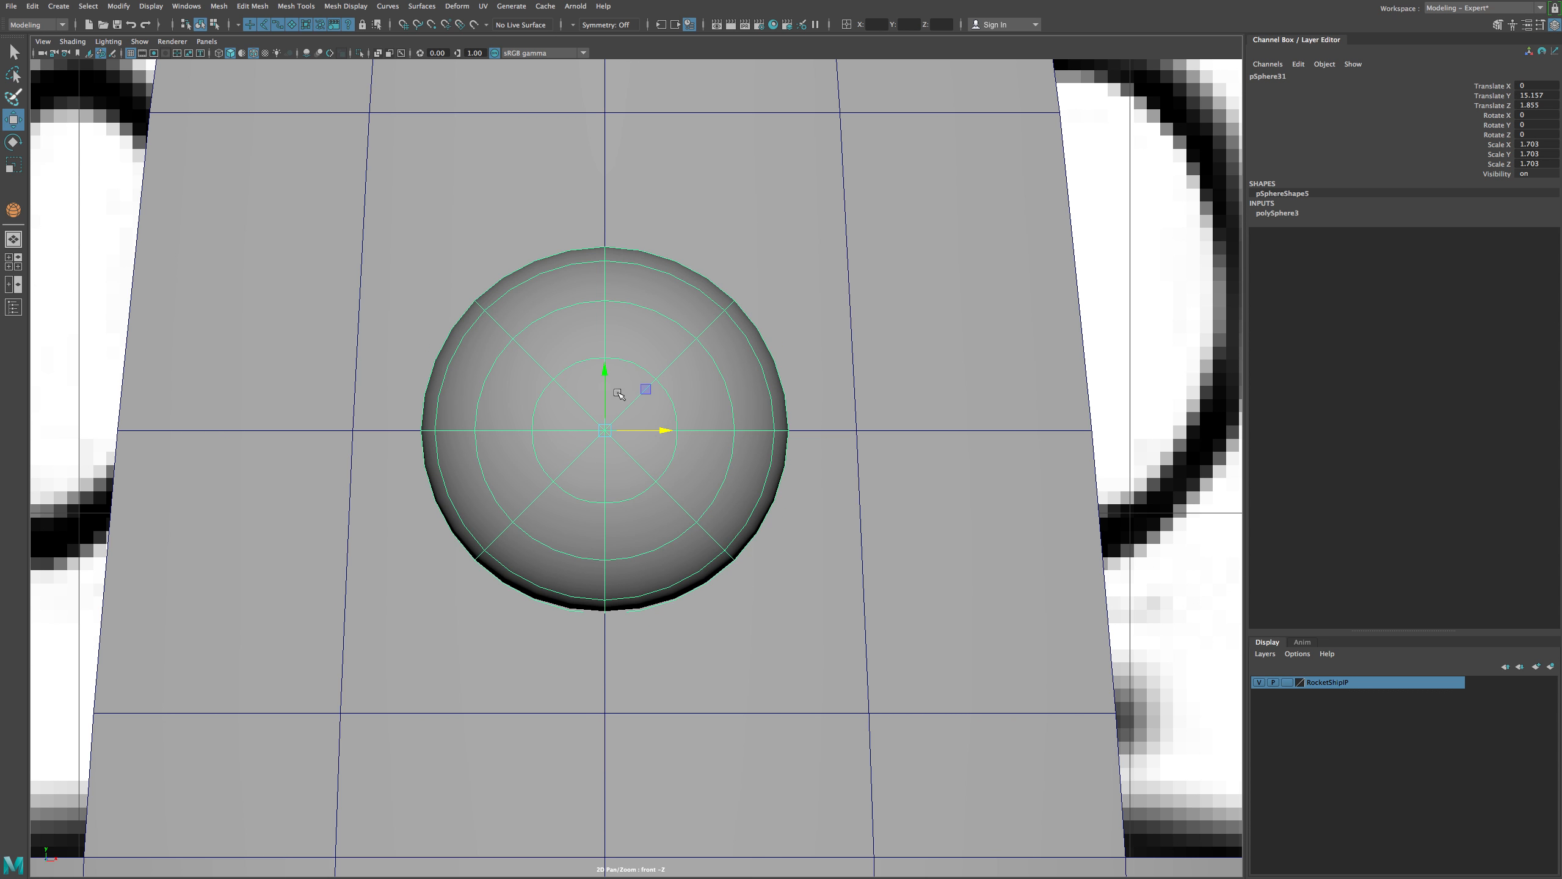
{"action": "key", "text": "space"}
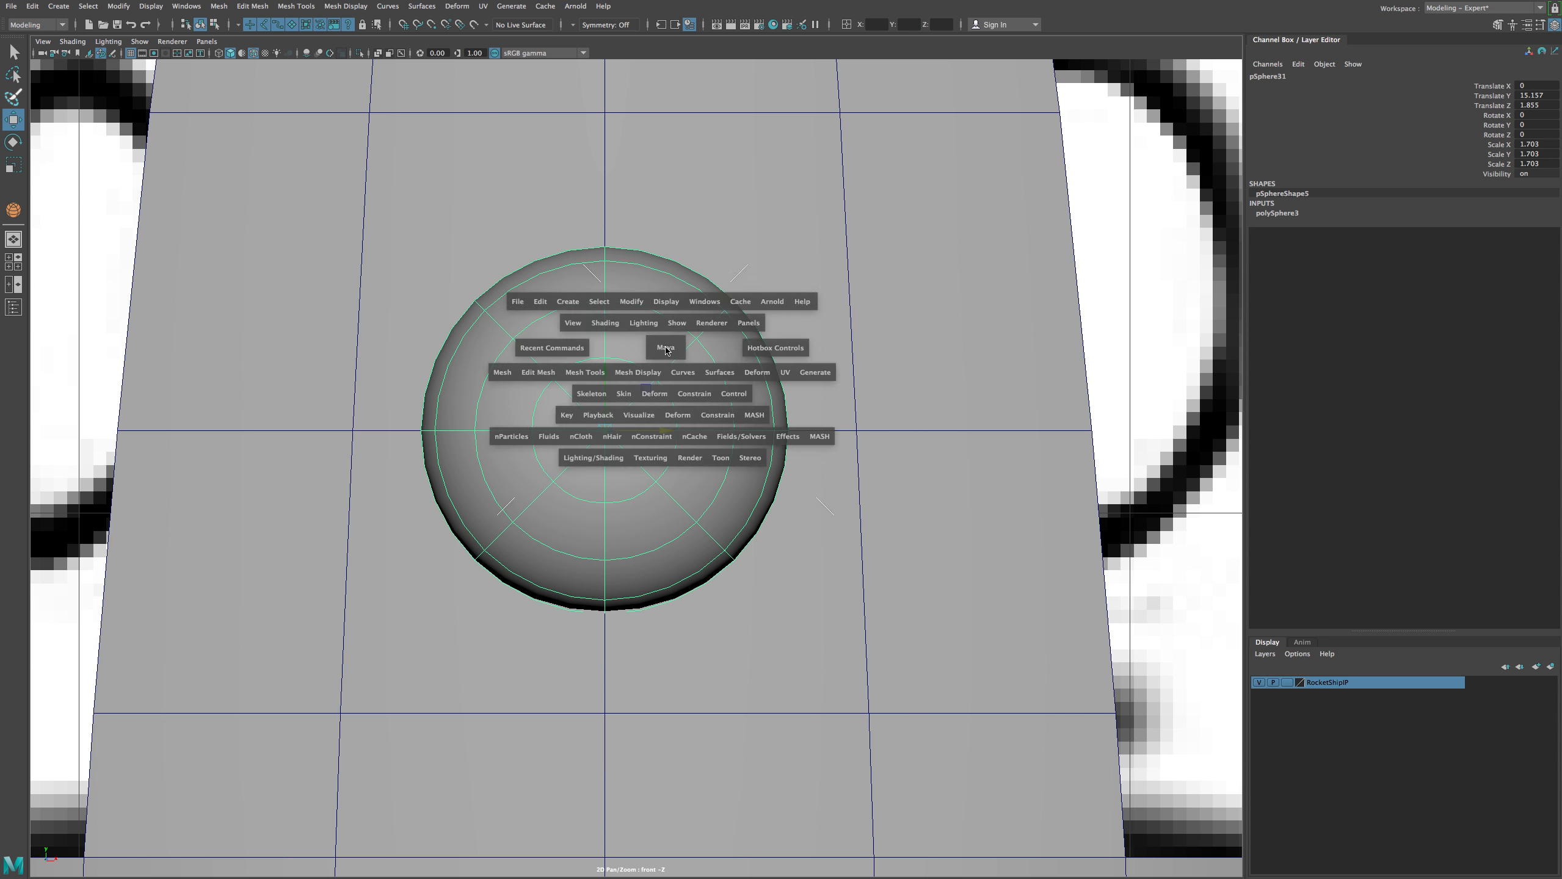
{"action": "key", "text": "space"}
{"action": "middle_click_drag", "start_coordinate": [508, 541], "coordinate": [673, 463], "text": "alt"}
{"action": "scroll", "coordinate": [685, 435], "scroll_direction": "up", "scroll_amount": 5}
{"action": "scroll", "coordinate": [687, 434], "scroll_direction": "up", "scroll_amount": 5}
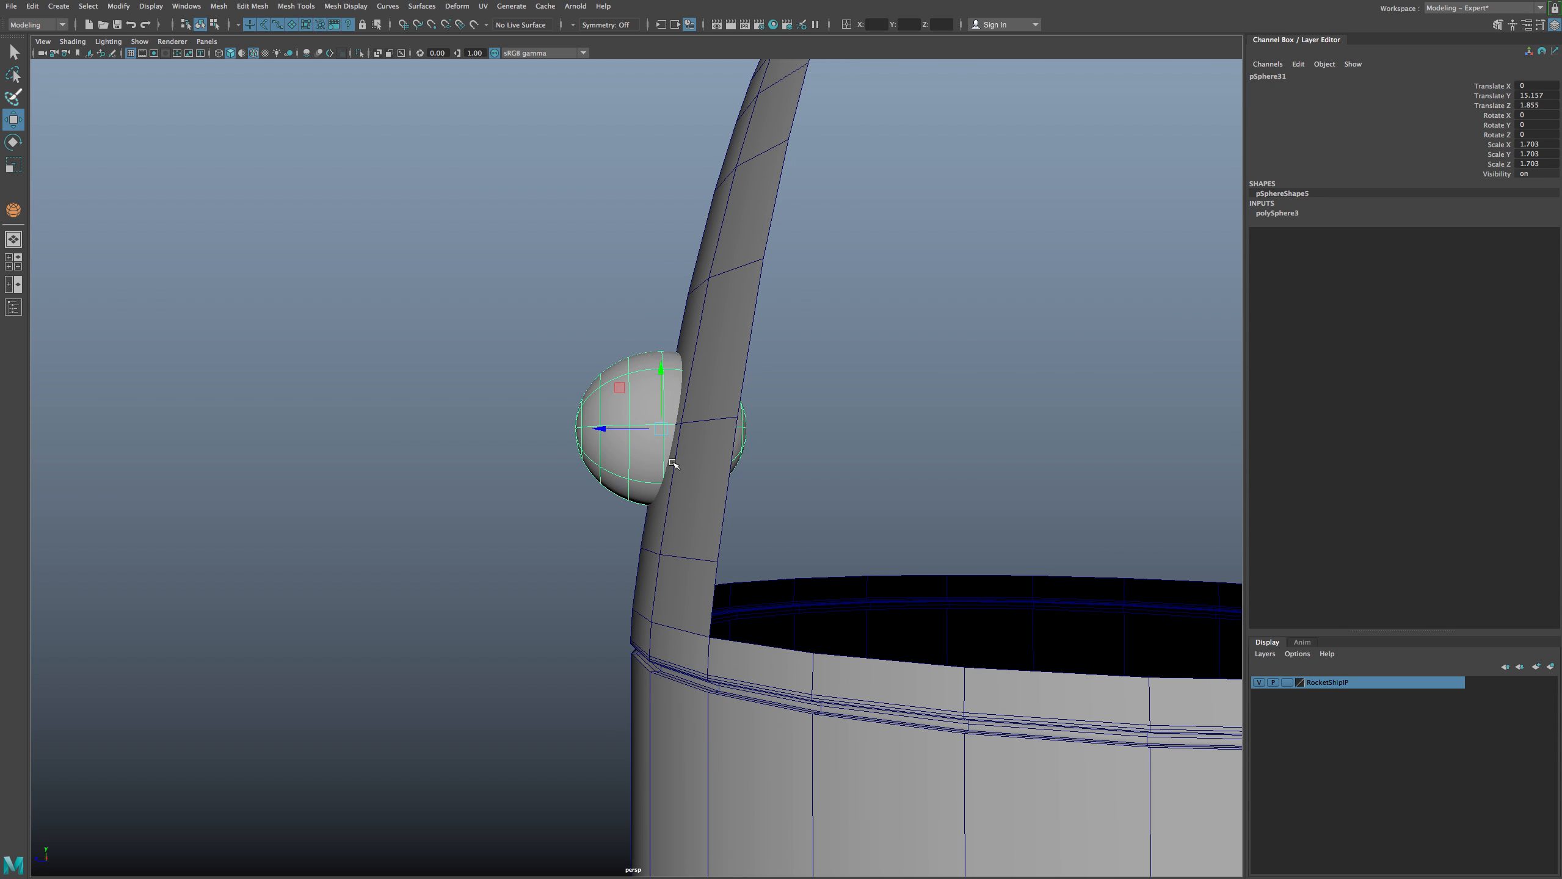
{"action": "key", "text": "1"}
{"action": "scroll", "coordinate": [674, 468], "scroll_direction": "up", "scroll_amount": 4}
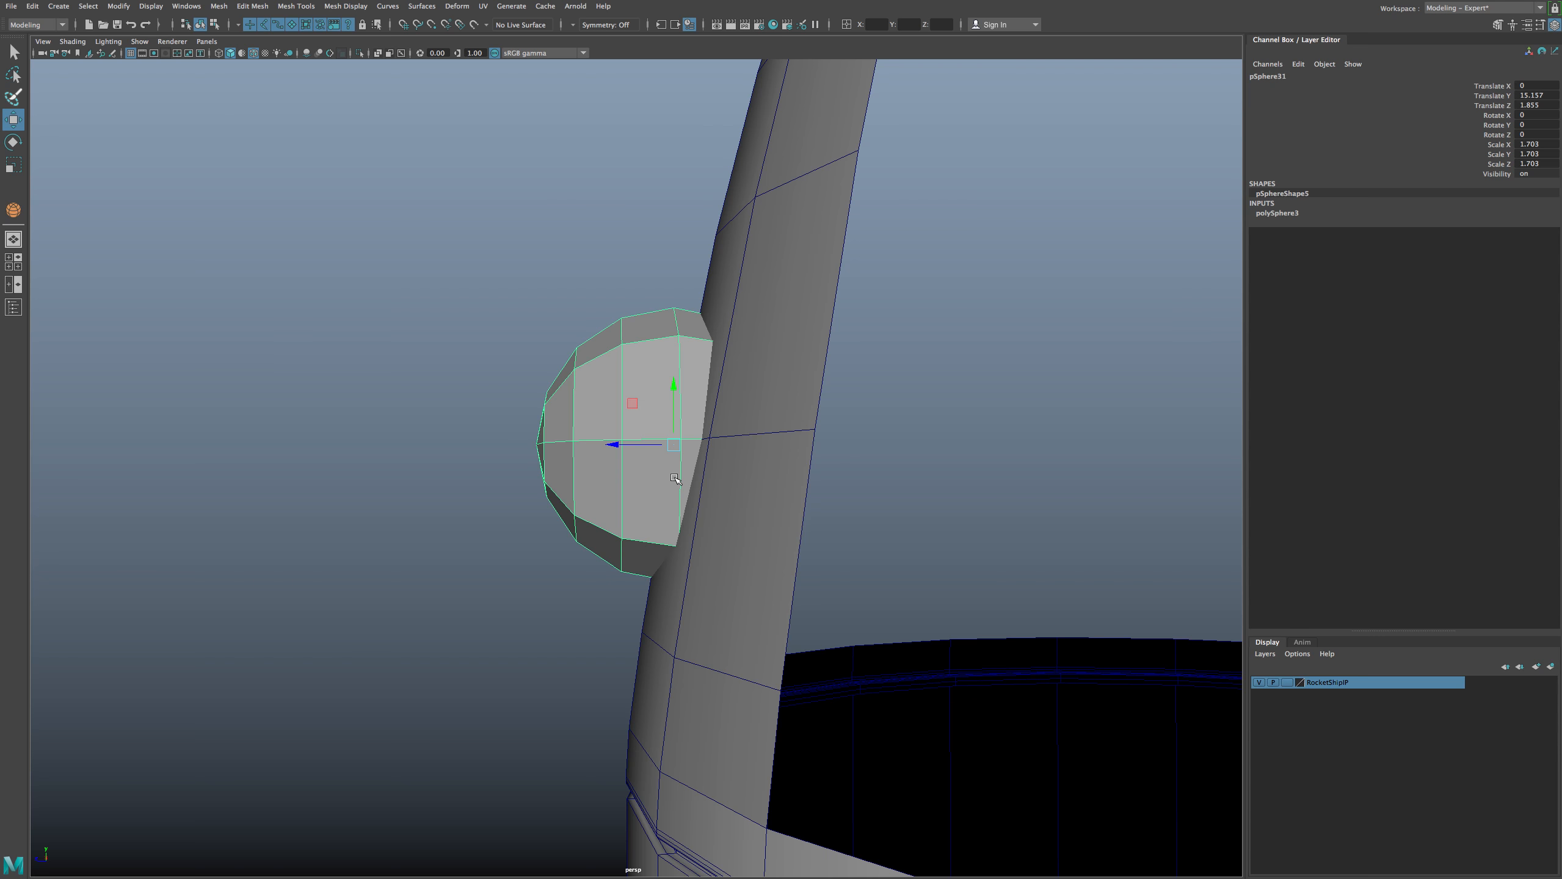
{"action": "key", "text": "3"}
{"action": "key", "text": "1"}
Flatten the sphere to Scale Z 1.079 and tilt it to Rotate X -9.366 to follow the nose cone's slope.
{"action": "key", "text": "r"}
{"action": "left_click_drag", "start_coordinate": [619, 446], "coordinate": [676, 393]}
{"action": "key", "text": "e"}
{"action": "scroll", "coordinate": [645, 448], "scroll_direction": "up", "scroll_amount": 5}
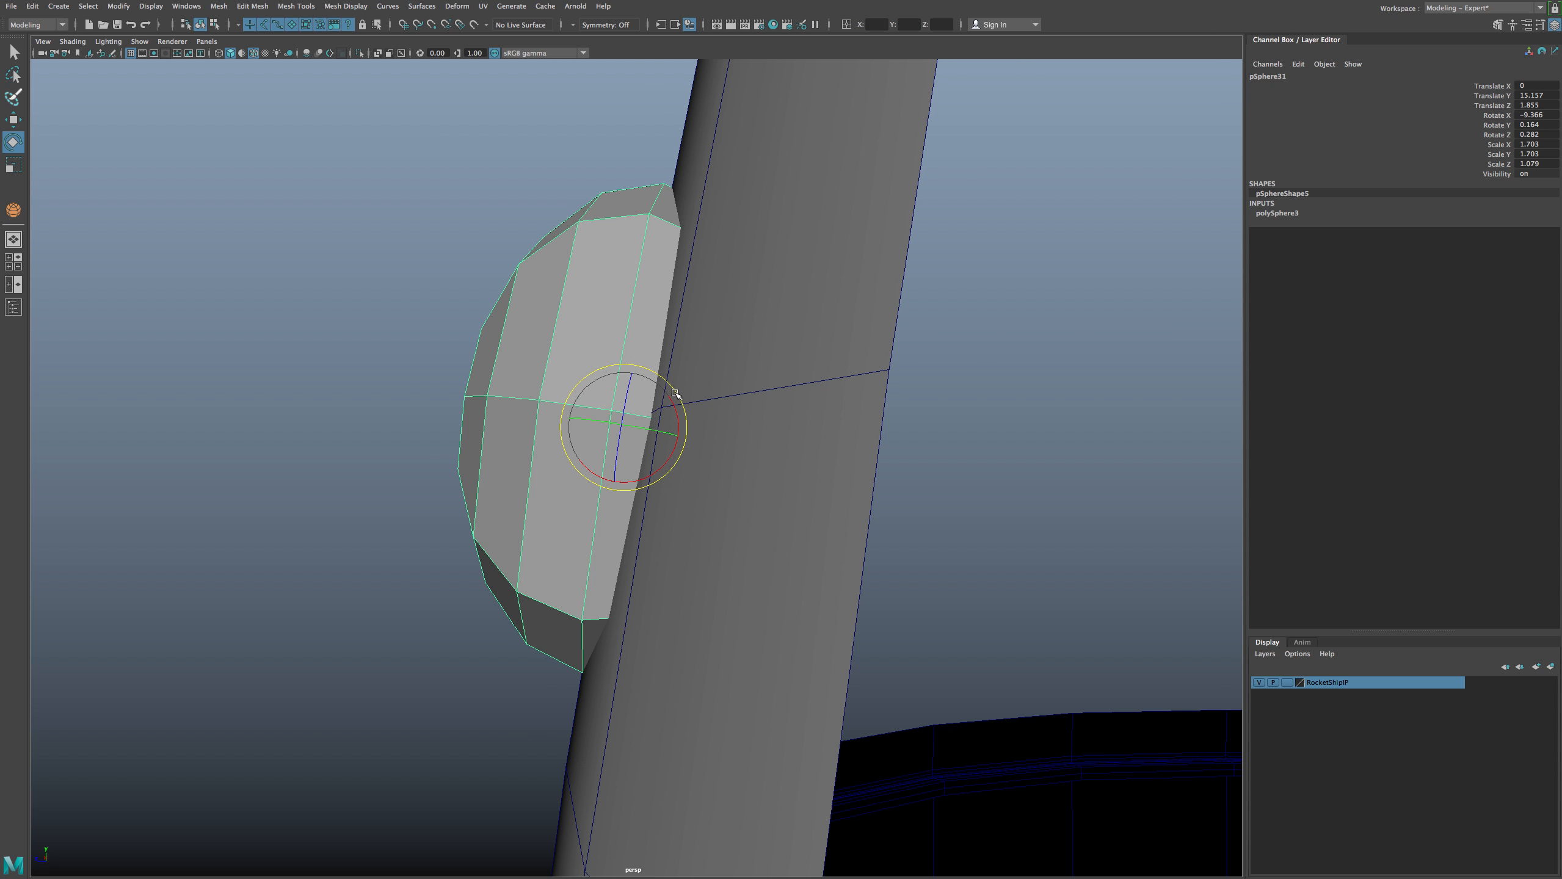
Move the sphere slightly outward from the nose cone to Translate Z 1.866.
{"action": "key", "text": "w"}
{"action": "left_click_drag", "start_coordinate": [600, 424], "coordinate": [591, 423]}
{"action": "left_click_drag", "start_coordinate": [590, 423], "coordinate": [598, 416], "text": "alt"}
{"action": "middle_click_drag", "start_coordinate": [646, 389], "coordinate": [644, 389], "text": "alt"}
{"action": "left_click_drag", "start_coordinate": [644, 390], "coordinate": [707, 246], "text": "alt"}
Examine how the sphere's rim vertices meet the nose cone surface from several angles, and reselect the sphere.
{"action": "left_click", "coordinate": [729, 215]}
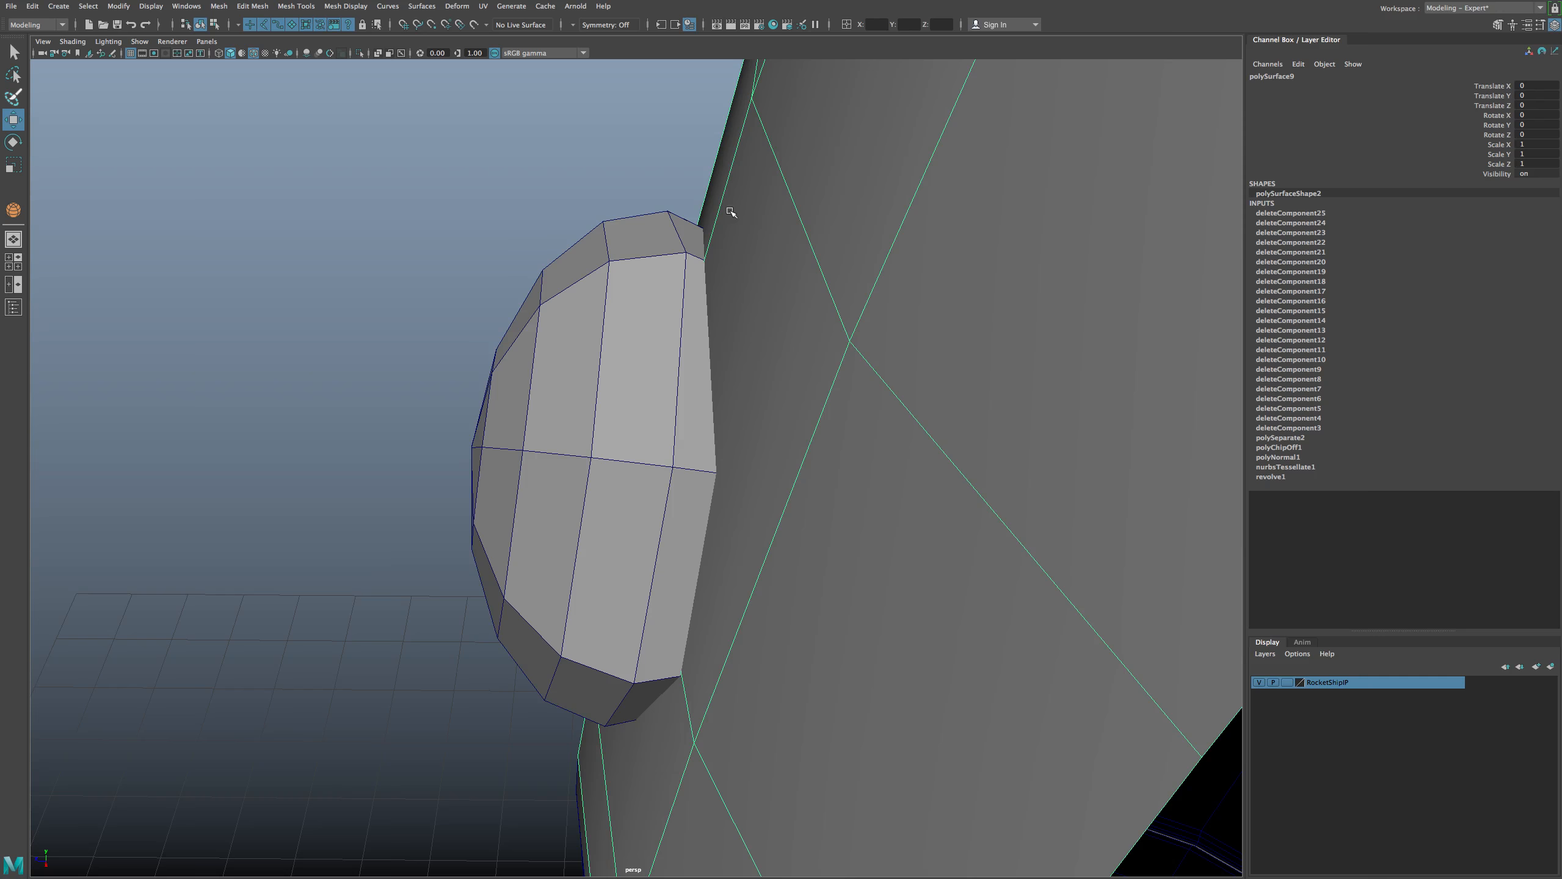
{"action": "mouse_move", "coordinate": [683, 254]}
{"action": "right_mouse_down"}
{"action": "mouse_move", "coordinate": [670, 258]}
{"action": "mouse_move", "coordinate": [685, 258]}
{"action": "right_mouse_up"}
{"action": "left_click", "coordinate": [685, 254]}
{"action": "left_click_drag", "start_coordinate": [672, 331], "coordinate": [556, 260], "text": "alt"}
{"action": "left_click", "coordinate": [601, 254]}
{"action": "left_click", "coordinate": [661, 368]}
{"action": "left_click_drag", "start_coordinate": [663, 377], "coordinate": [640, 394], "text": "alt"}
Adjust the sphere's height in the front view with vertex snapping to Translate Y 15.159.
{"action": "key", "text": "space"}
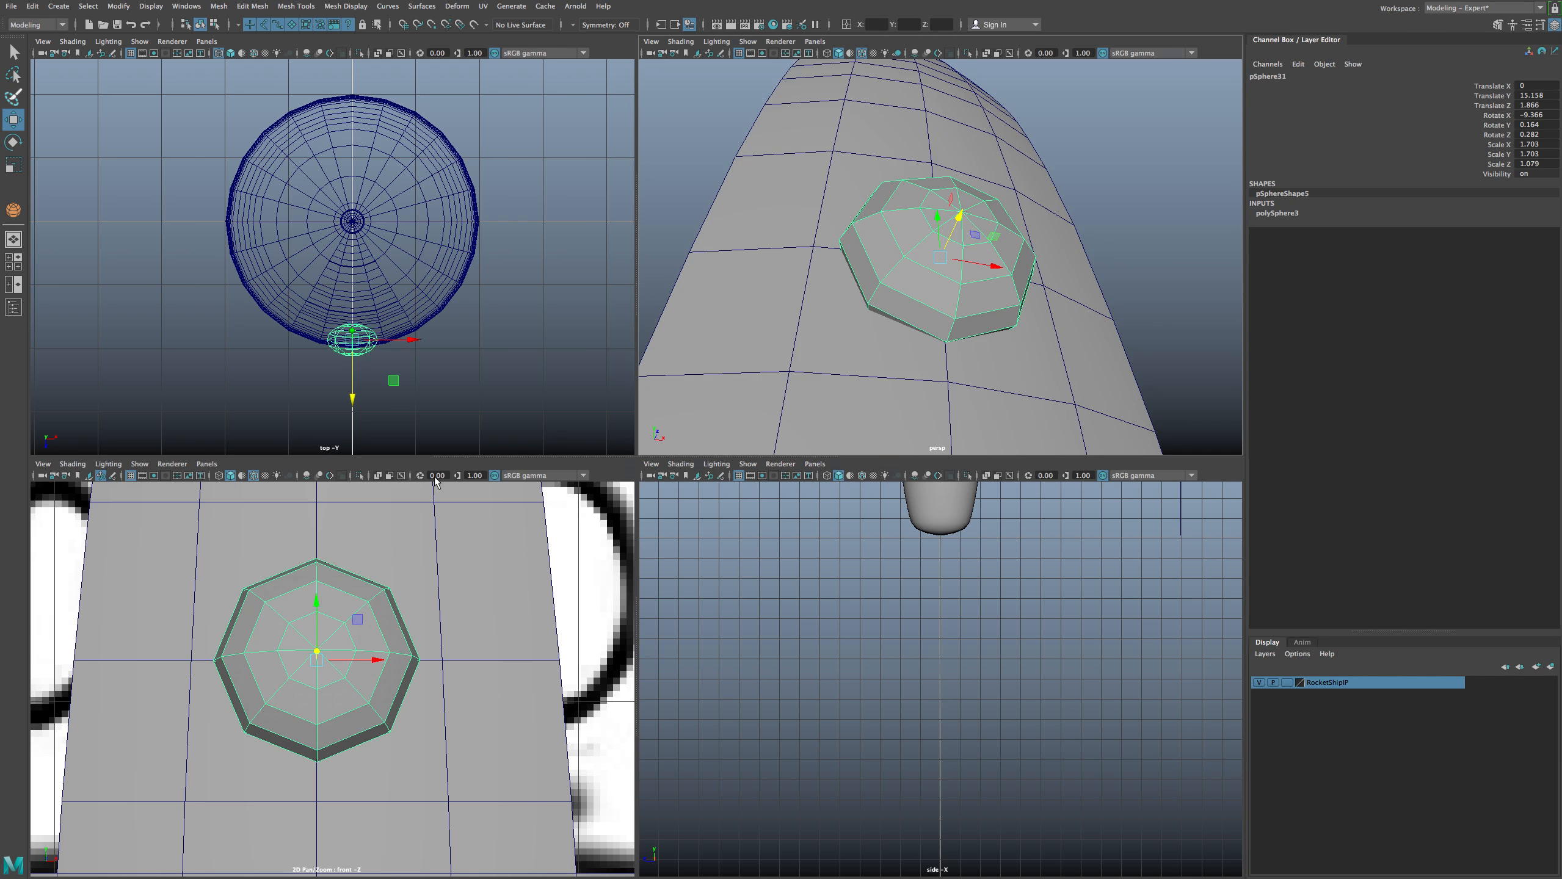
{"action": "key", "text": "space"}
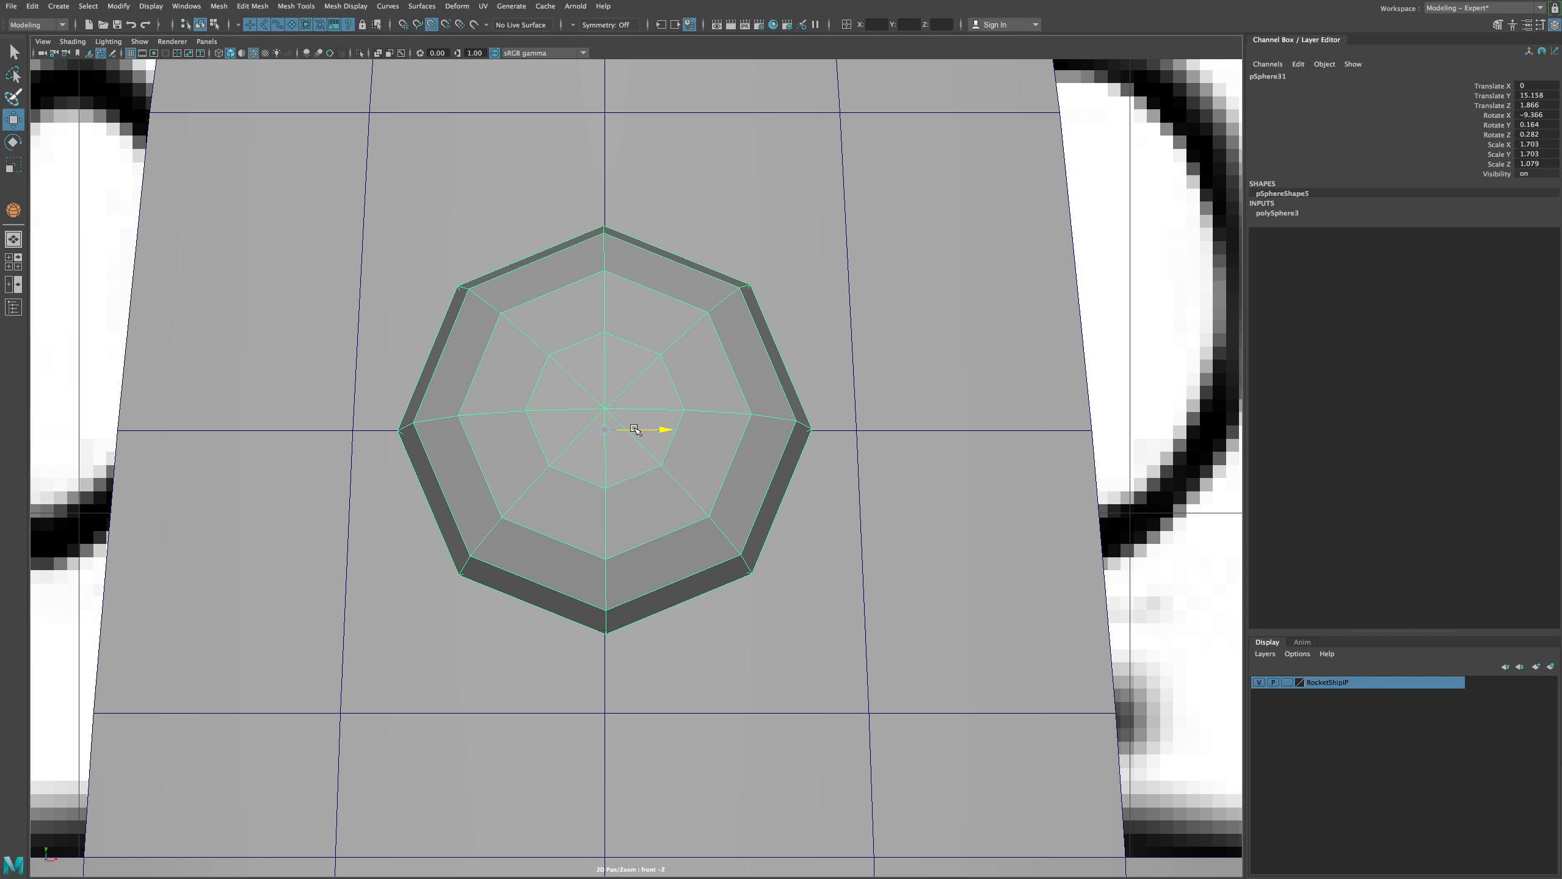
{"action": "key", "text": "v"}
{"action": "left_click_drag", "start_coordinate": [603, 394], "coordinate": [603, 394]}
Add the nose cone to the sphere selection in the perspective view and merge both with a Boolean Union.
{"action": "key", "text": "space"}
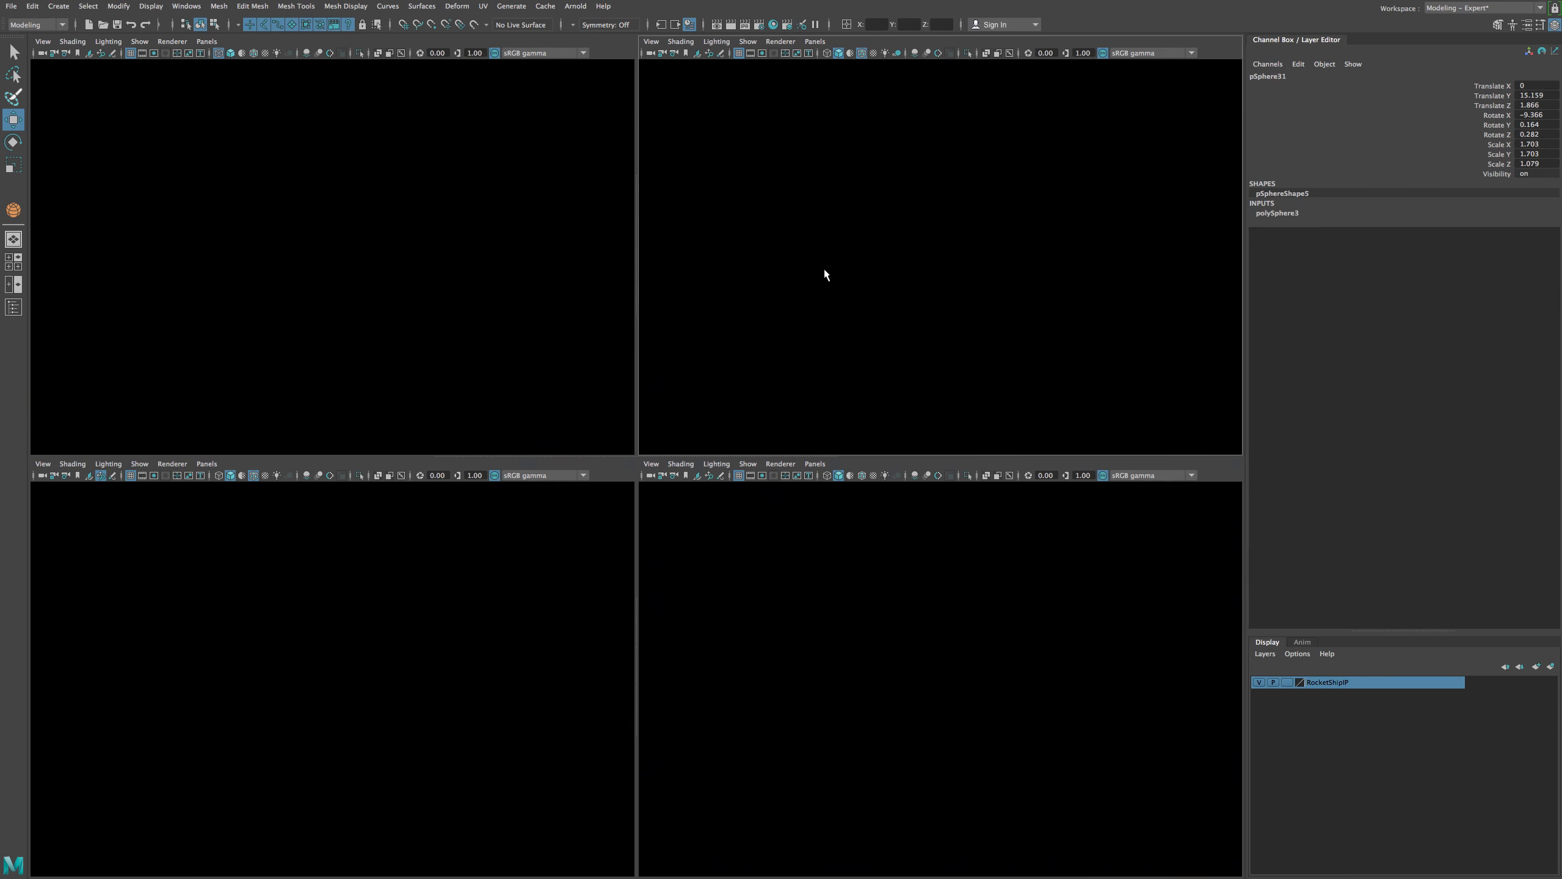
{"action": "key", "text": "space"}
{"action": "left_click", "coordinate": [630, 216], "text": "shift"}
{"action": "left_click_drag", "start_coordinate": [606, 265], "coordinate": [621, 345], "text": "alt"}
{"action": "left_click", "coordinate": [218, 6]}
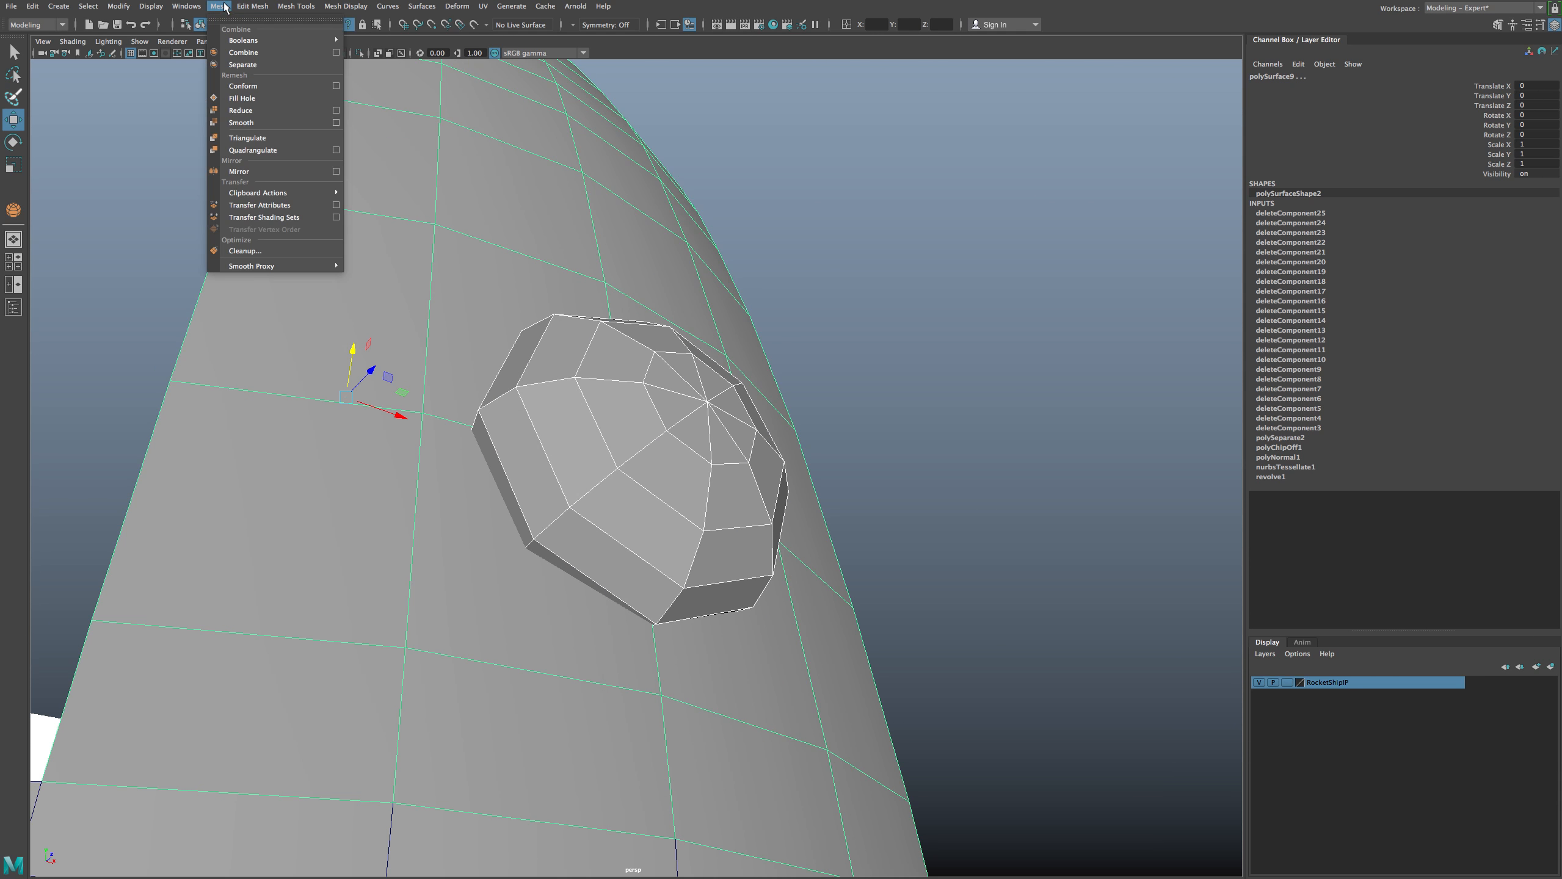
{"action": "mouse_move", "coordinate": [277, 40]}
{"action": "left_click", "coordinate": [379, 54]}
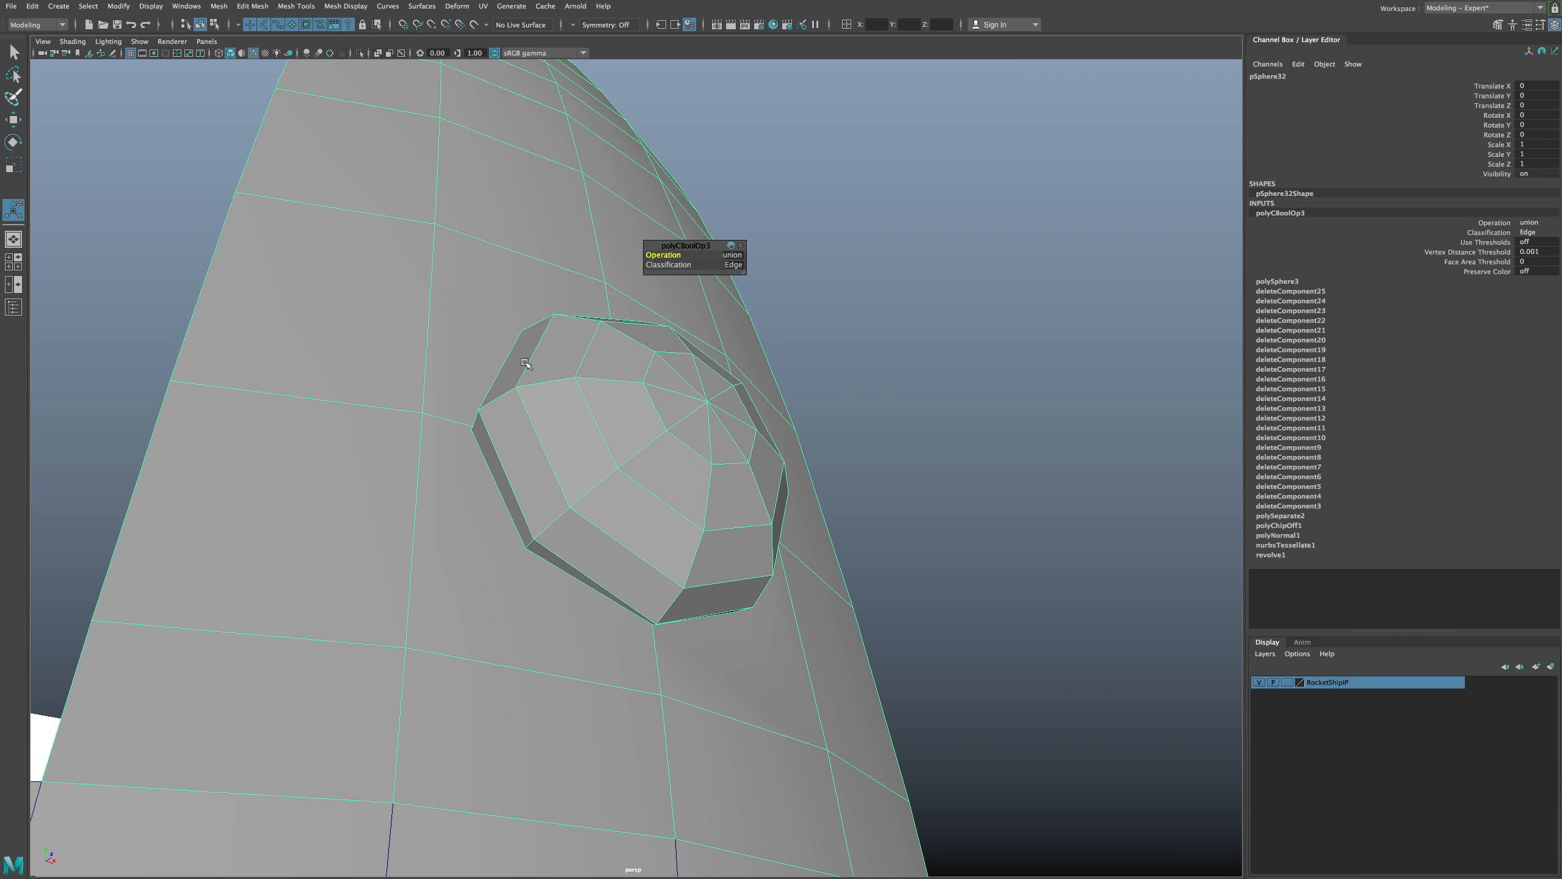
Inspect the seam between the window sphere and the nose cone from inside and outside.
{"action": "left_click_drag", "start_coordinate": [527, 364], "coordinate": [657, 408], "text": "alt"}
{"action": "scroll", "coordinate": [666, 415], "scroll_direction": "up", "scroll_amount": 2}
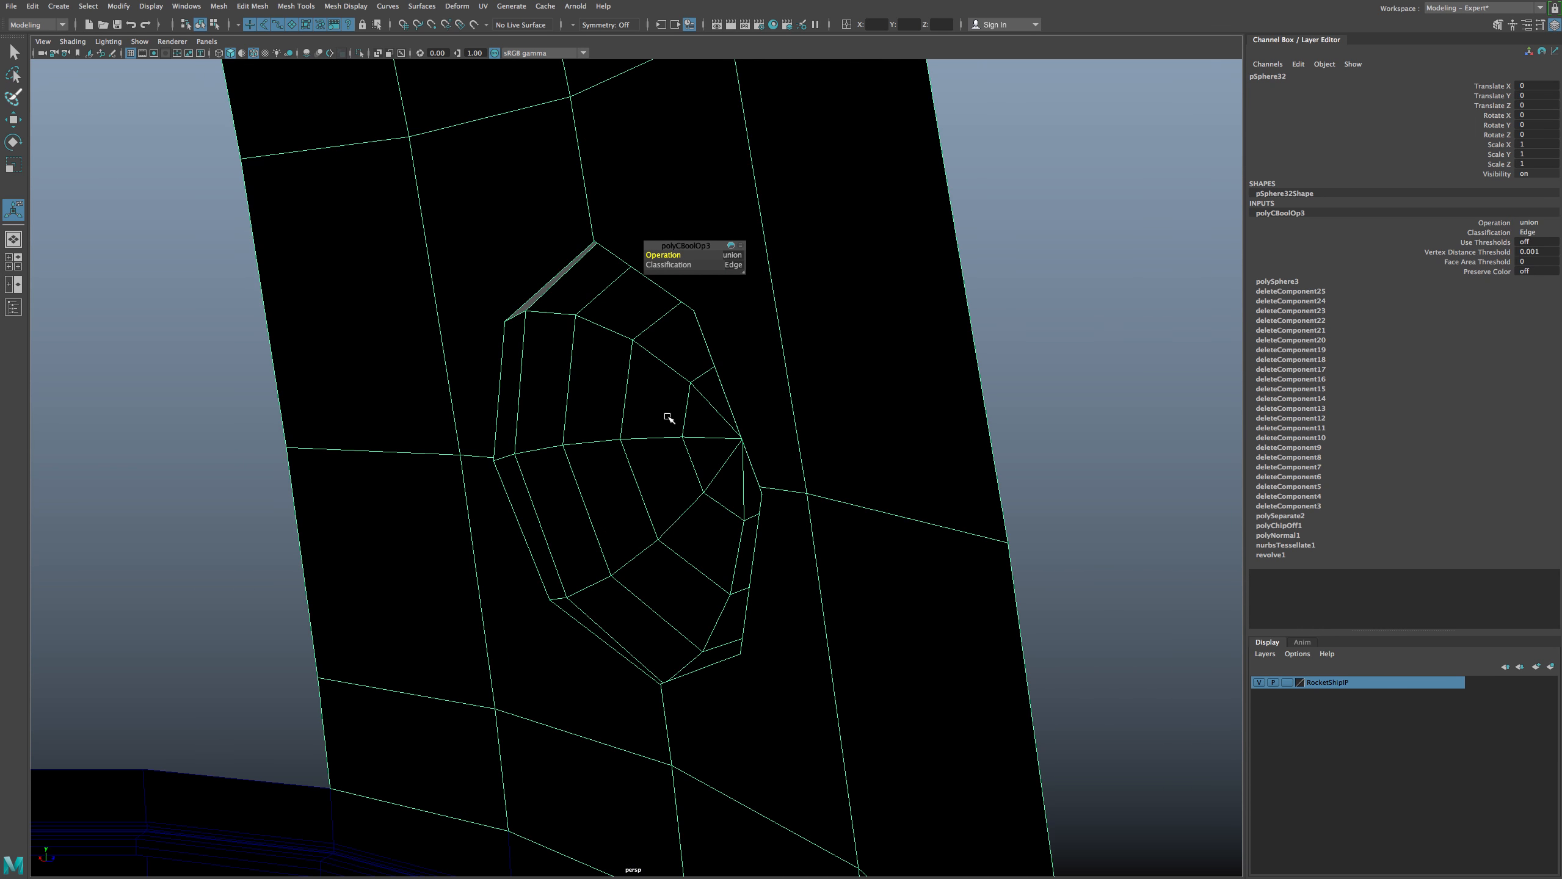
{"action": "middle_click_drag", "start_coordinate": [706, 426], "coordinate": [667, 416], "text": "alt"}
{"action": "scroll", "coordinate": [666, 416], "scroll_direction": "up", "scroll_amount": 3}
{"action": "mouse_move", "coordinate": [667, 415]}
{"action": "left_mouse_down", "text": "alt"}
{"action": "mouse_move", "coordinate": [823, 429]}
{"action": "mouse_move", "coordinate": [673, 447]}
{"action": "mouse_move", "coordinate": [577, 598]}
{"action": "mouse_move", "coordinate": [527, 540]}
{"action": "left_mouse_up", "text": "alt"}
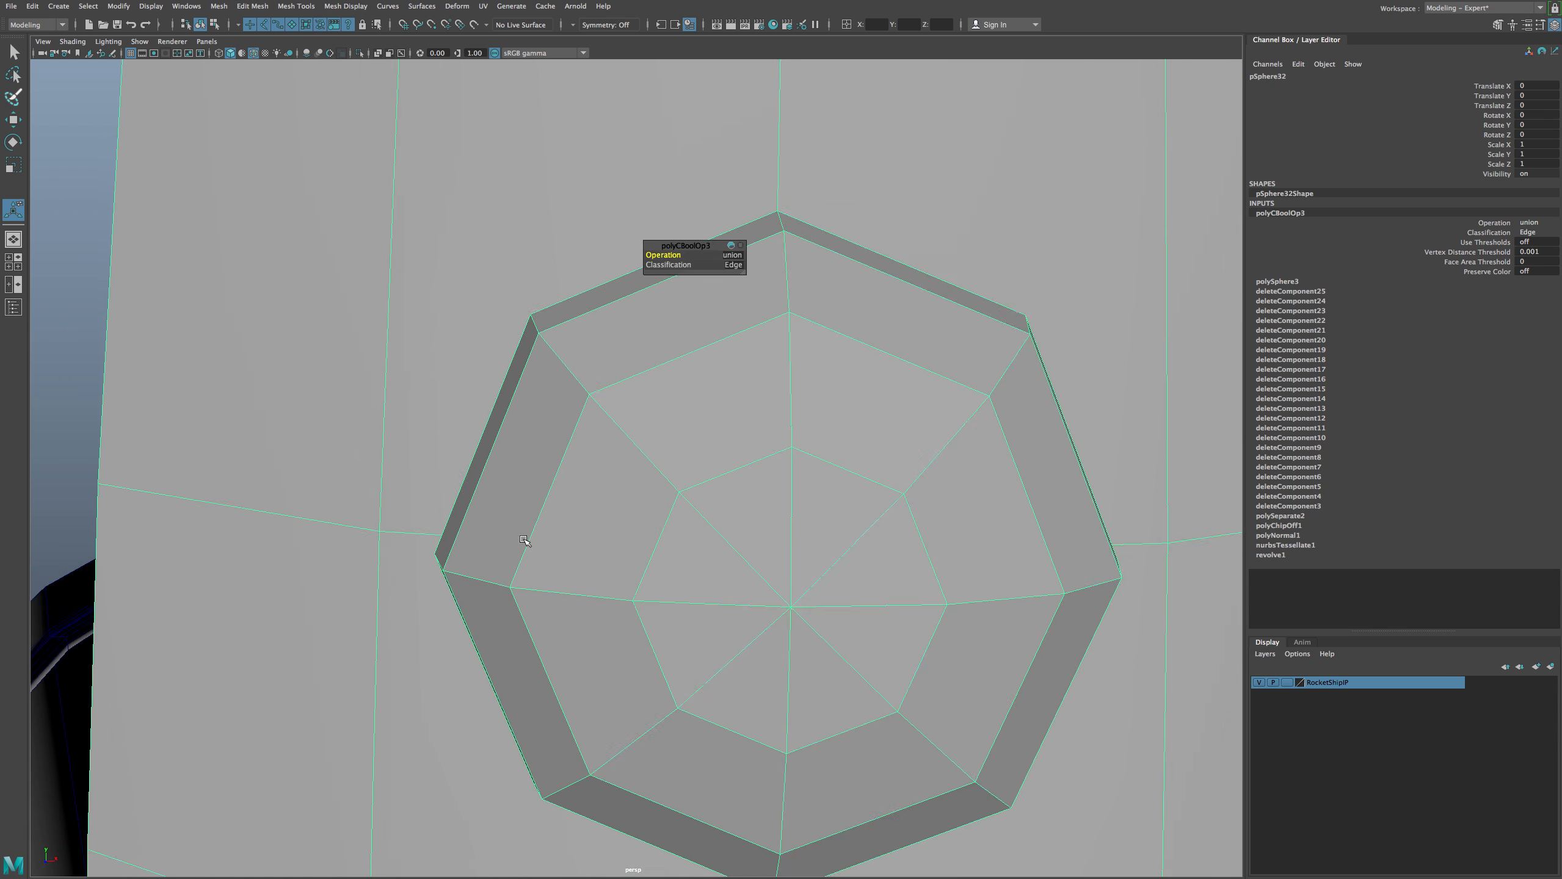
{"action": "middle_click_drag", "start_coordinate": [526, 541], "coordinate": [525, 718], "text": "alt"}
{"action": "left_click_drag", "start_coordinate": [450, 493], "coordinate": [433, 467], "text": "alt"}
Examine the four-sided nose cone face beside the window by selecting its bordering edges.
{"action": "right_click_drag", "start_coordinate": [431, 467], "coordinate": [479, 385]}
{"action": "scroll", "coordinate": [469, 403], "scroll_direction": "down", "scroll_amount": 2}
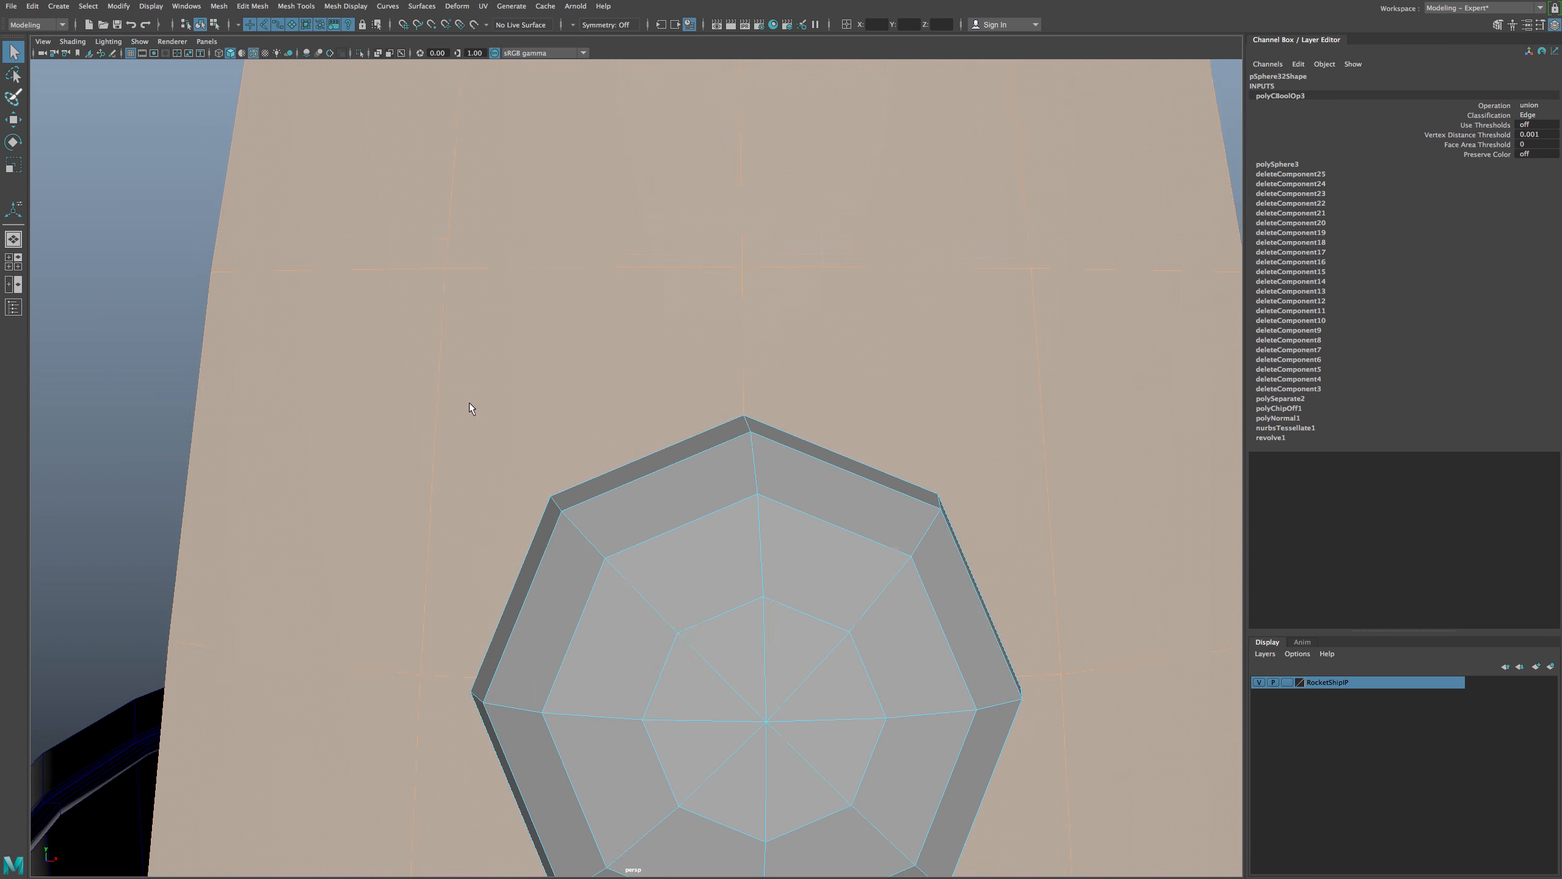
{"action": "mouse_move", "coordinate": [424, 414]}
{"action": "middle_mouse_down", "text": "alt"}
{"action": "mouse_move", "coordinate": [466, 401]}
{"action": "mouse_move", "coordinate": [387, 400]}
{"action": "mouse_move", "coordinate": [417, 394]}
{"action": "middle_mouse_up", "text": "alt"}
{"action": "mouse_move", "coordinate": [436, 320]}
{"action": "right_mouse_down"}
{"action": "mouse_move", "coordinate": [444, 266]}
{"action": "mouse_move", "coordinate": [447, 304]}
{"action": "right_mouse_up"}
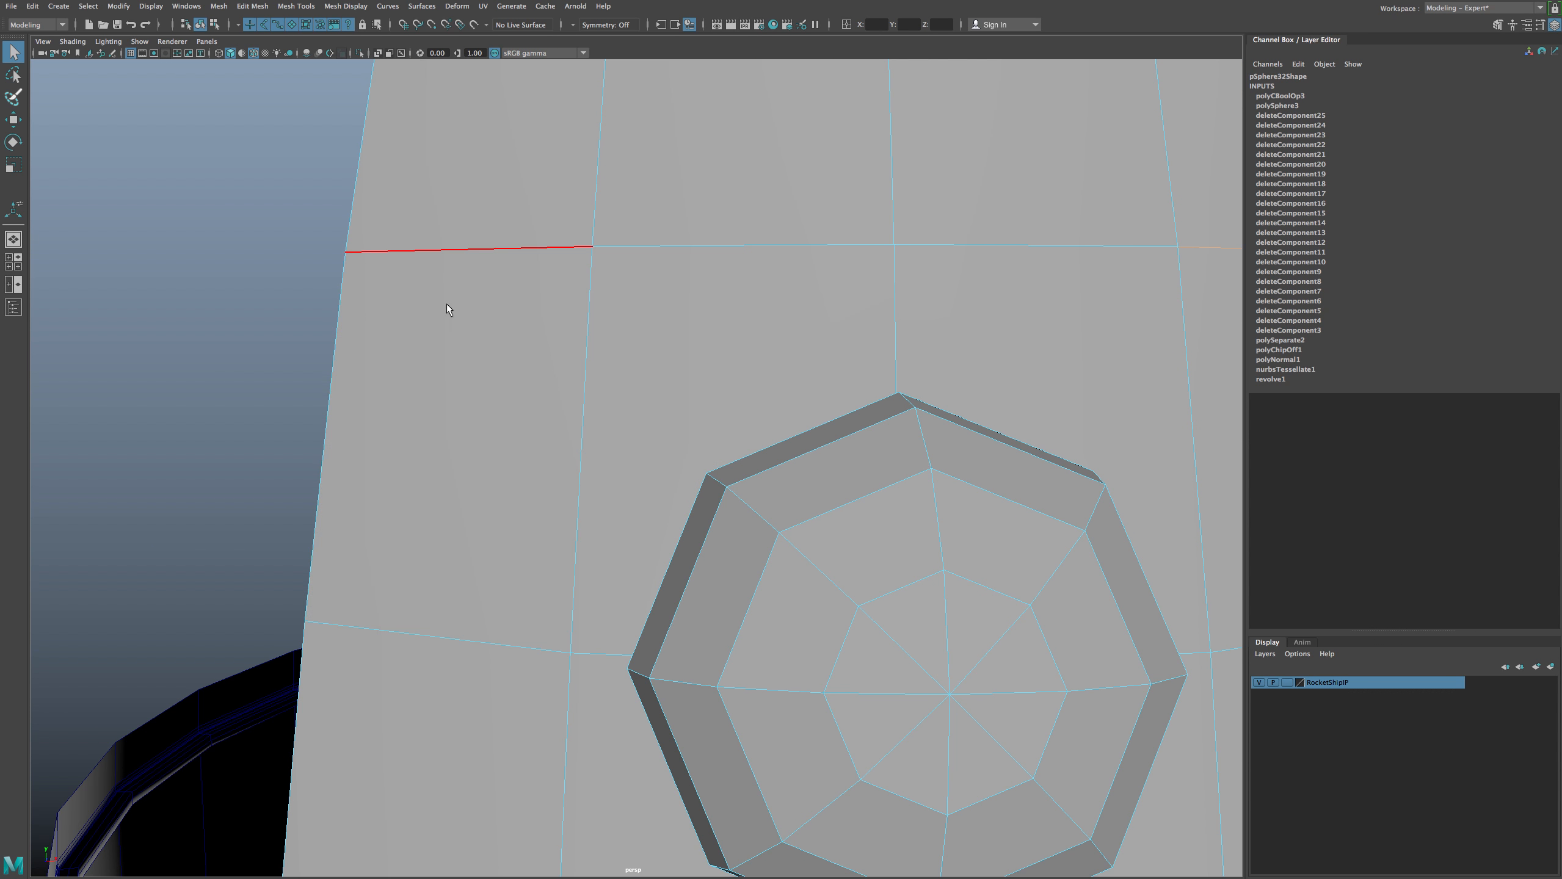
{"action": "left_click", "coordinate": [447, 304]}
{"action": "left_click", "coordinate": [558, 362], "text": "shift"}
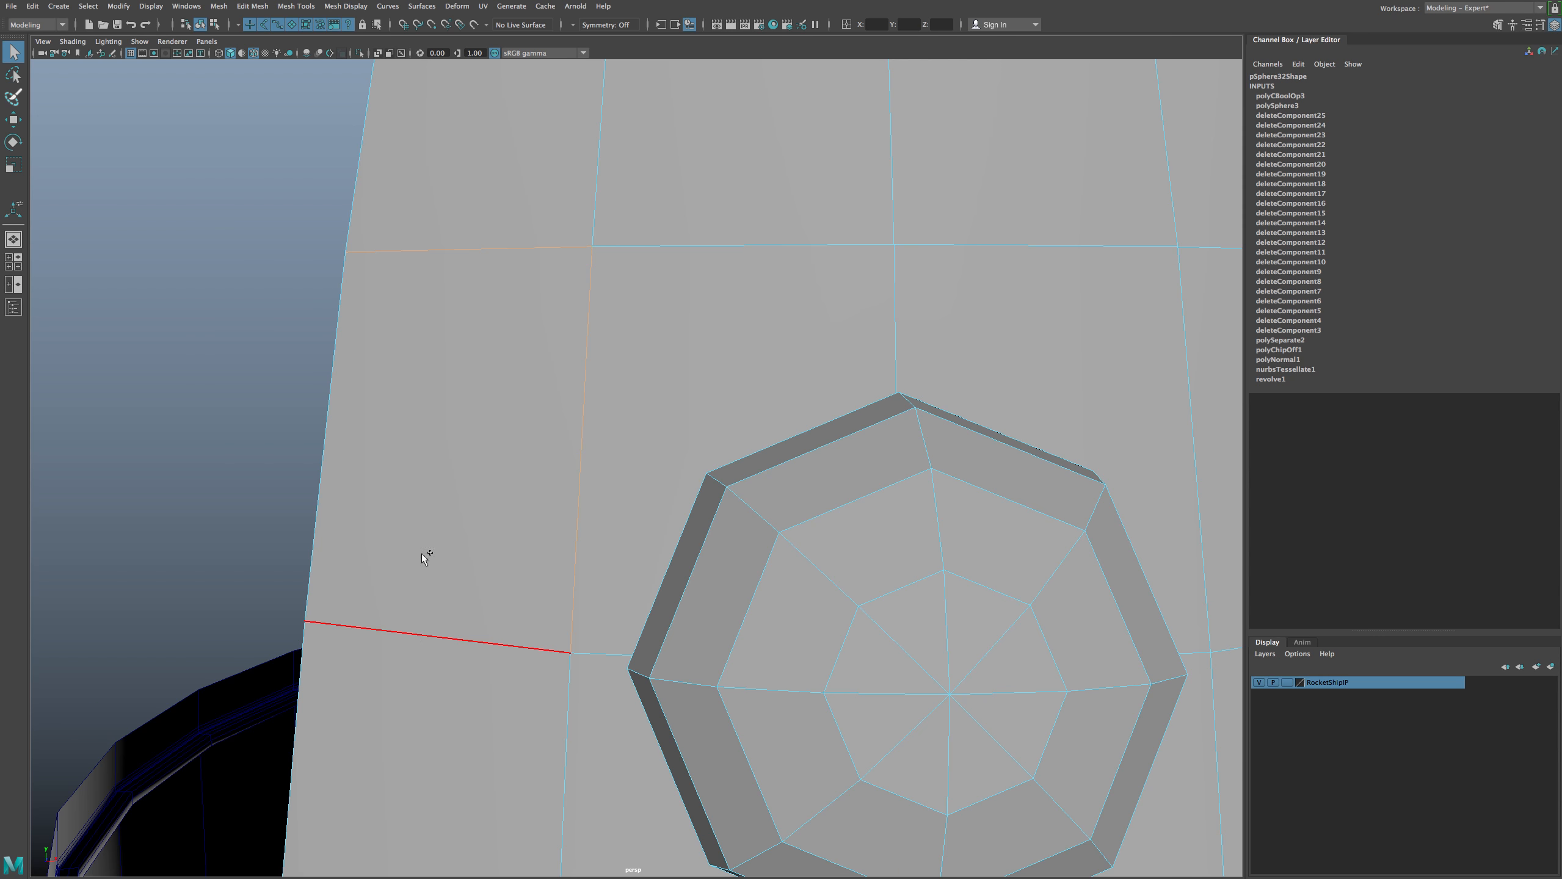
{"action": "left_click", "coordinate": [424, 665], "text": "shift"}
{"action": "left_click_drag", "start_coordinate": [424, 664], "coordinate": [498, 648], "text": "alt"}
{"action": "scroll", "coordinate": [498, 648], "scroll_direction": "up", "scroll_amount": 3}
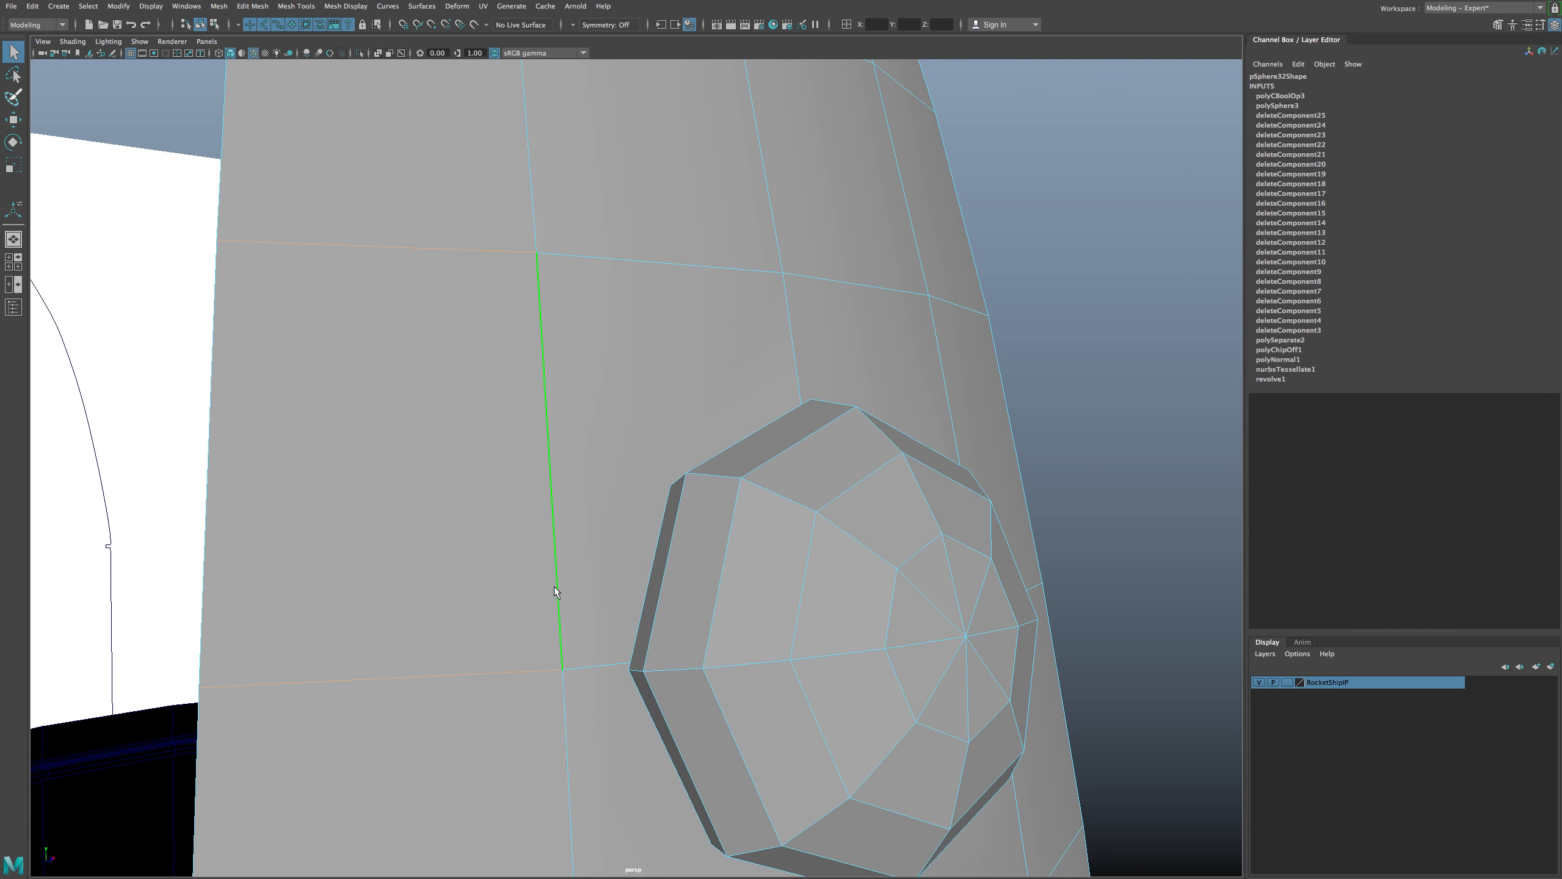
Check the nose cone faces that border the window's upper rim by selecting them one at a time.
{"action": "right_click_drag", "start_coordinate": [590, 503], "coordinate": [594, 534]}
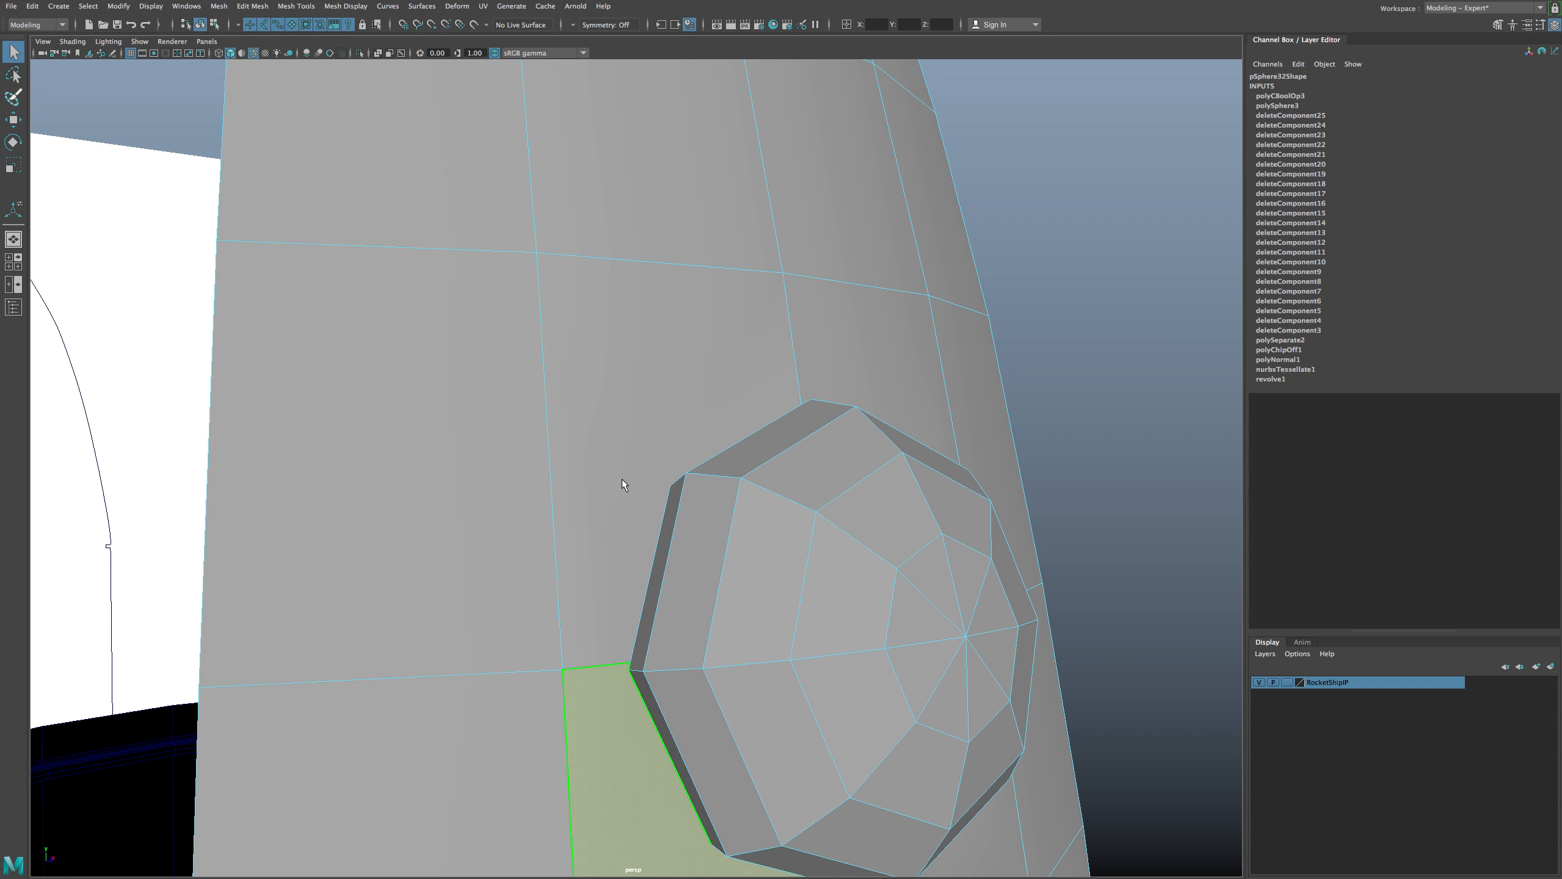
{"action": "left_click", "coordinate": [659, 441]}
{"action": "scroll", "coordinate": [788, 457], "scroll_direction": "down", "scroll_amount": 3}
{"action": "left_click_drag", "start_coordinate": [788, 457], "coordinate": [695, 445], "text": "alt"}
{"action": "left_click", "coordinate": [847, 415]}
{"action": "left_click_drag", "start_coordinate": [847, 416], "coordinate": [861, 442], "text": "alt"}
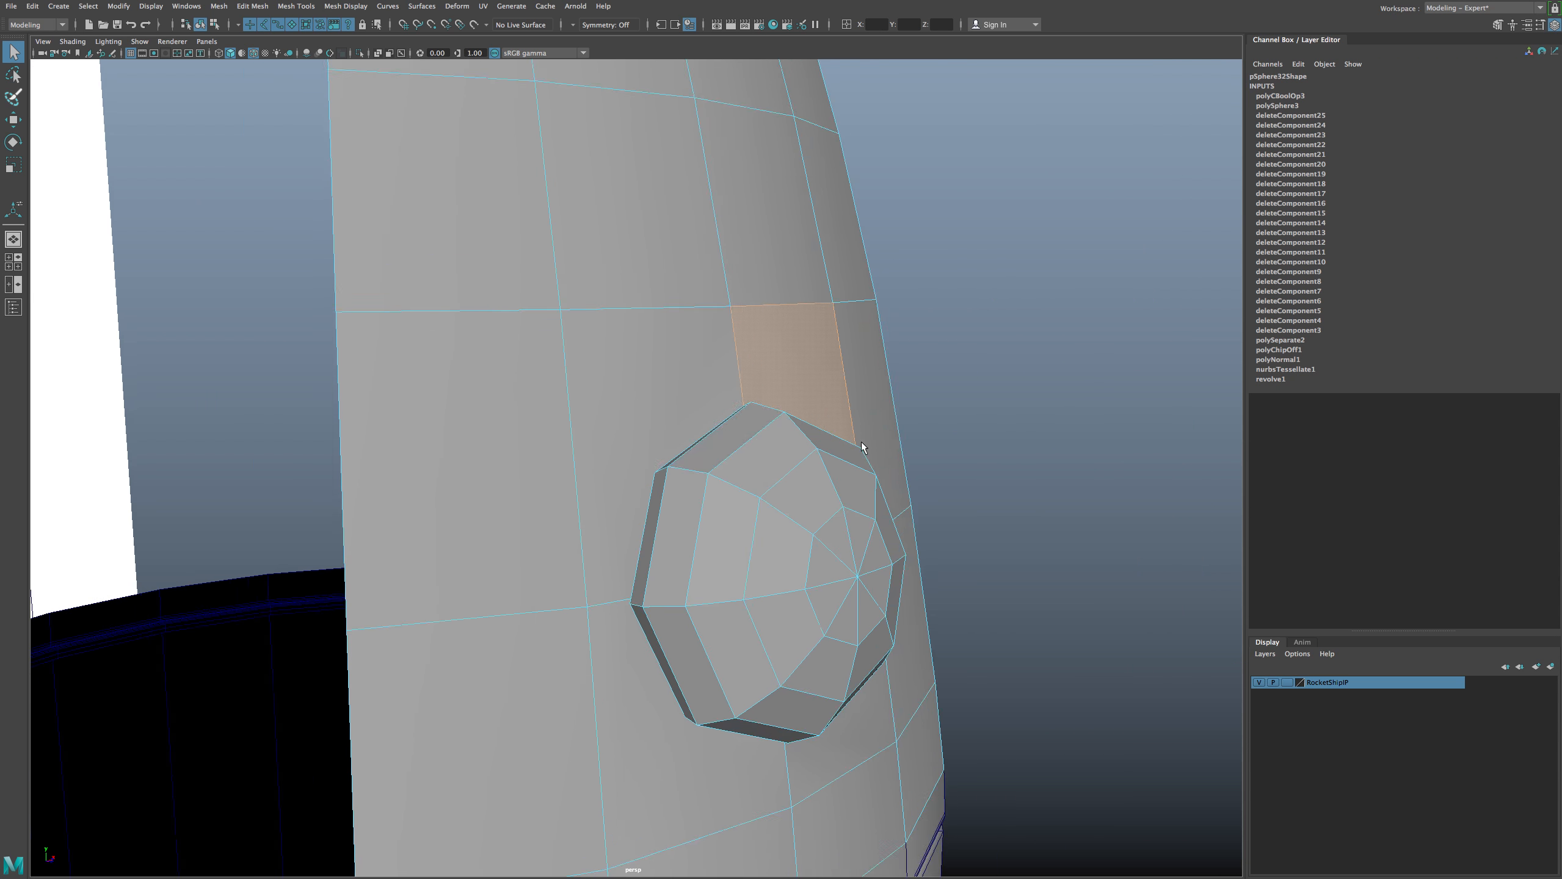
{"action": "scroll", "coordinate": [861, 442], "scroll_direction": "up", "scroll_amount": 3}
{"action": "left_click_drag", "start_coordinate": [670, 436], "coordinate": [681, 438], "text": "alt"}
Trace the edges enclosing the nose cone face beside the window's upper rim to check how many sides it has.
{"action": "right_click_drag", "start_coordinate": [649, 494], "coordinate": [646, 459]}
{"action": "left_click", "coordinate": [648, 496]}
{"action": "left_click_drag", "start_coordinate": [647, 496], "coordinate": [665, 444], "text": "alt"}
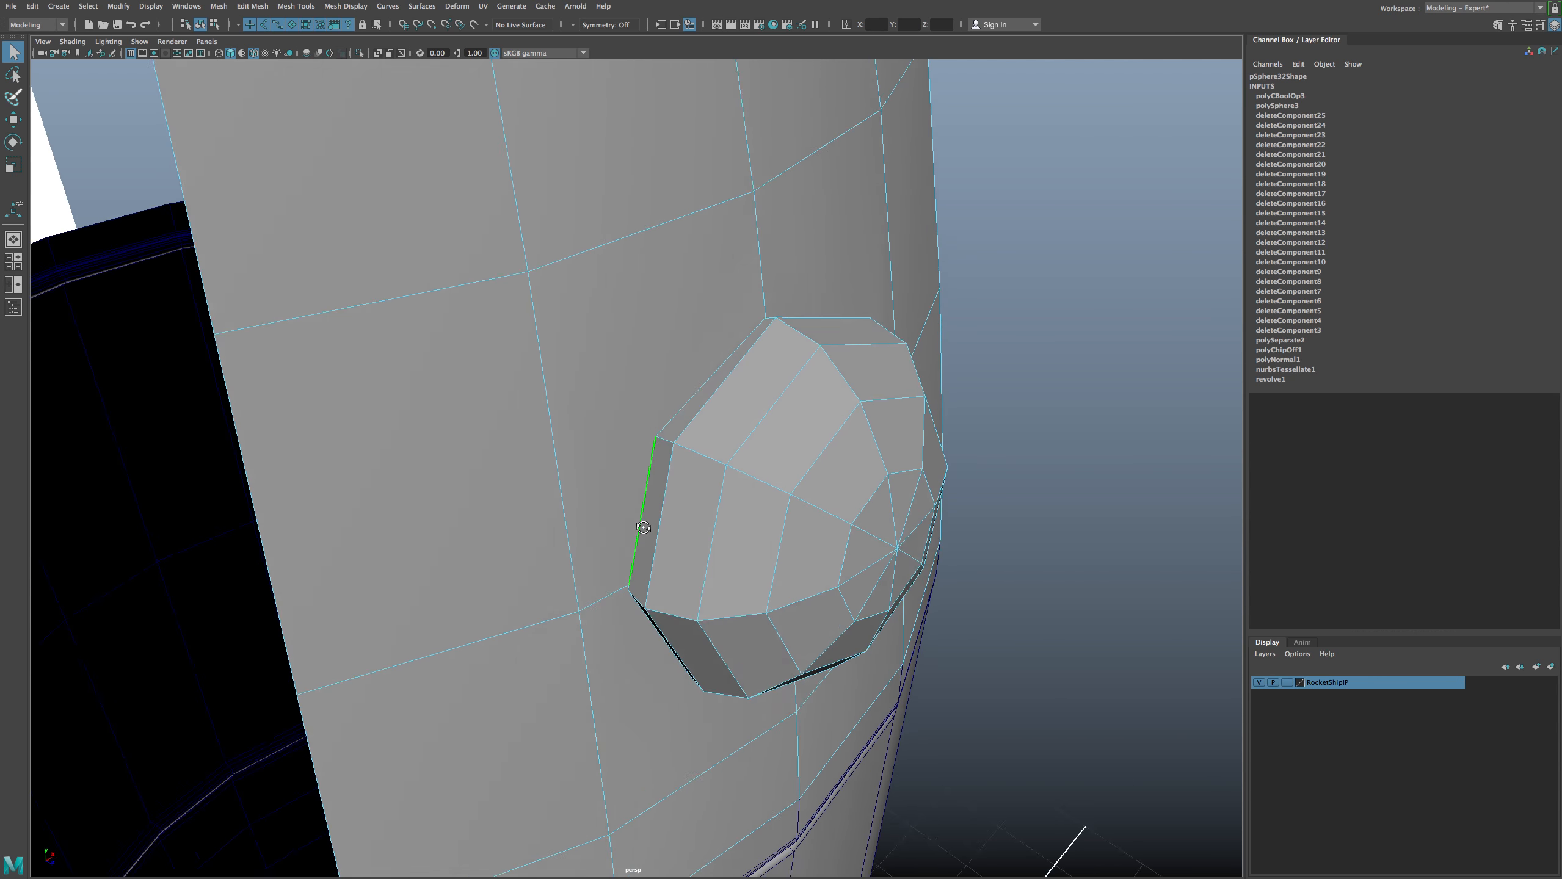
{"action": "scroll", "coordinate": [675, 397], "scroll_direction": "up", "scroll_amount": 3}
{"action": "left_click", "coordinate": [683, 394], "text": "shift"}
{"action": "left_click_drag", "start_coordinate": [756, 349], "coordinate": [808, 343], "text": "alt"}
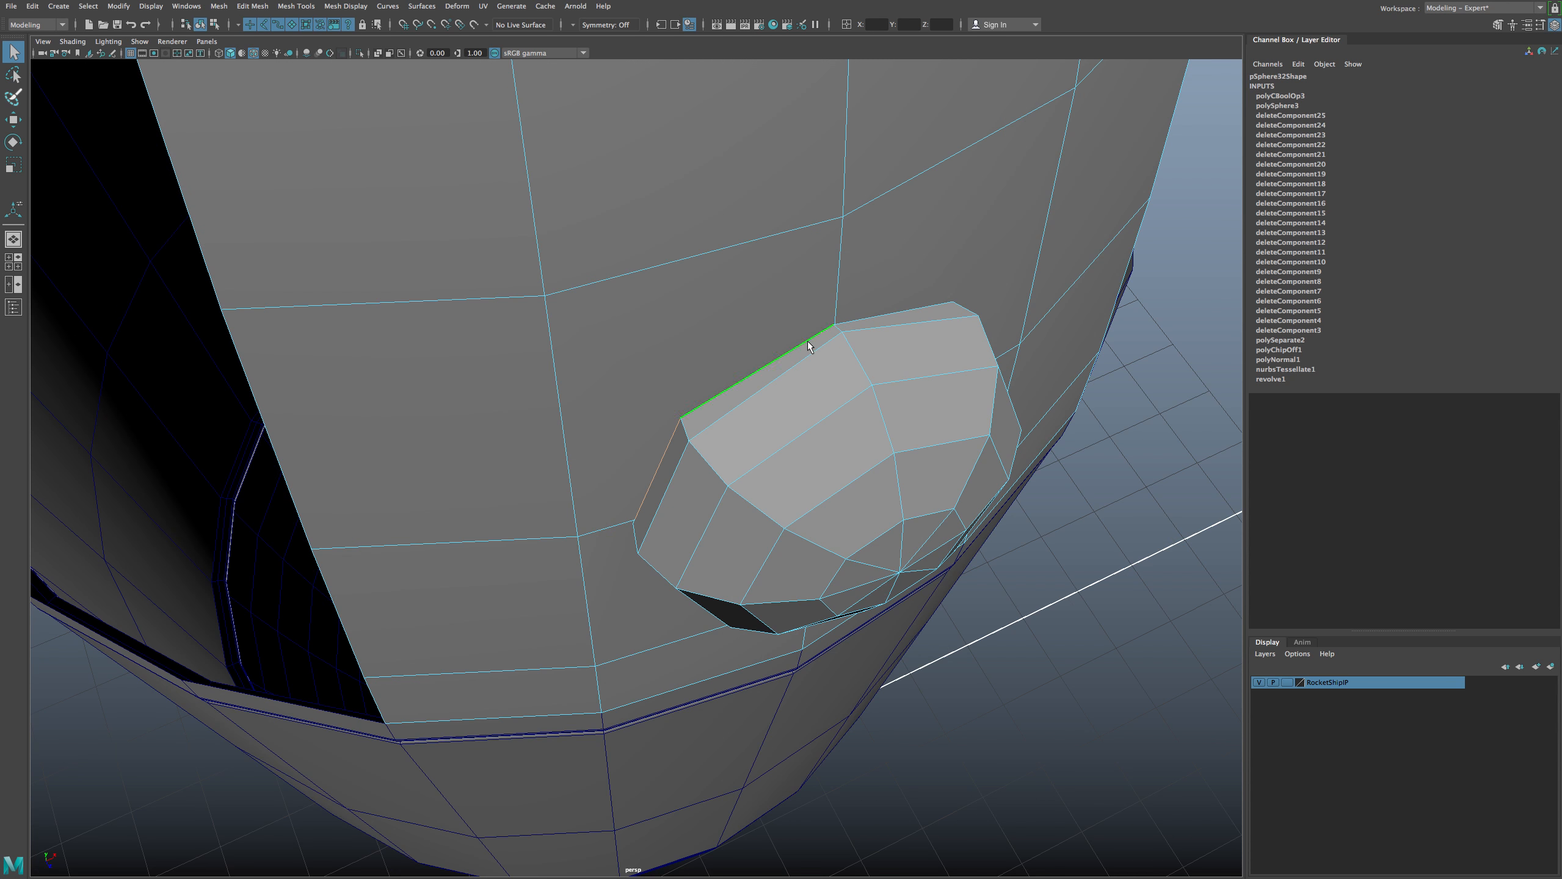
{"action": "middle_click_drag", "start_coordinate": [812, 346], "coordinate": [688, 410], "text": "alt"}
{"action": "scroll", "coordinate": [693, 411], "scroll_direction": "up", "scroll_amount": 3}
{"action": "middle_click_drag", "start_coordinate": [779, 350], "coordinate": [701, 440], "text": "alt"}
{"action": "scroll", "coordinate": [701, 440], "scroll_direction": "up", "scroll_amount": 6}
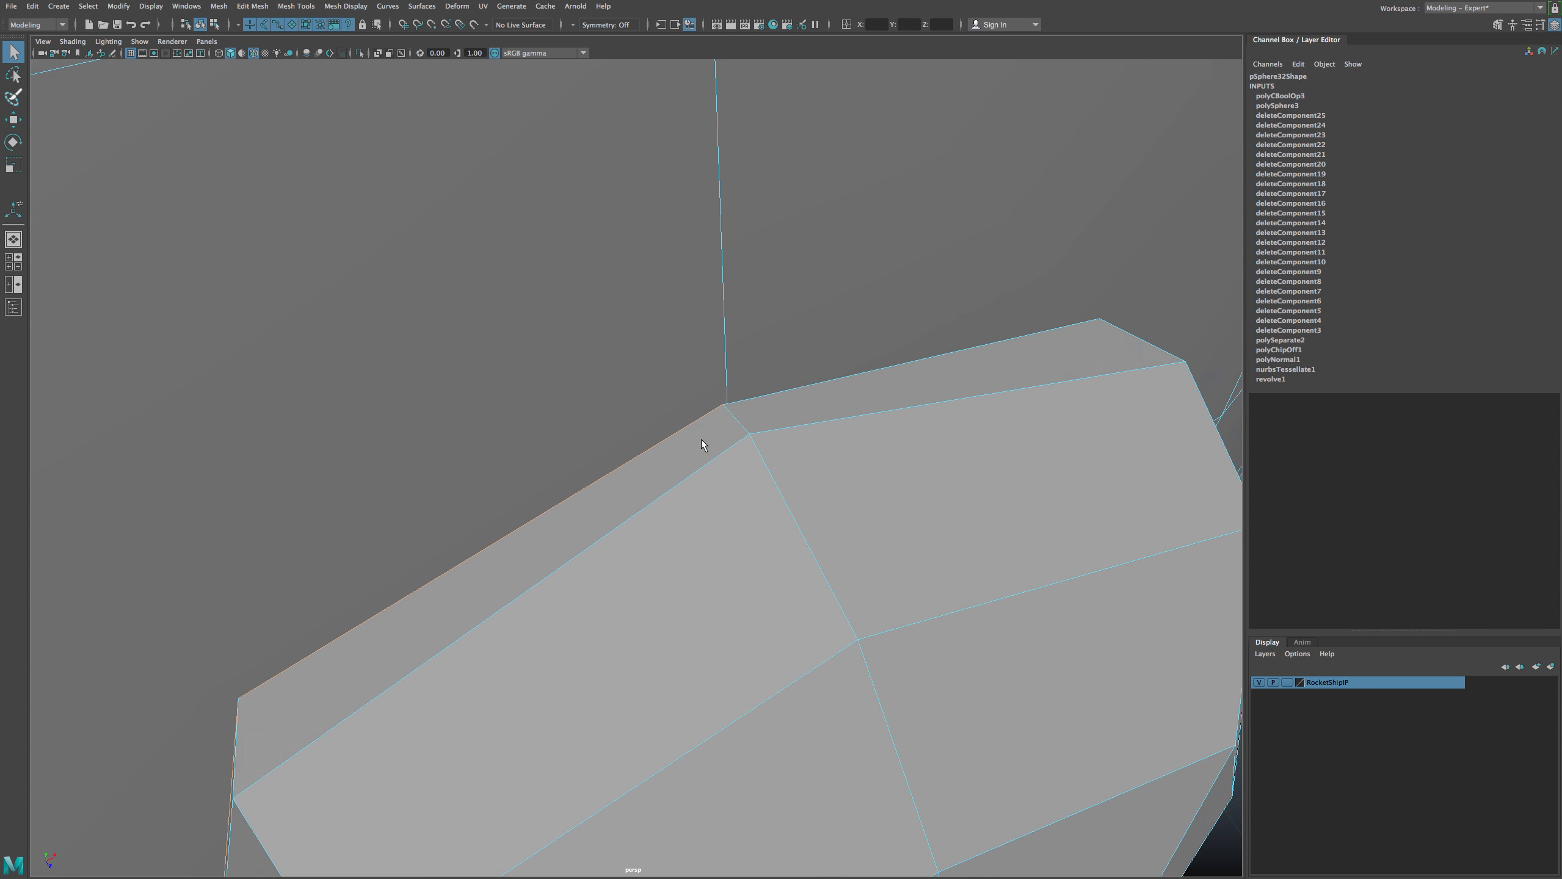
{"action": "scroll", "coordinate": [777, 367], "scroll_direction": "down", "scroll_amount": 3}
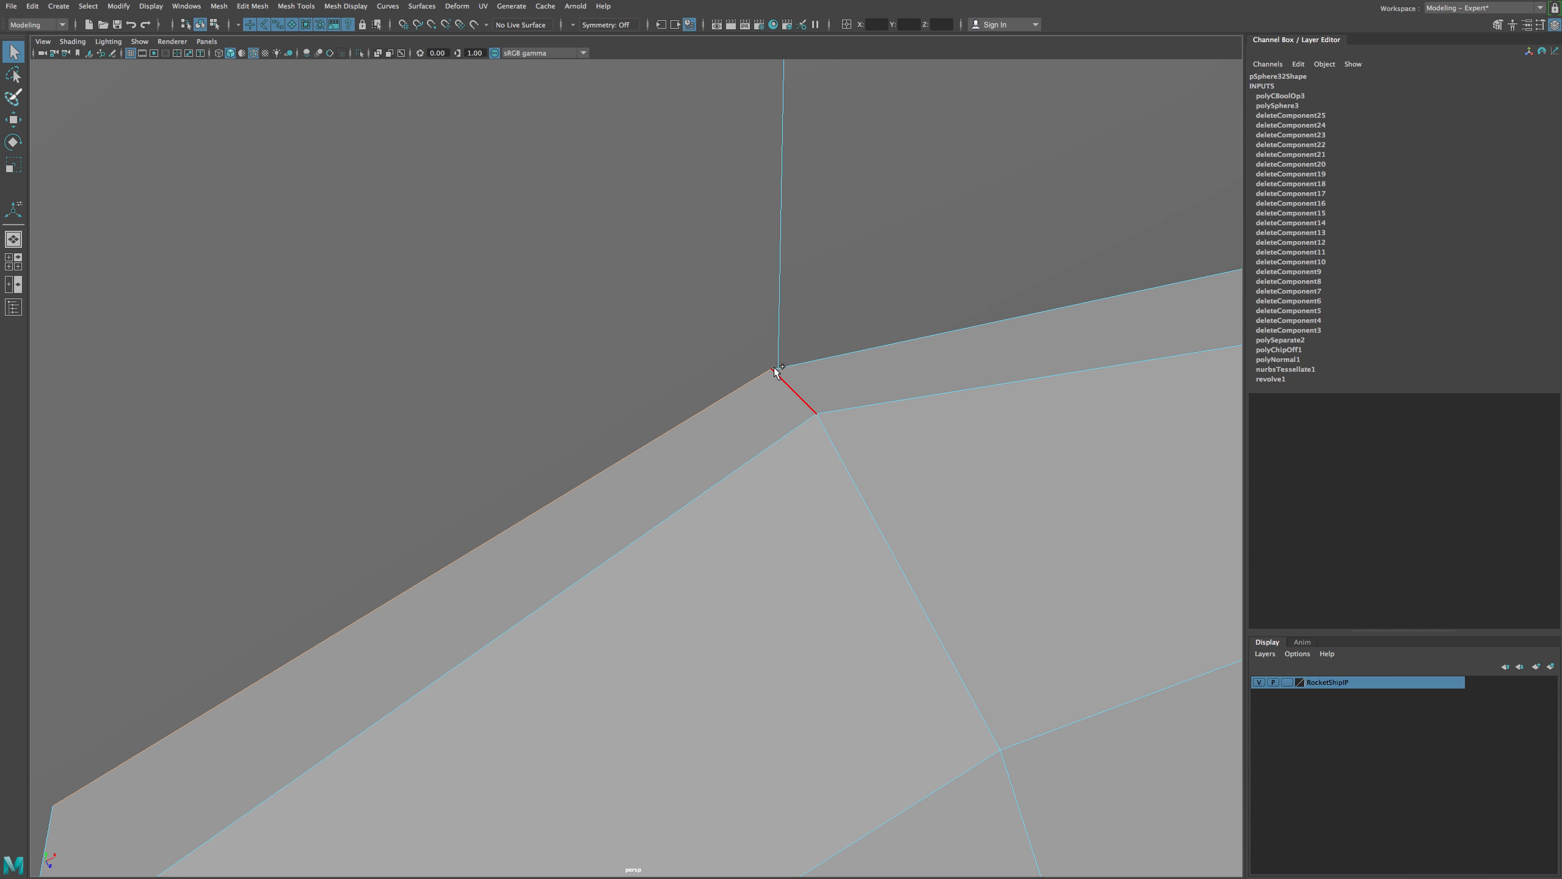
{"action": "scroll", "coordinate": [774, 340], "scroll_direction": "down", "scroll_amount": 6}
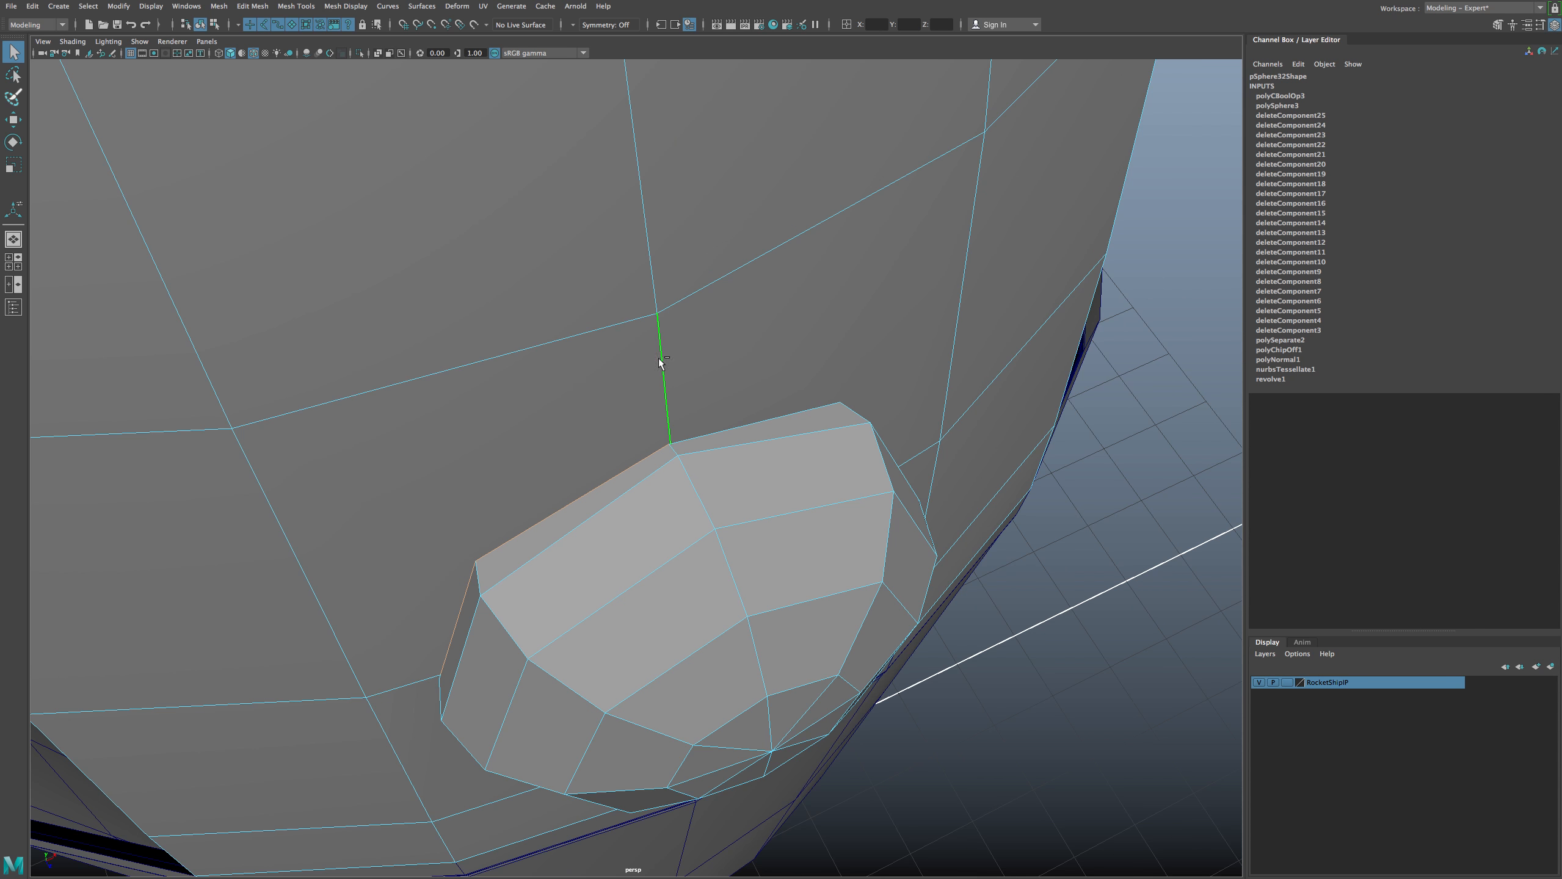
{"action": "left_click_drag", "start_coordinate": [544, 345], "coordinate": [520, 374], "text": "alt"}
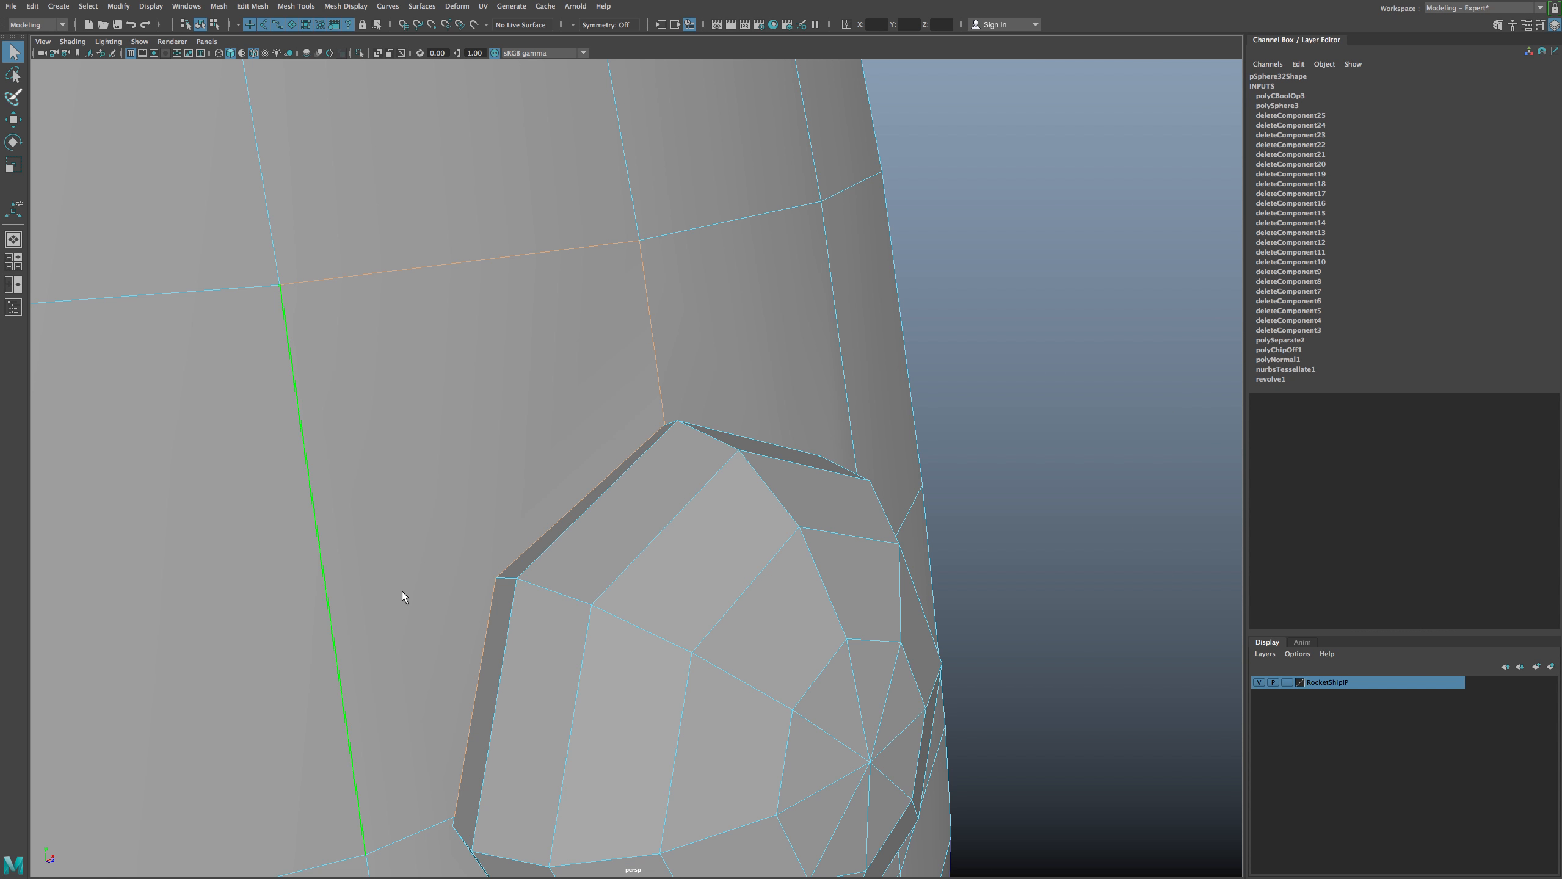
{"action": "left_click_drag", "start_coordinate": [401, 591], "coordinate": [485, 585], "text": "alt"}
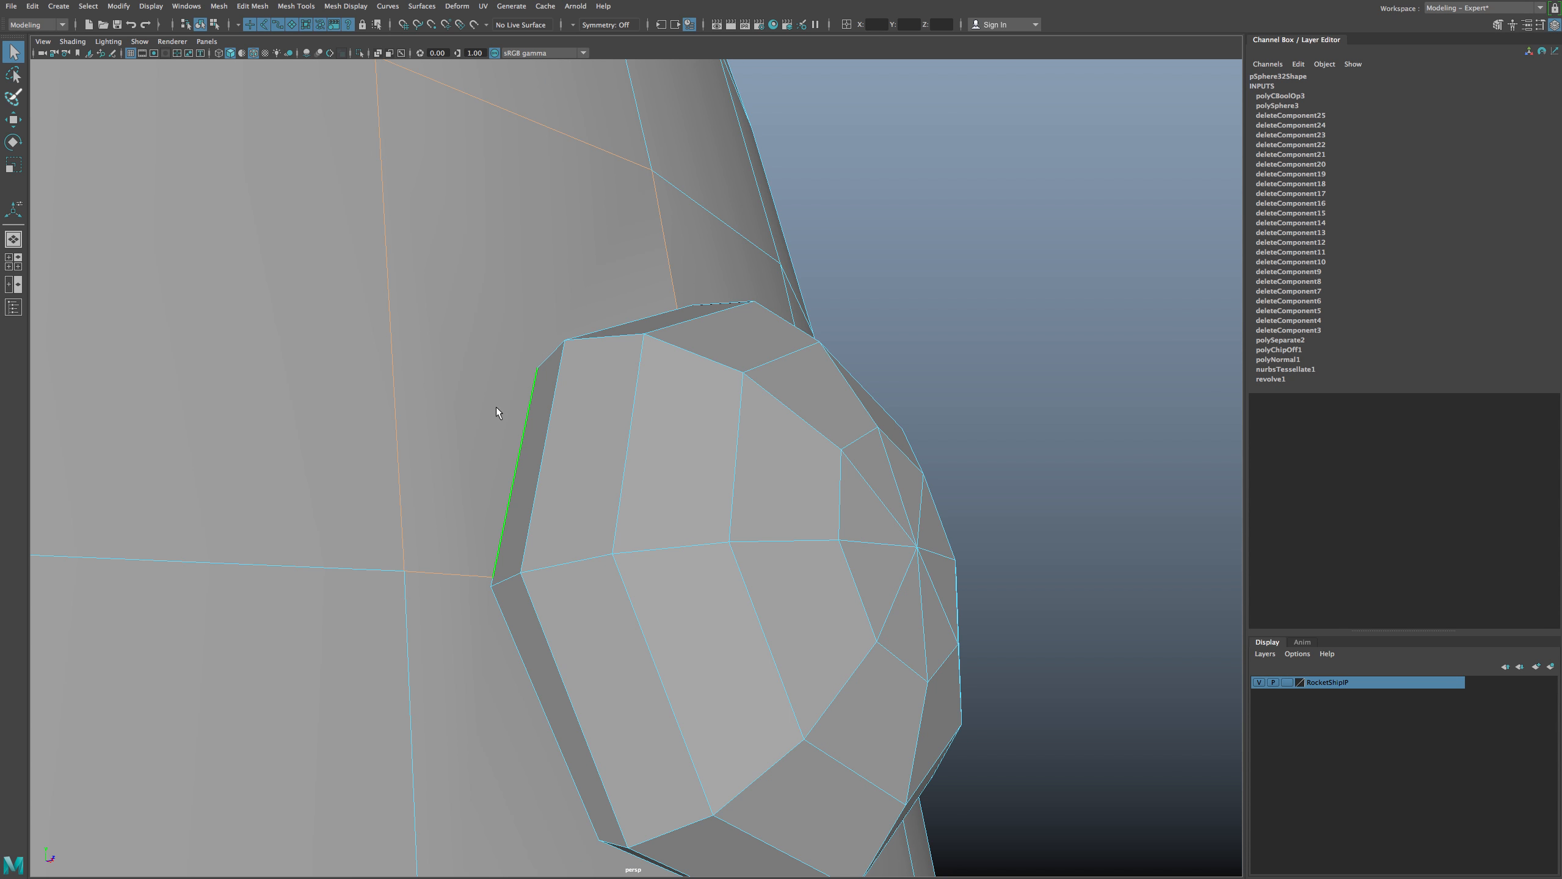
Select the rim vertex where the nose cone's horizontal edge meets the window and snap it to the adjacent rim vertex.
{"action": "right_click_drag", "start_coordinate": [497, 412], "coordinate": [467, 400]}
{"action": "left_click_drag", "start_coordinate": [519, 470], "coordinate": [551, 533], "text": "alt"}
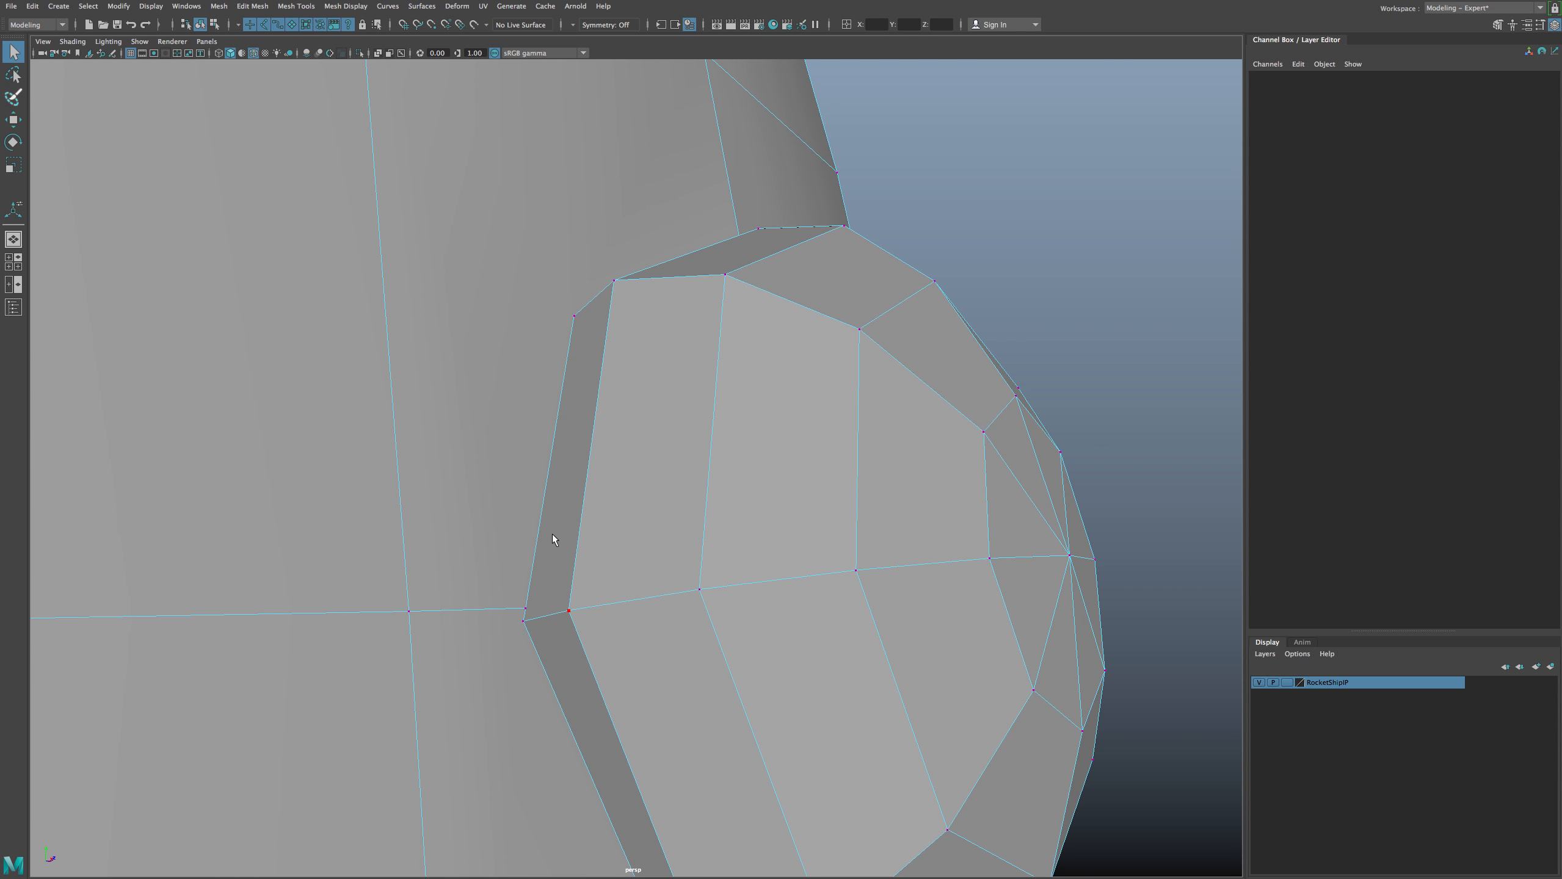
{"action": "key", "text": "w"}
{"action": "middle_click_drag", "start_coordinate": [533, 607], "coordinate": [562, 540], "text": "alt"}
{"action": "left_click", "coordinate": [555, 542]}
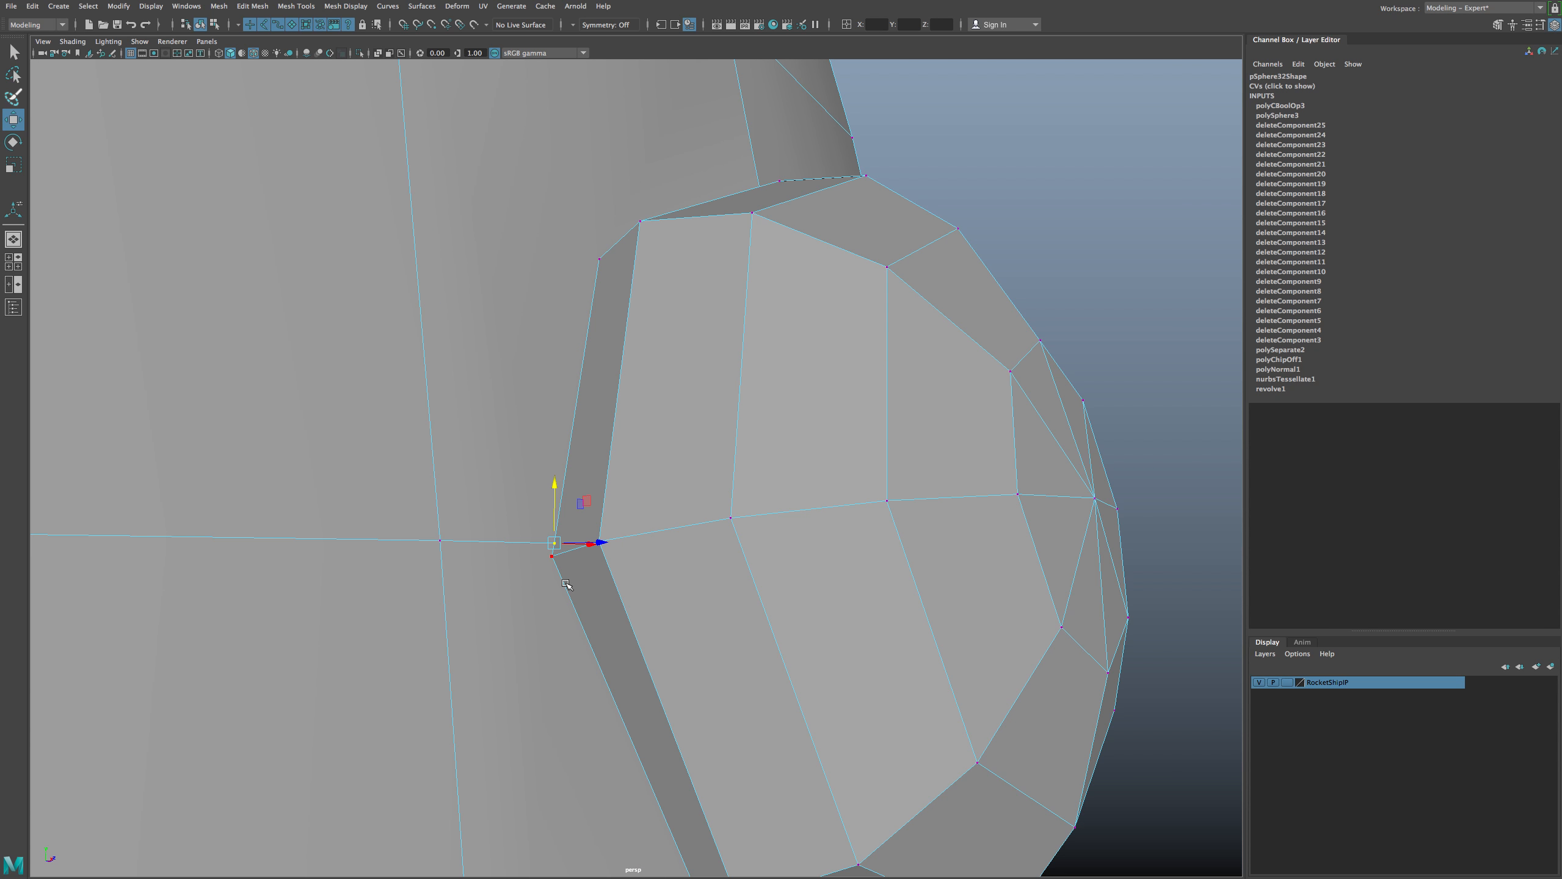
{"action": "key", "text": "v"}
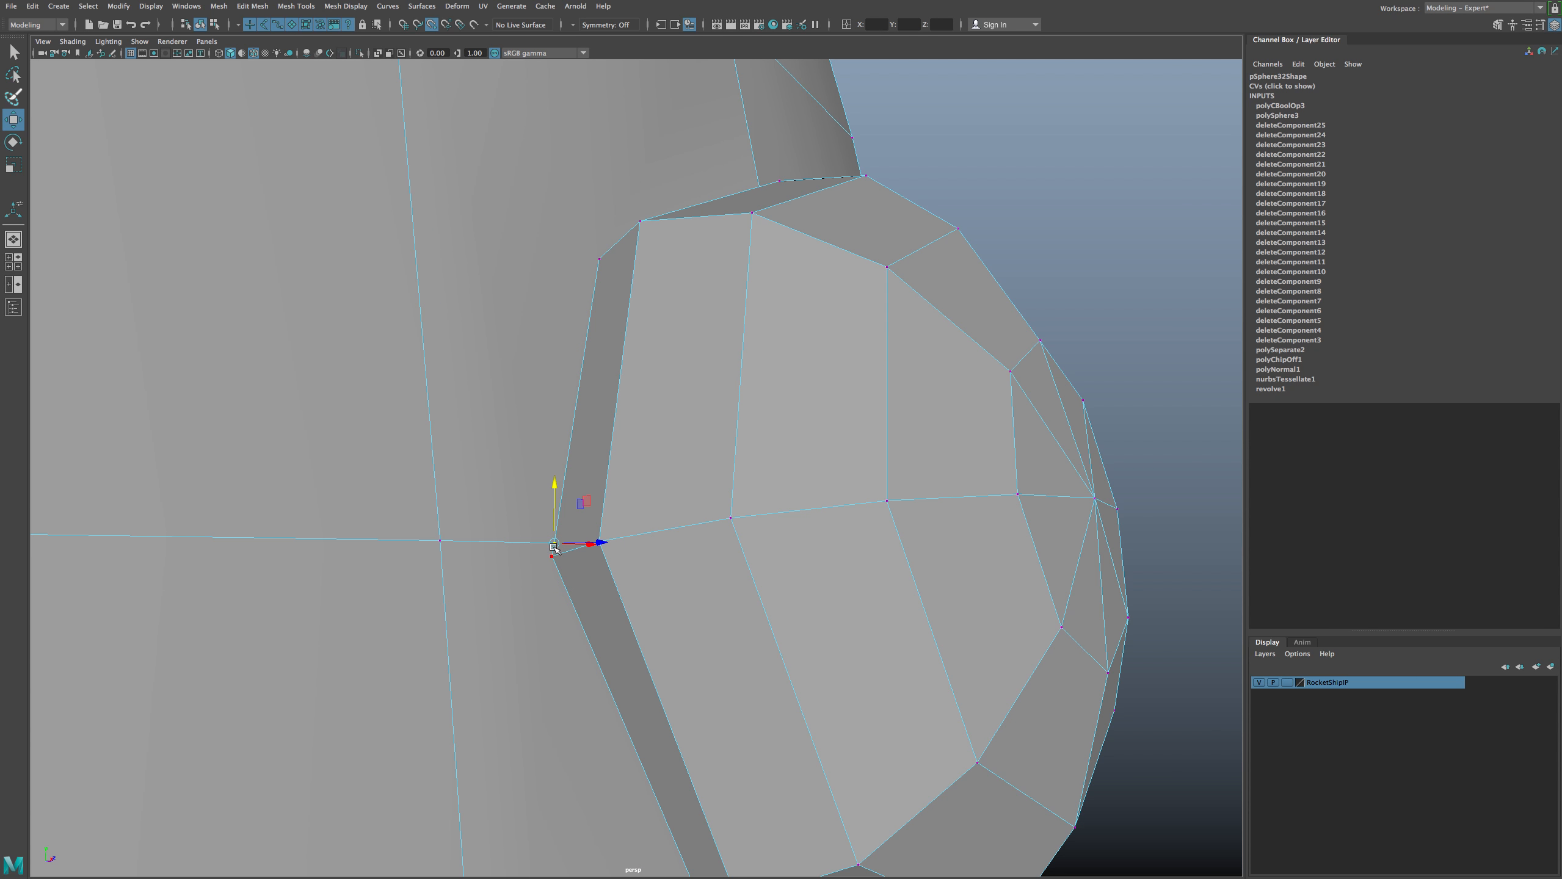